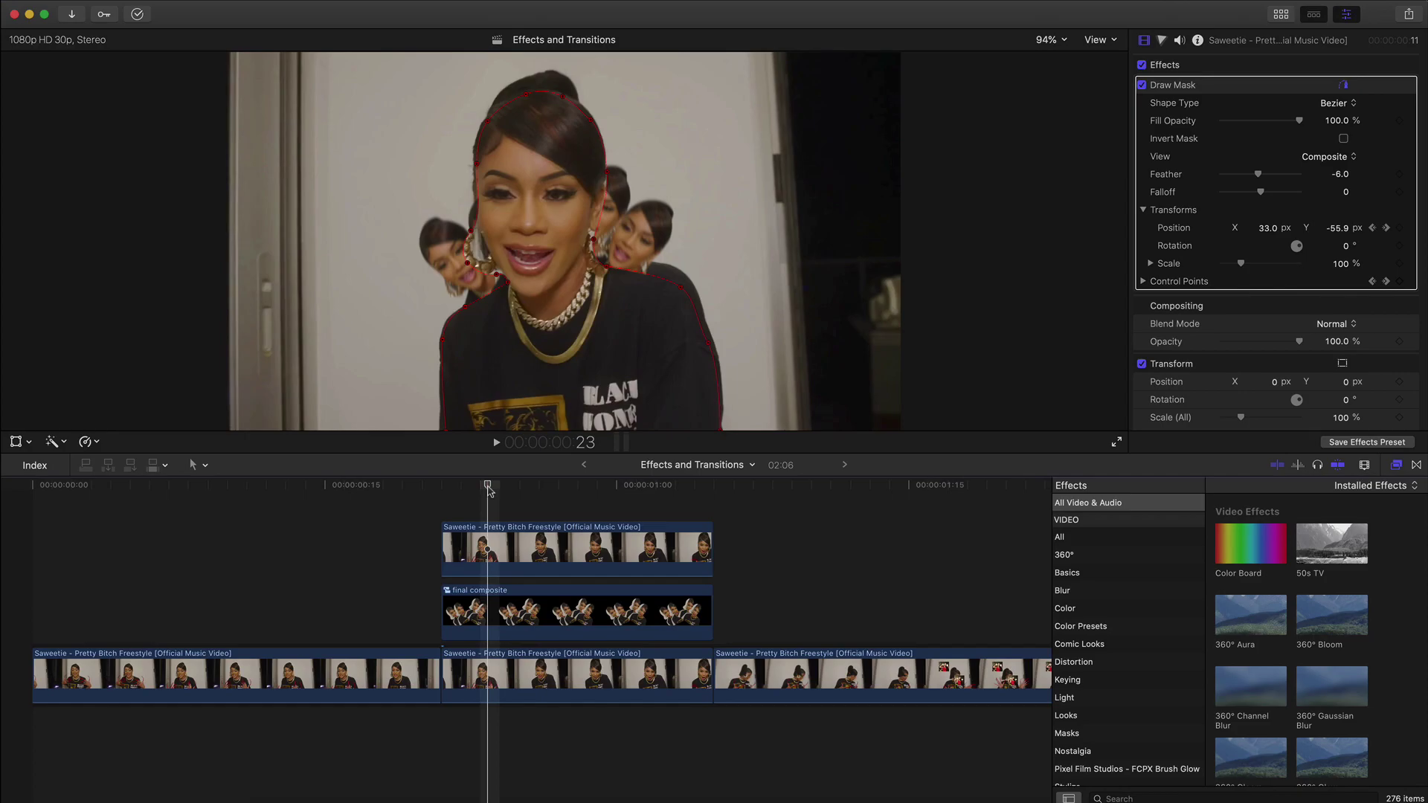
Scrub through the timeline around the stacked clips to preview the clone effect.
{"action": "left_click_drag", "start_coordinate": [487, 487], "coordinate": [342, 497]}
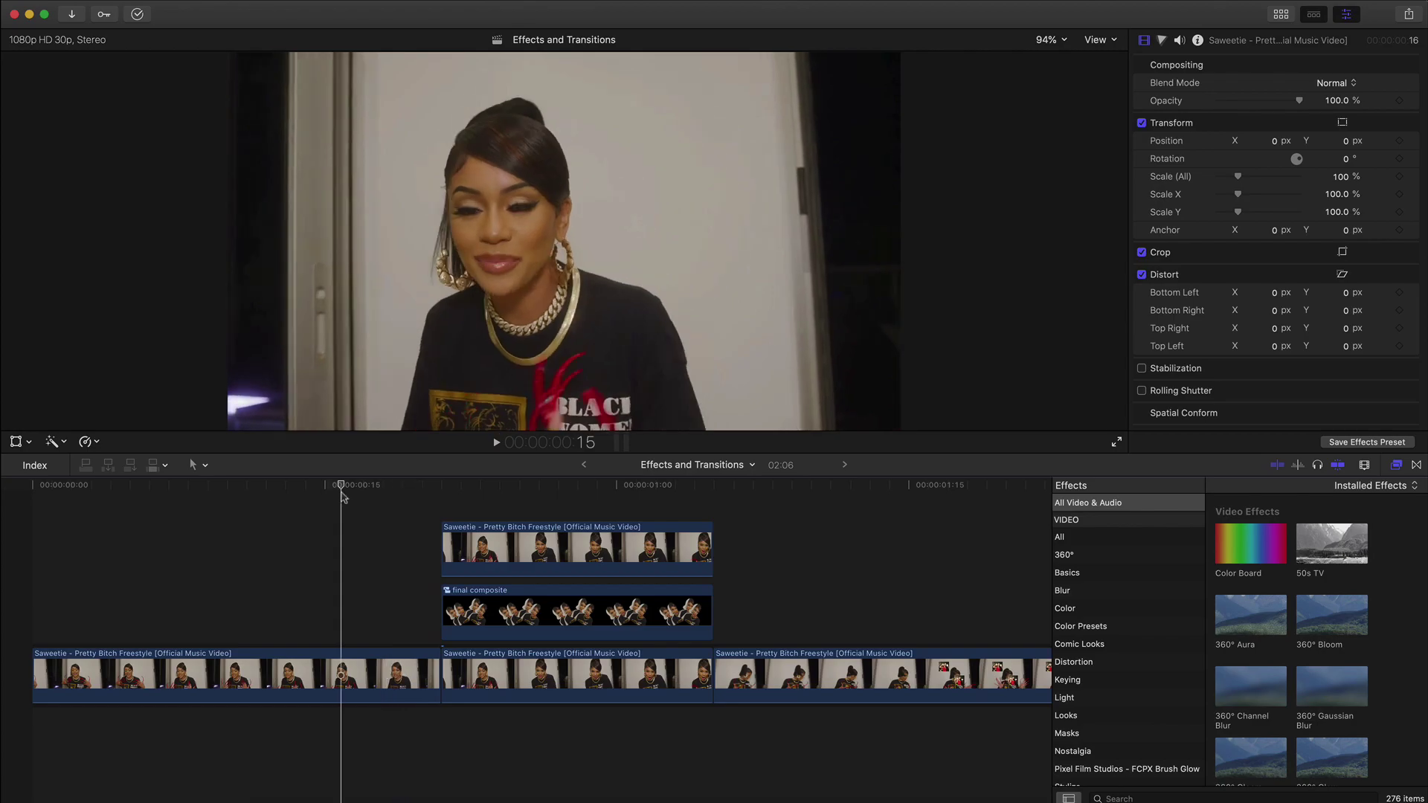
{"action": "left_click_drag", "start_coordinate": [342, 497], "coordinate": [386, 491]}
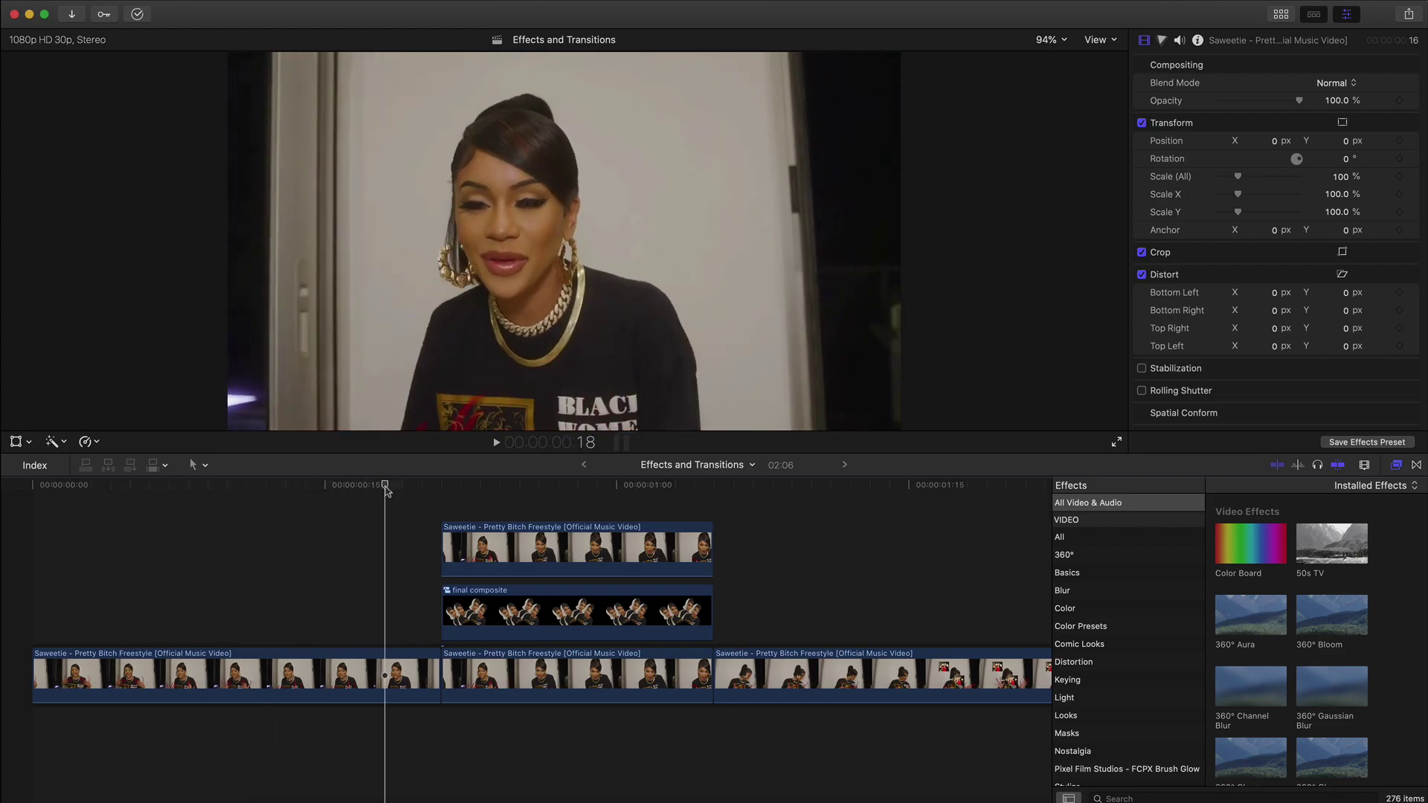
{"action": "left_click", "coordinate": [577, 487]}
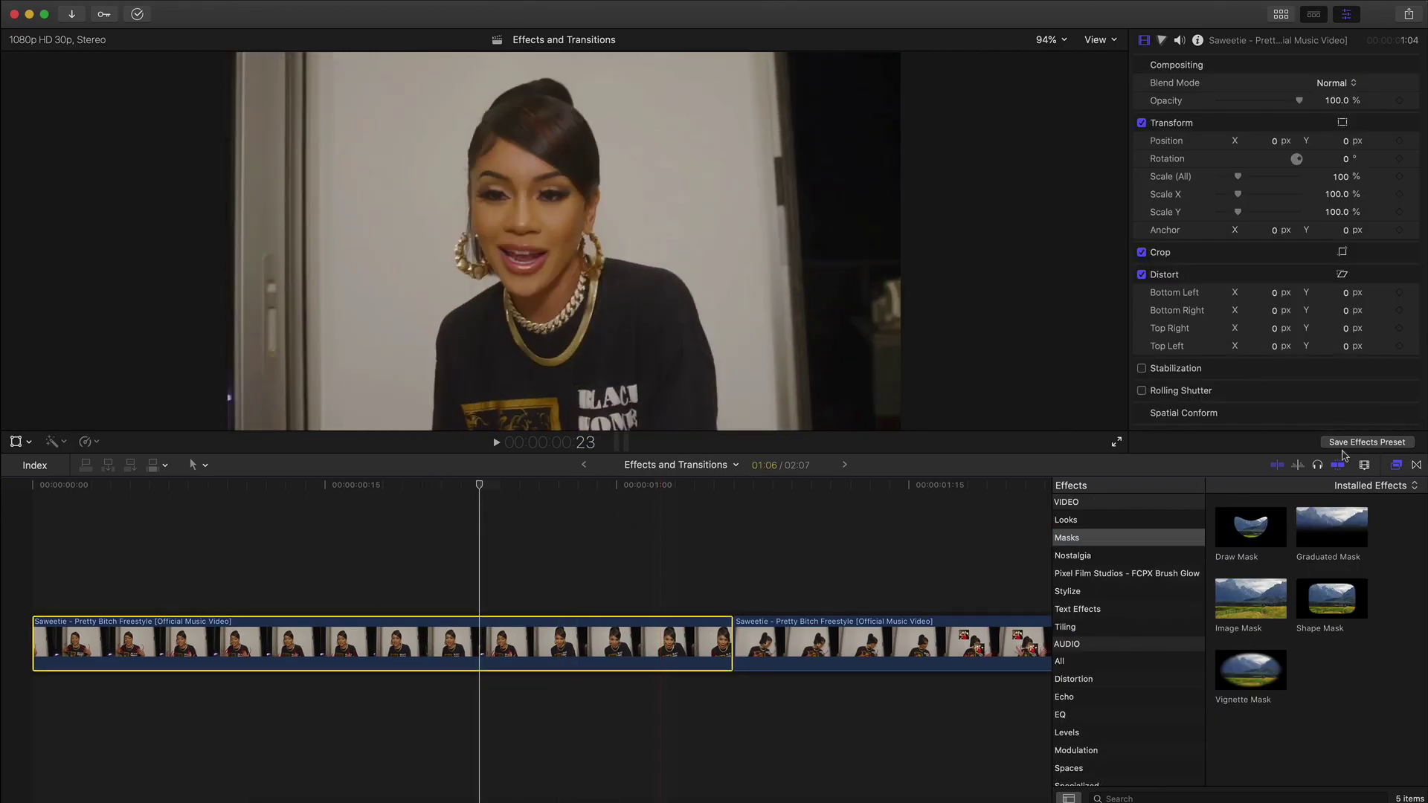
Add a freeze frame of the first clip at frame 23 and lift it above the primary storyline as a connected clip.
{"action": "left_click", "coordinate": [160, 1]}
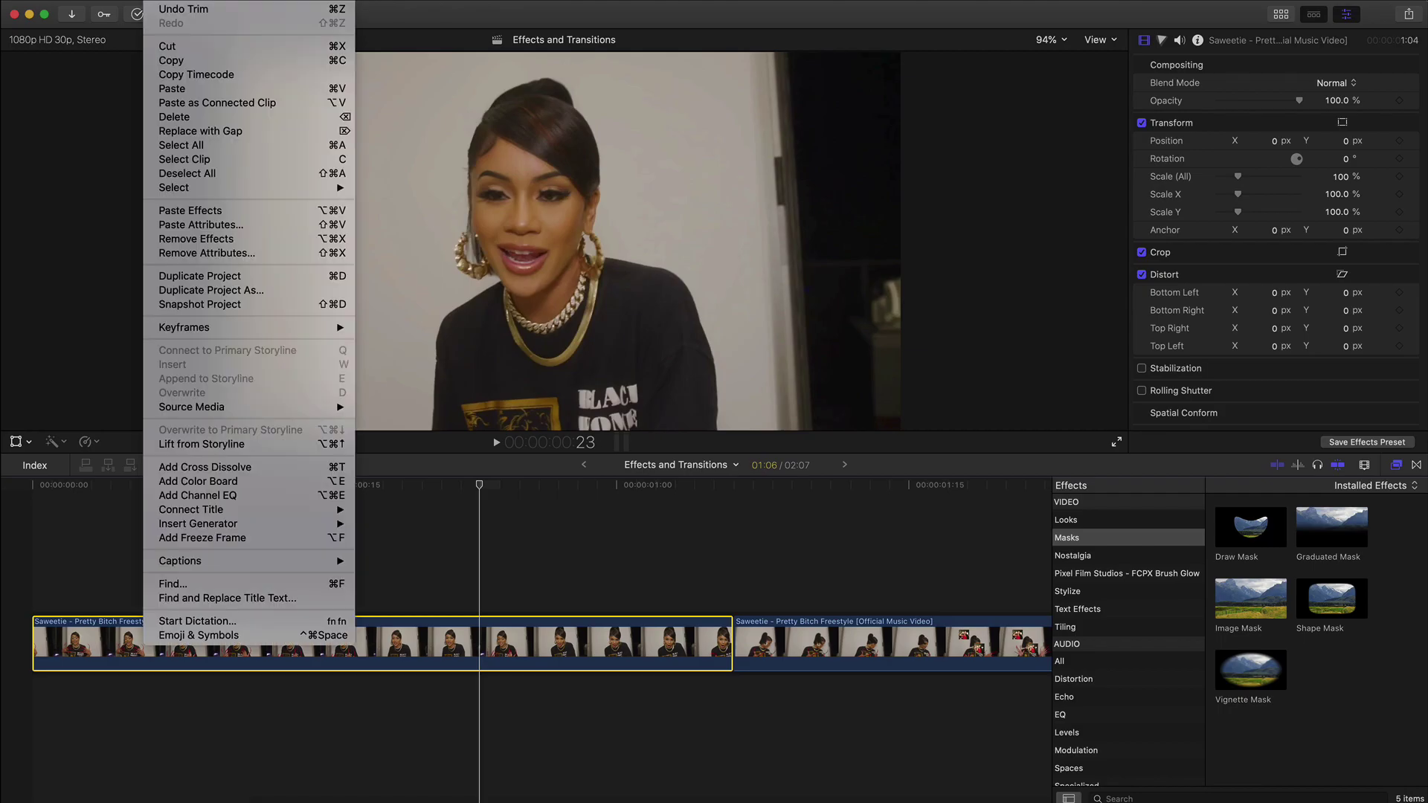
{"action": "left_click", "coordinate": [195, 538]}
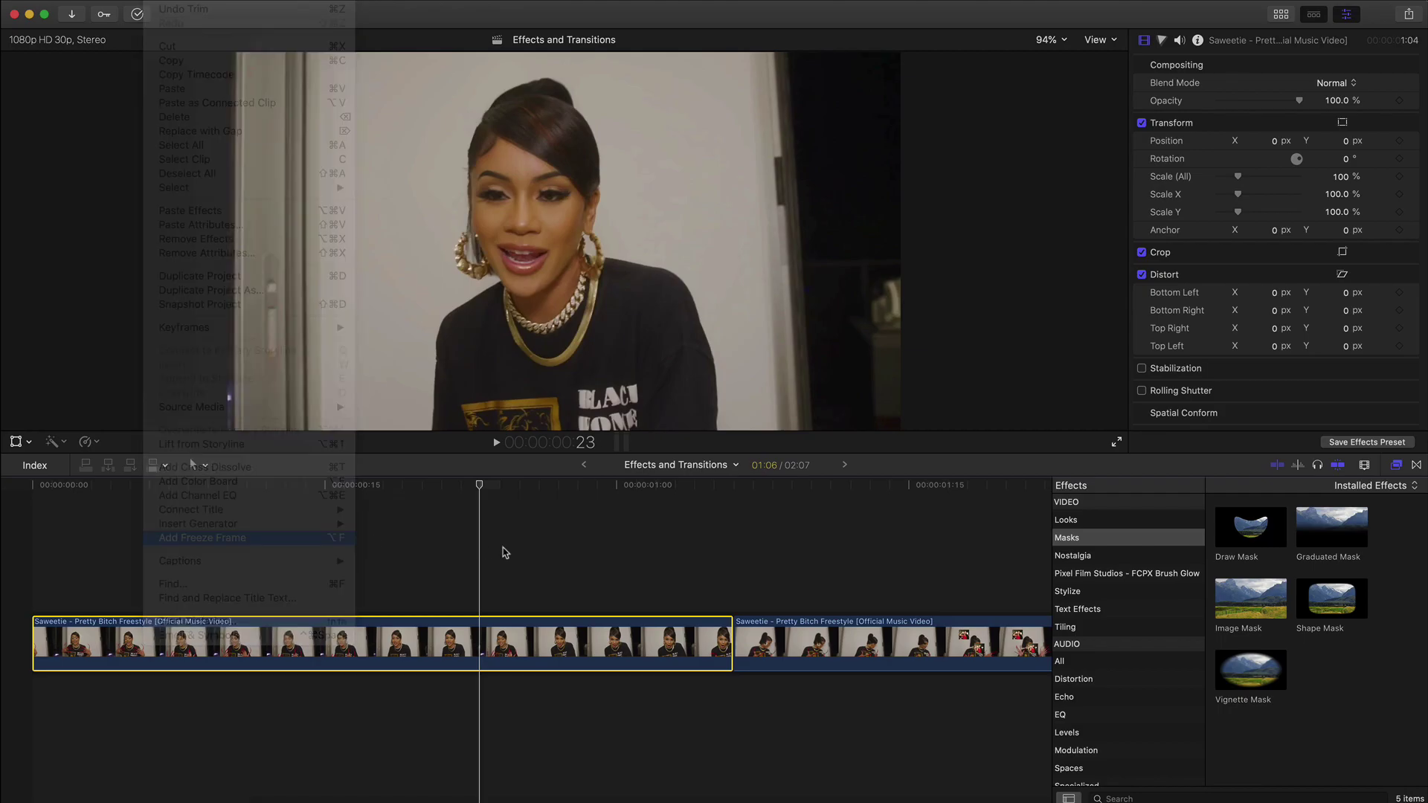
{"action": "key", "text": "shift+z"}
{"action": "left_click", "coordinate": [248, 629]}
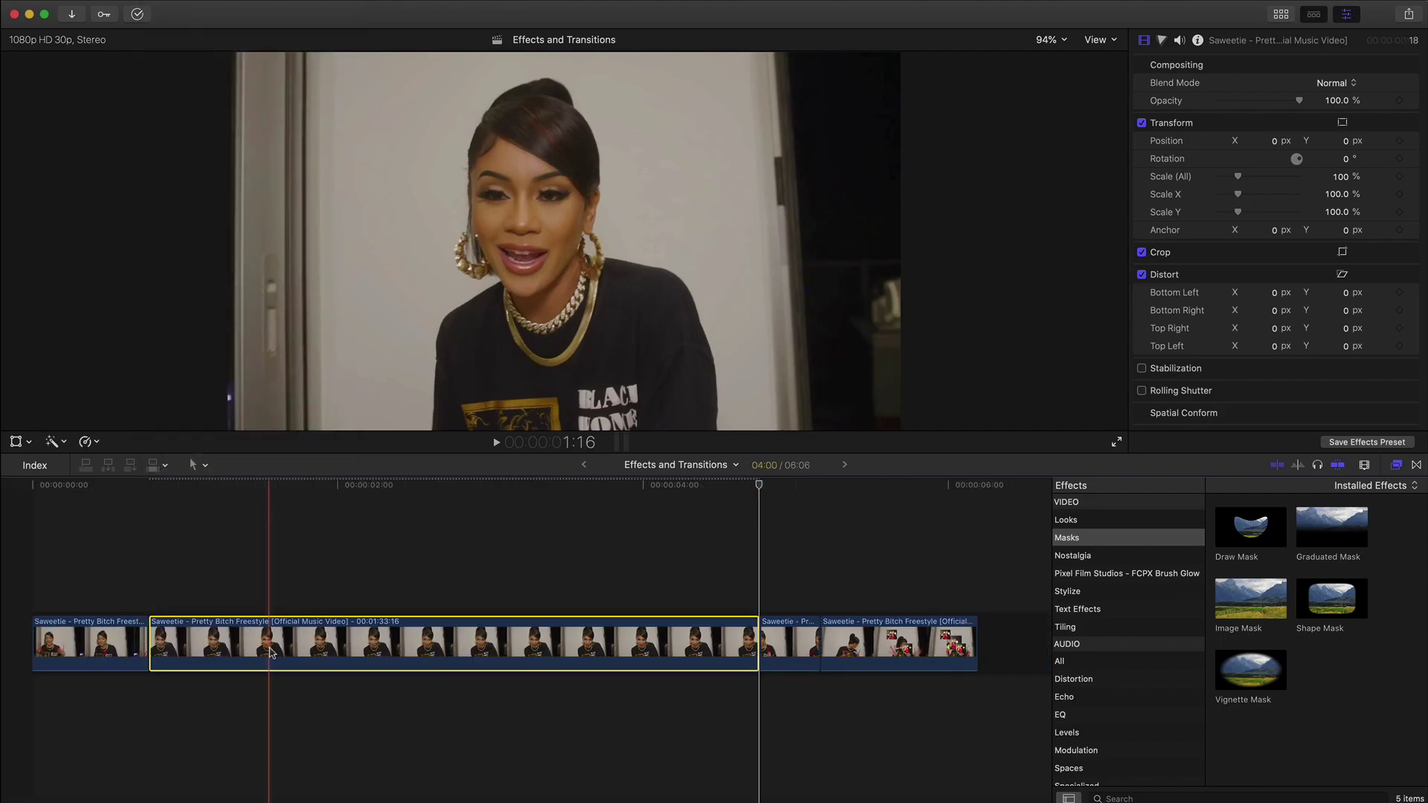
{"action": "left_click_drag", "start_coordinate": [232, 634], "coordinate": [234, 567]}
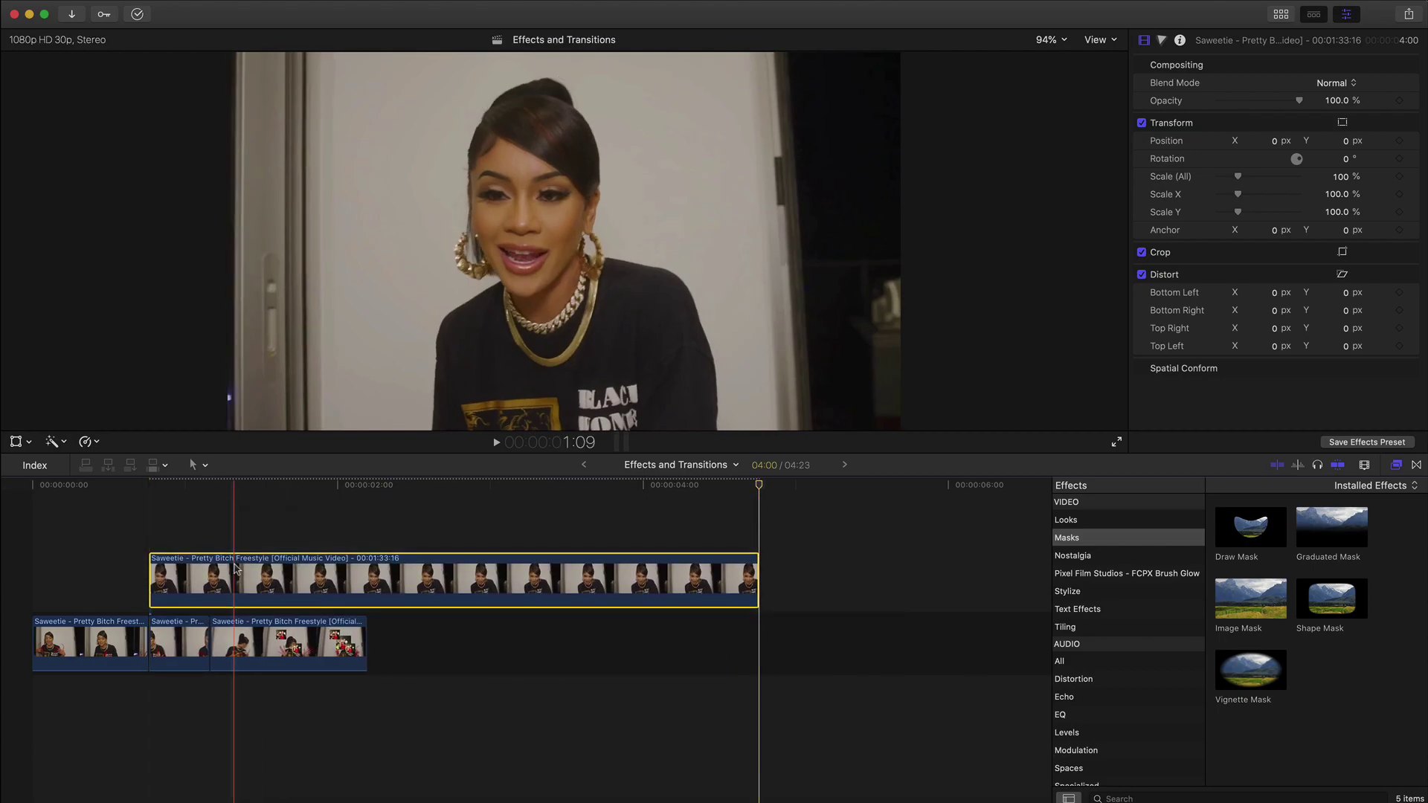
Trim the connected freeze frame to 12 frames so it ends with the middle clip beneath it.
{"action": "key", "text": "shift+z"}
{"action": "left_click_drag", "start_coordinate": [973, 571], "coordinate": [262, 573]}
{"action": "key", "text": "super+equal"}
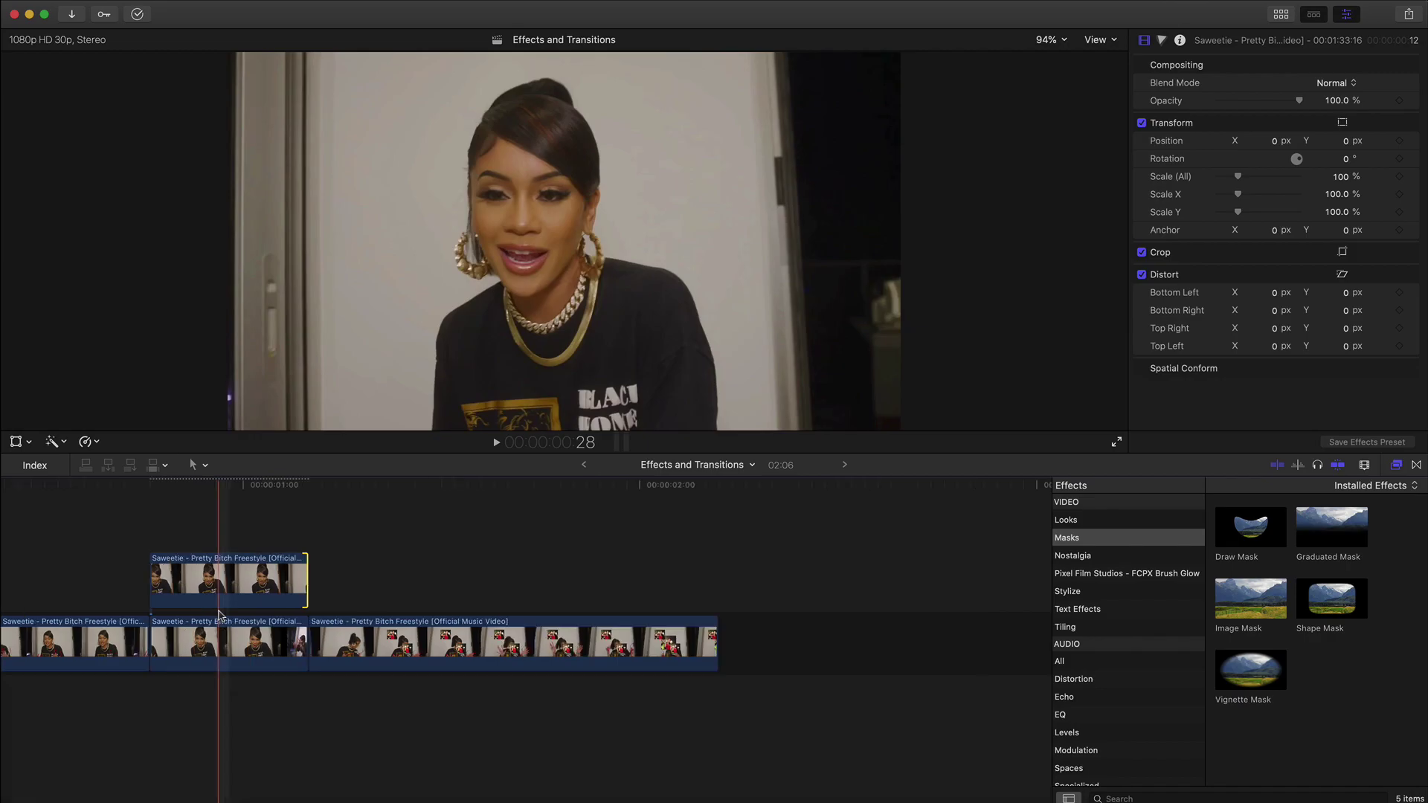
Apply the Draw Mask effect to the connected freeze frame and close the effects browser.
{"action": "scroll", "coordinate": [219, 616], "scroll_direction": "left", "scroll_amount": 3}
{"action": "left_click", "coordinate": [371, 568]}
{"action": "left_click_drag", "start_coordinate": [414, 487], "coordinate": [369, 487]}
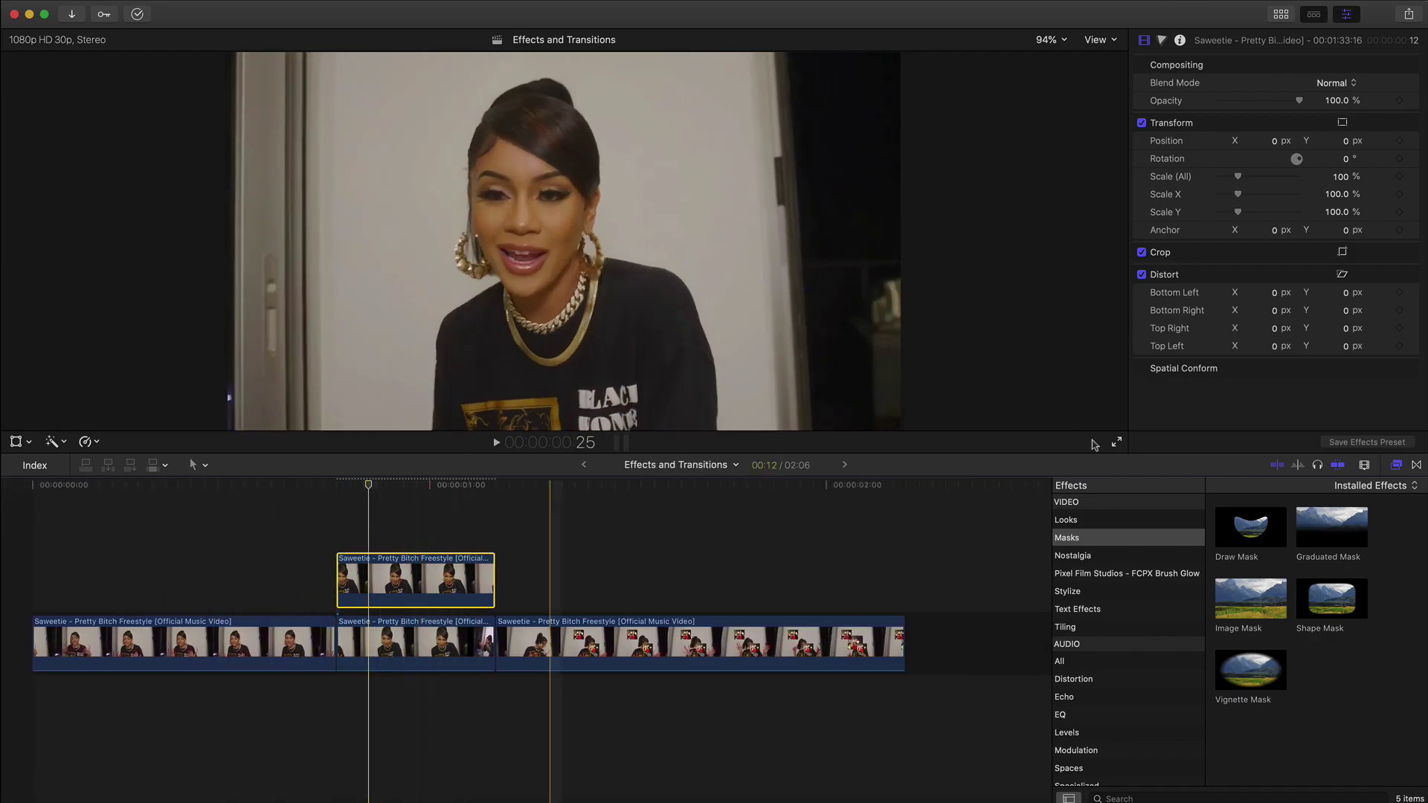
{"action": "left_click", "coordinate": [1255, 527]}
{"action": "mouse_move", "coordinate": [1257, 530]}
{"action": "left_mouse_down"}
{"action": "mouse_move", "coordinate": [382, 590]}
{"action": "mouse_move", "coordinate": [402, 587]}
{"action": "left_mouse_up"}
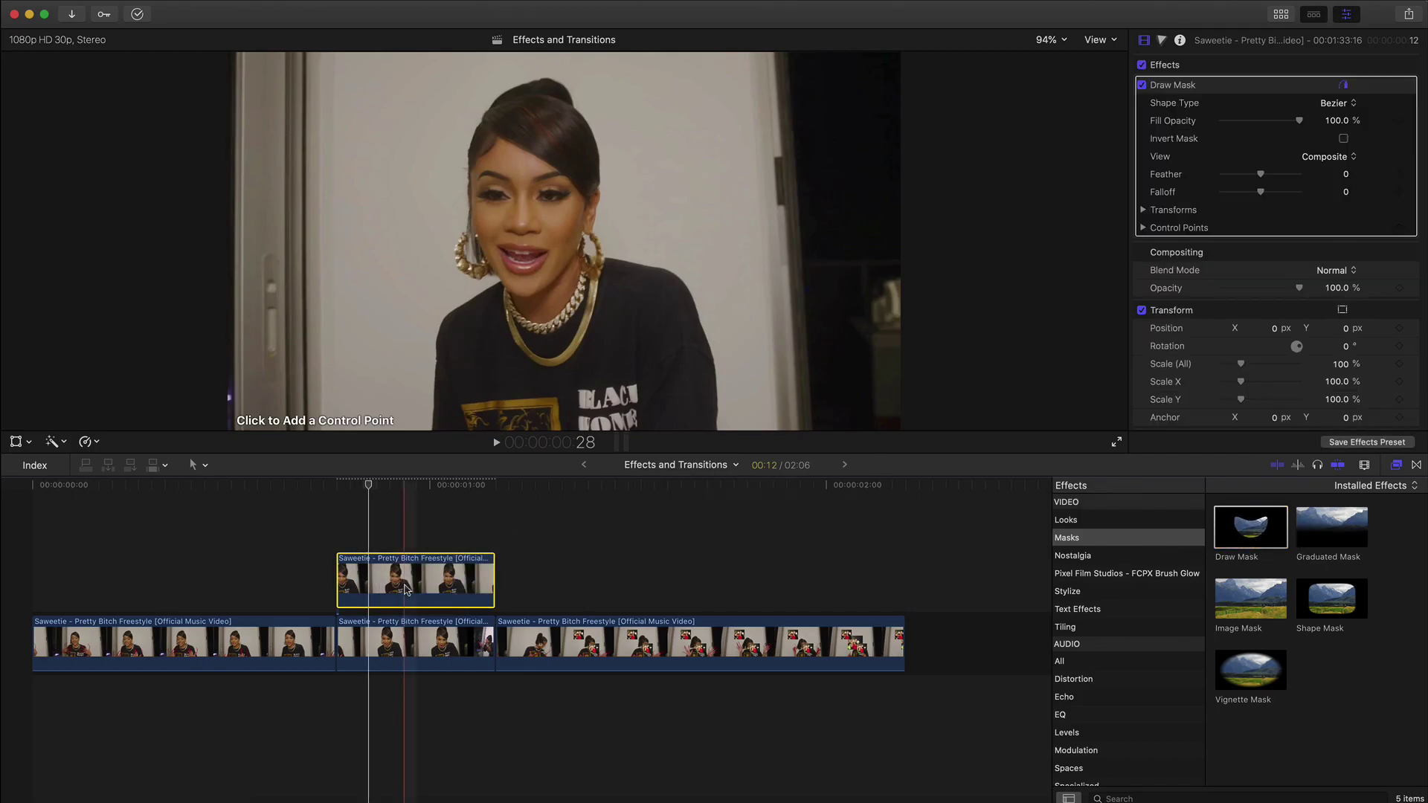
{"action": "left_click", "coordinate": [1394, 465]}
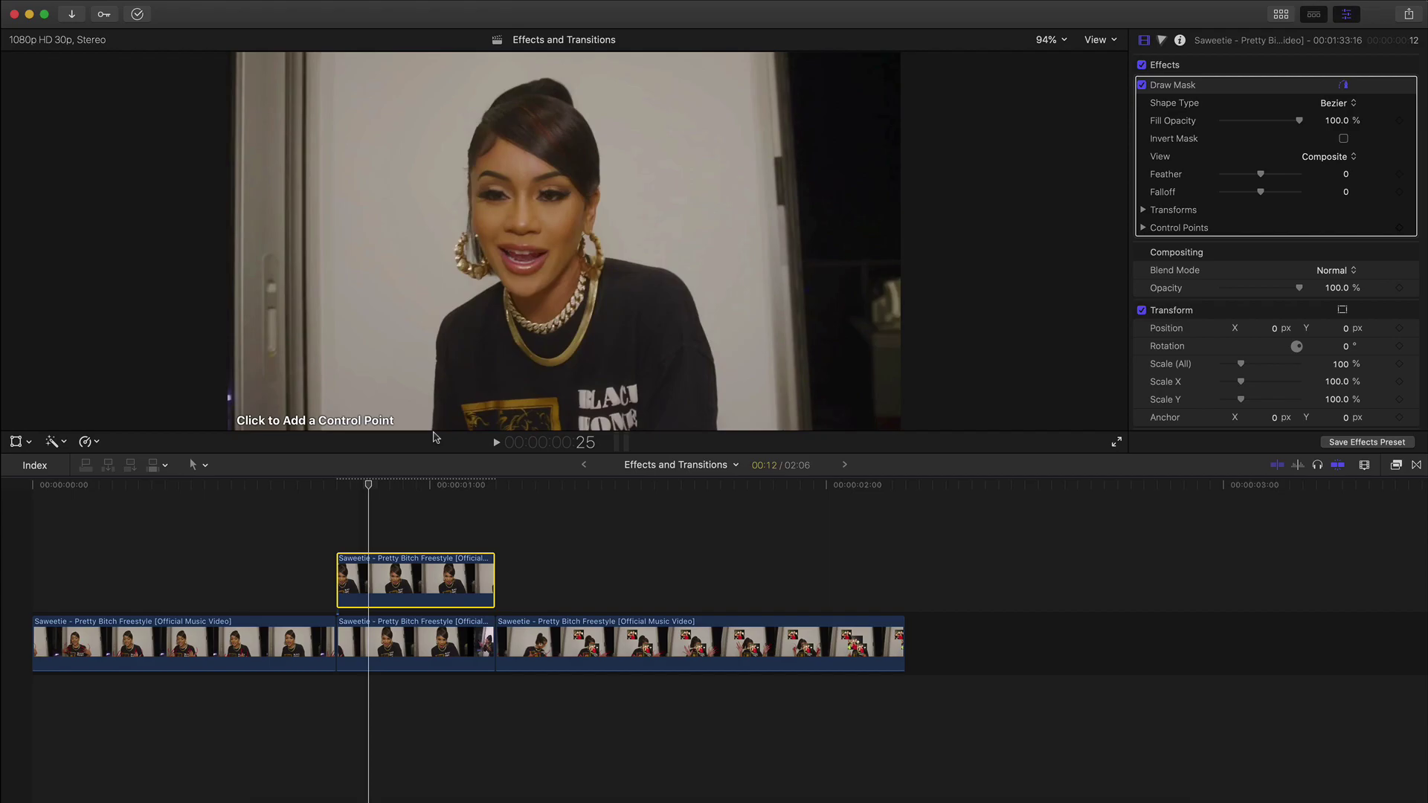
Trace the Draw Mask from the frame's lower edge up one shoulder and earring and around the head at 200% zoom.
{"action": "left_click", "coordinate": [432, 430]}
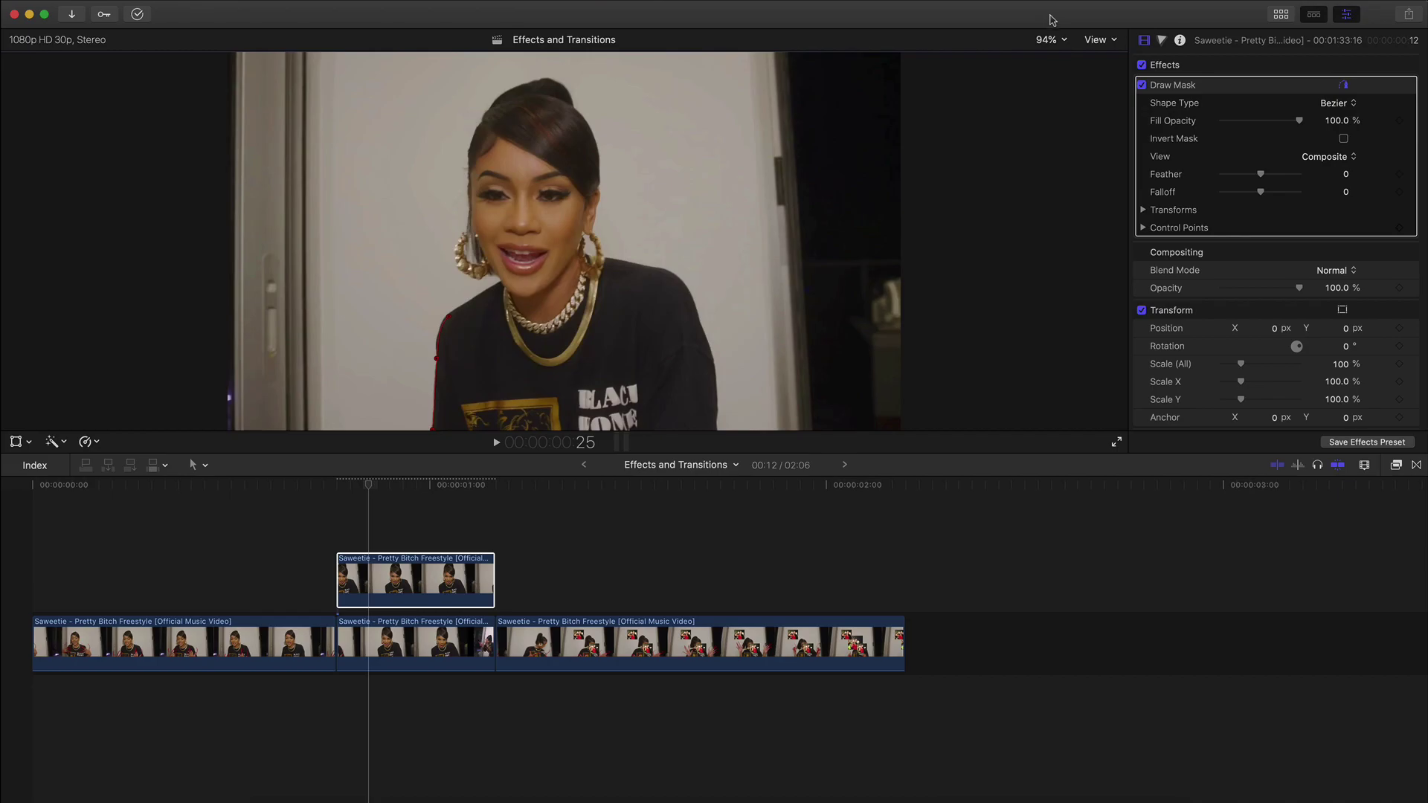
{"action": "left_click", "coordinate": [1048, 39]}
{"action": "left_click", "coordinate": [1066, 125]}
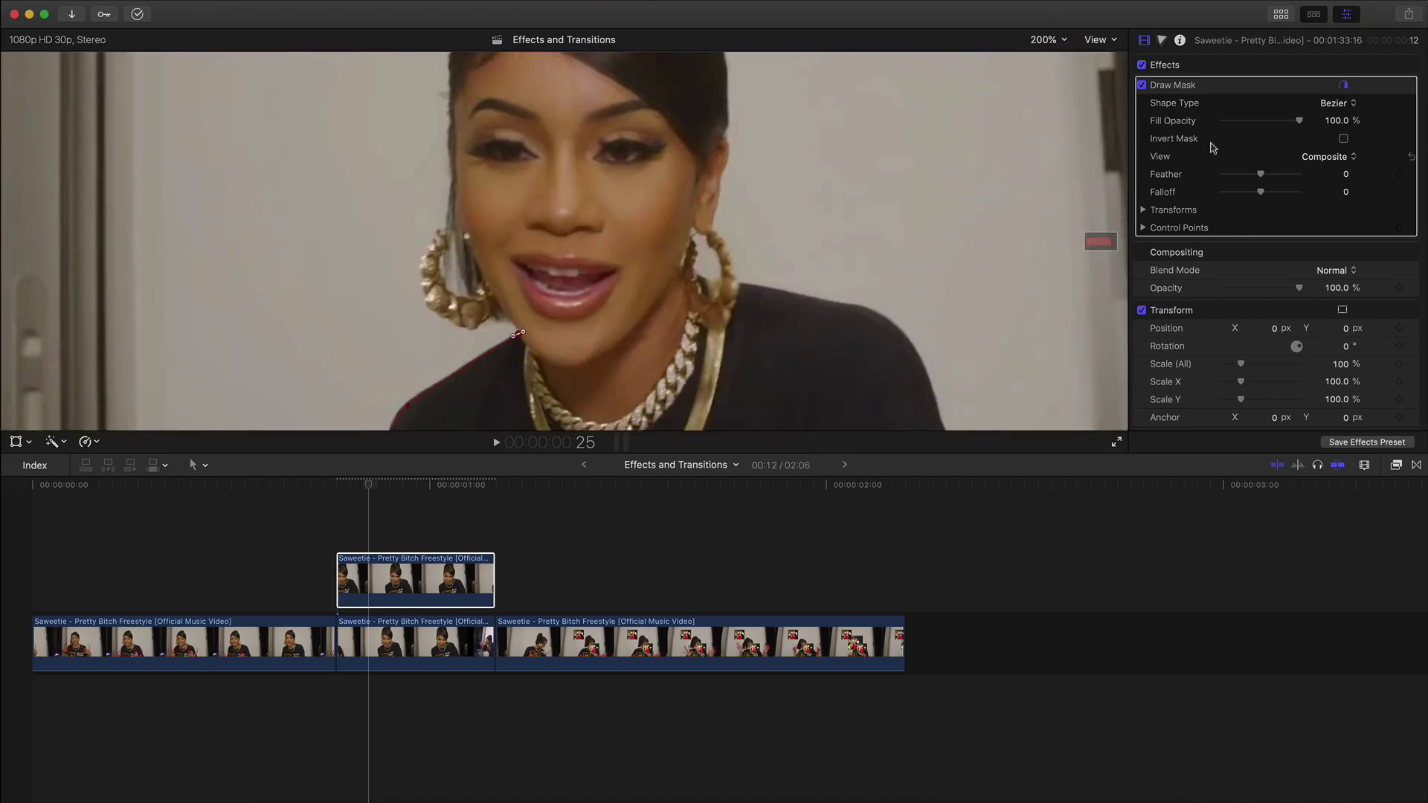
{"action": "left_click", "coordinate": [447, 222]}
{"action": "left_click_drag", "start_coordinate": [1104, 244], "coordinate": [1104, 239]}
{"action": "left_click", "coordinate": [476, 344]}
{"action": "left_click", "coordinate": [478, 270]}
{"action": "left_click", "coordinate": [496, 196]}
{"action": "left_click", "coordinate": [527, 148]}
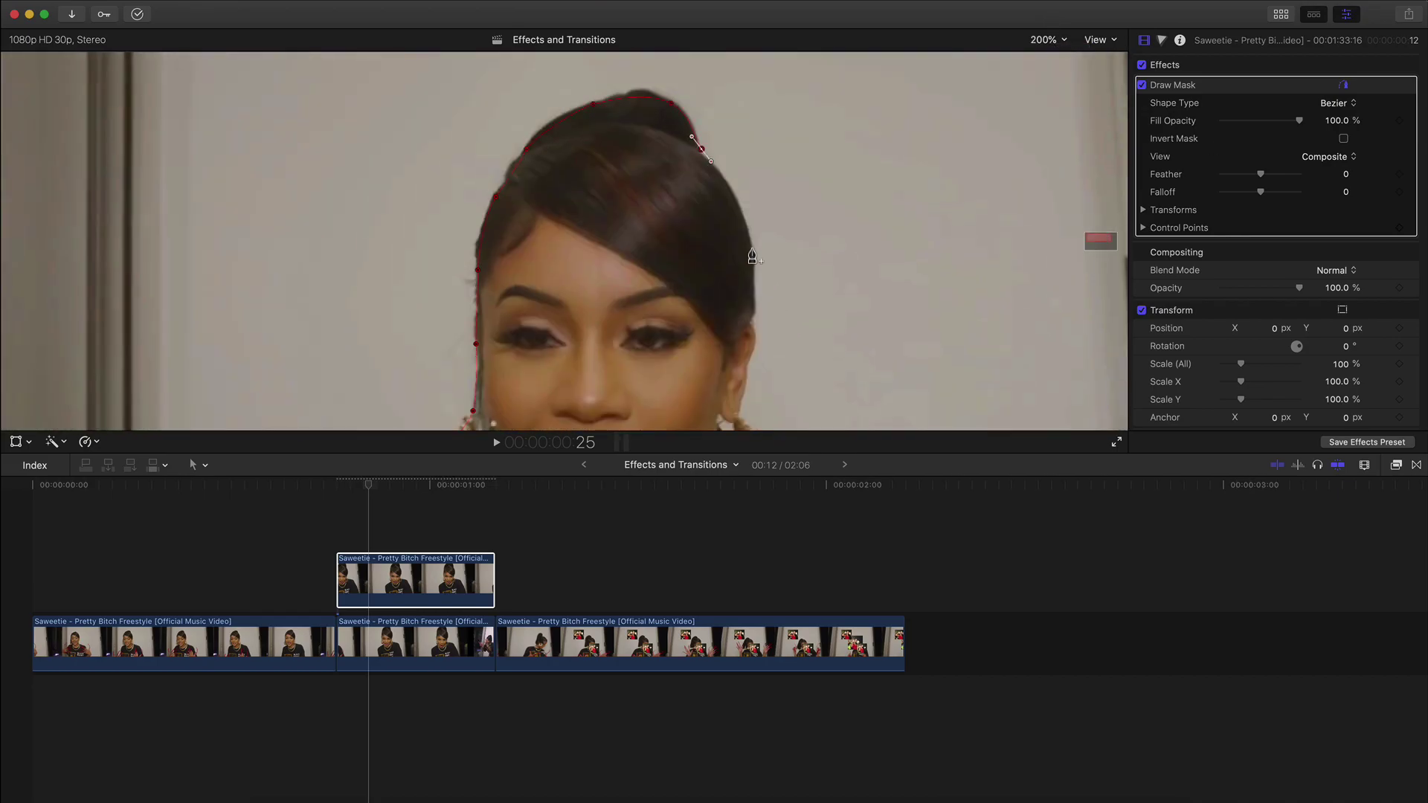
Continue the mask outline down the opposite ear and shoulder to the frame's lower edge, then return the viewer to Fit.
{"action": "scroll", "coordinate": [729, 195], "scroll_direction": "down", "scroll_amount": 5}
{"action": "scroll", "coordinate": [1099, 251], "scroll_direction": "down", "scroll_amount": 3}
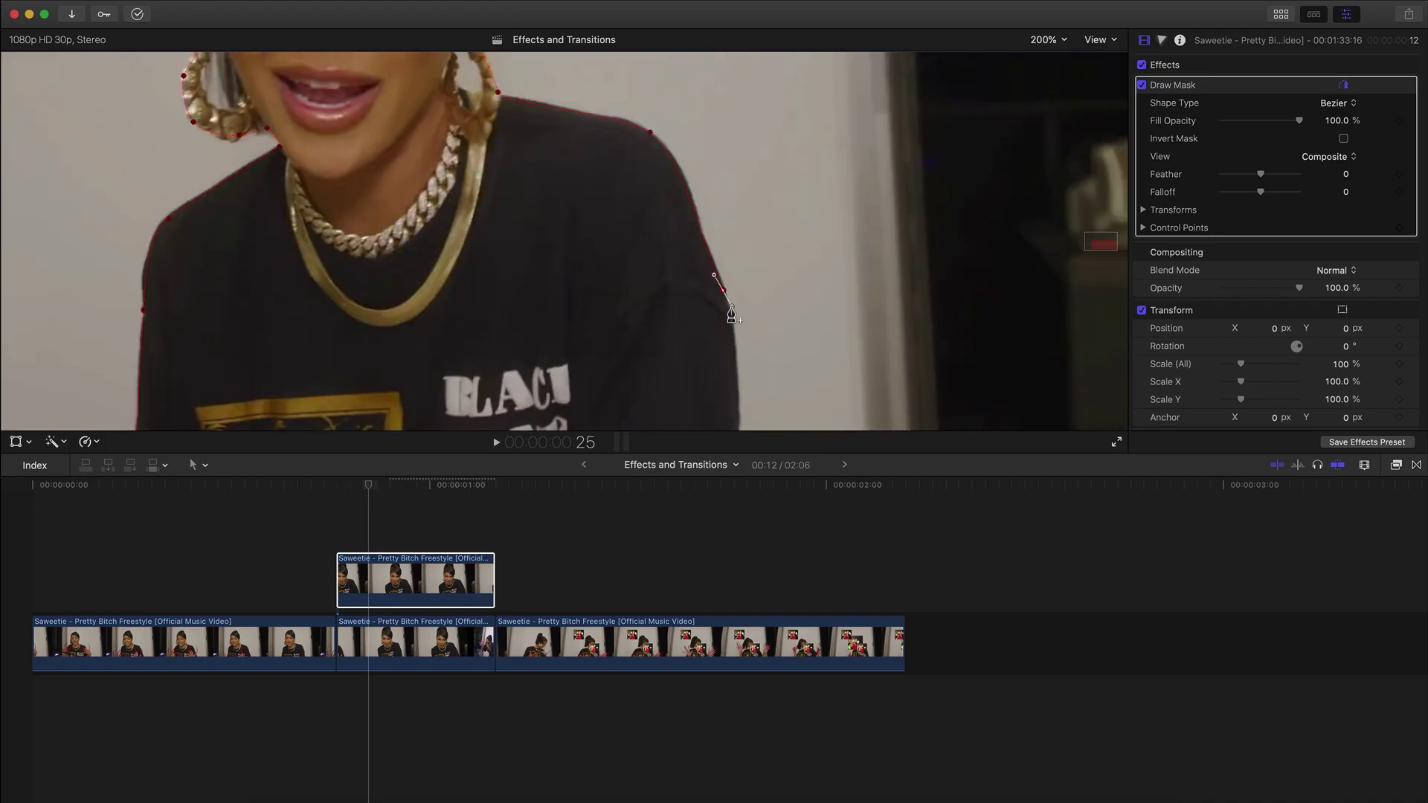
{"action": "scroll", "coordinate": [1034, 111], "scroll_direction": "down", "scroll_amount": 2}
{"action": "left_click", "coordinate": [1049, 39]}
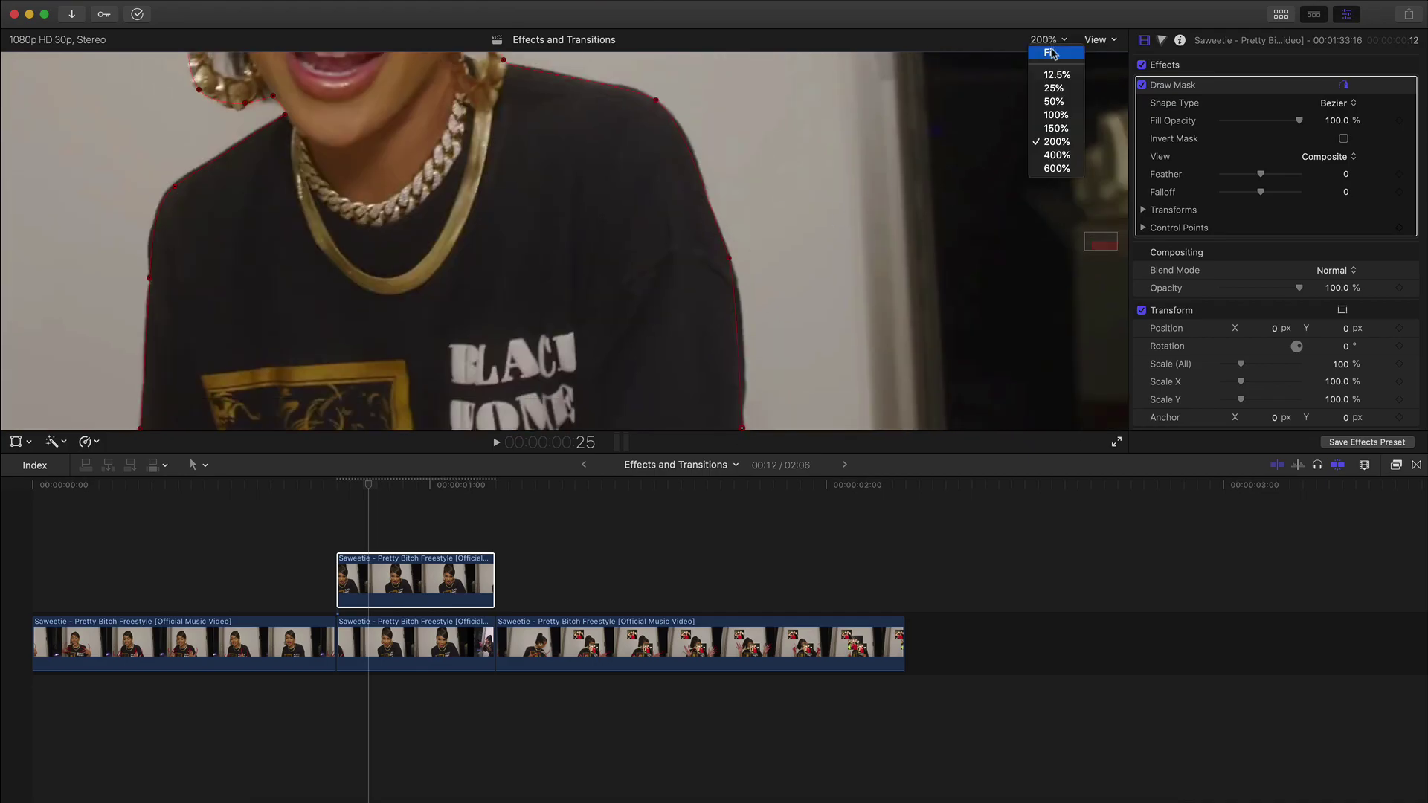
{"action": "left_click", "coordinate": [1049, 53]}
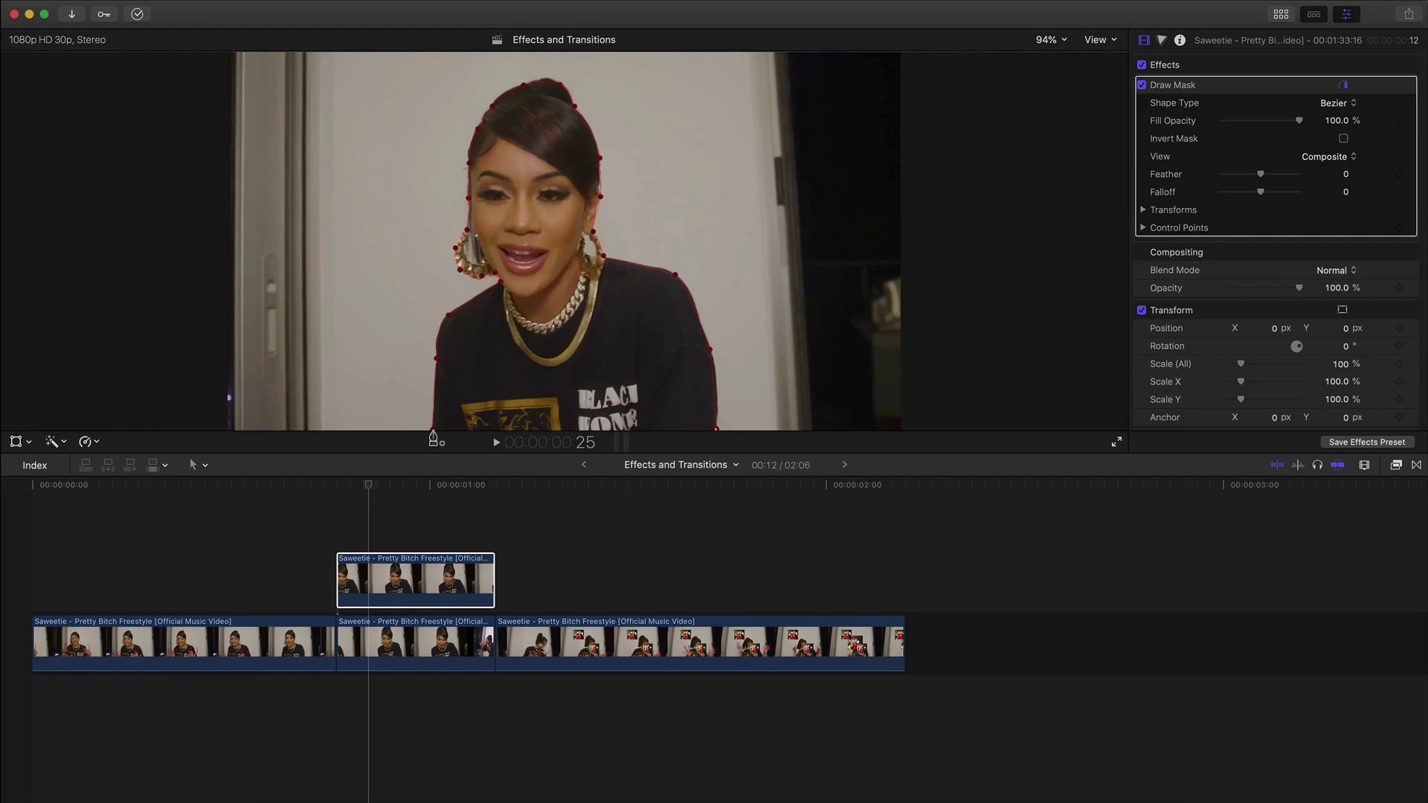
Duplicate the middle primary storyline clip and stack the copy above the masked freeze frame, starting at frame 23.
{"action": "left_click_drag", "start_coordinate": [364, 485], "coordinate": [336, 485]}
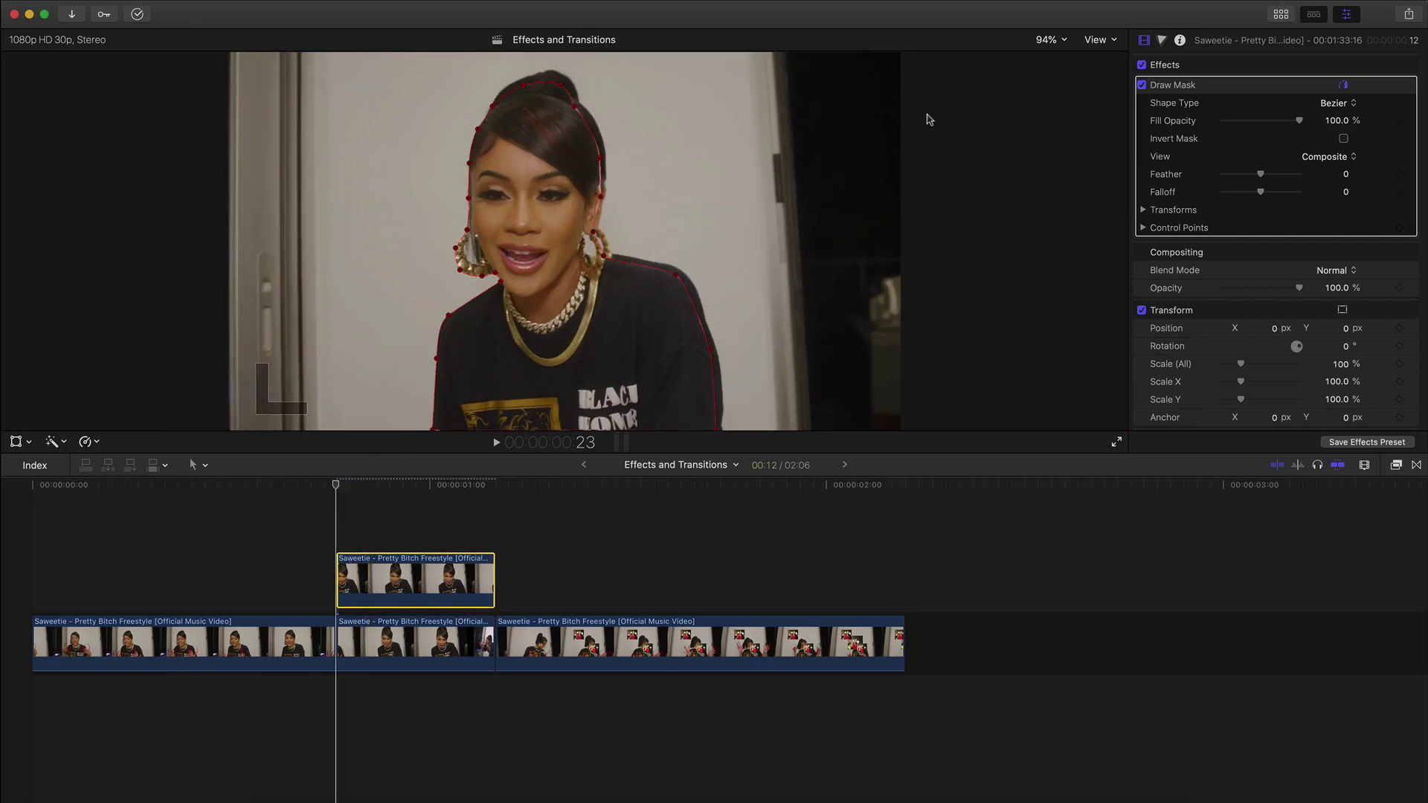
{"action": "left_click", "coordinate": [361, 638]}
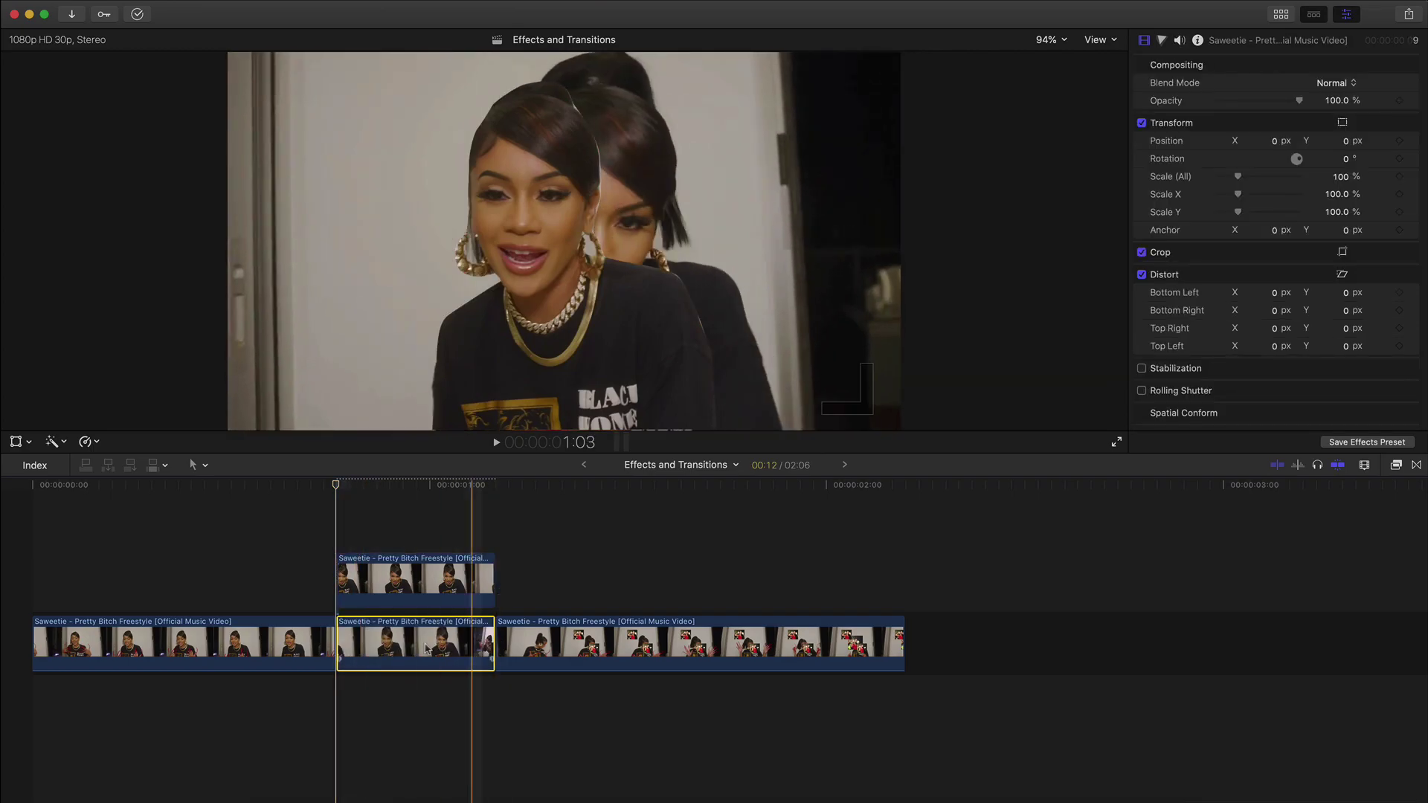
{"action": "left_click", "coordinate": [408, 574]}
{"action": "left_click", "coordinate": [393, 651]}
{"action": "left_click_drag", "start_coordinate": [394, 652], "coordinate": [400, 592]}
Copy the freeze frame's Draw Mask and paste it as an attribute onto the duplicated clip above.
{"action": "left_click", "coordinate": [400, 591]}
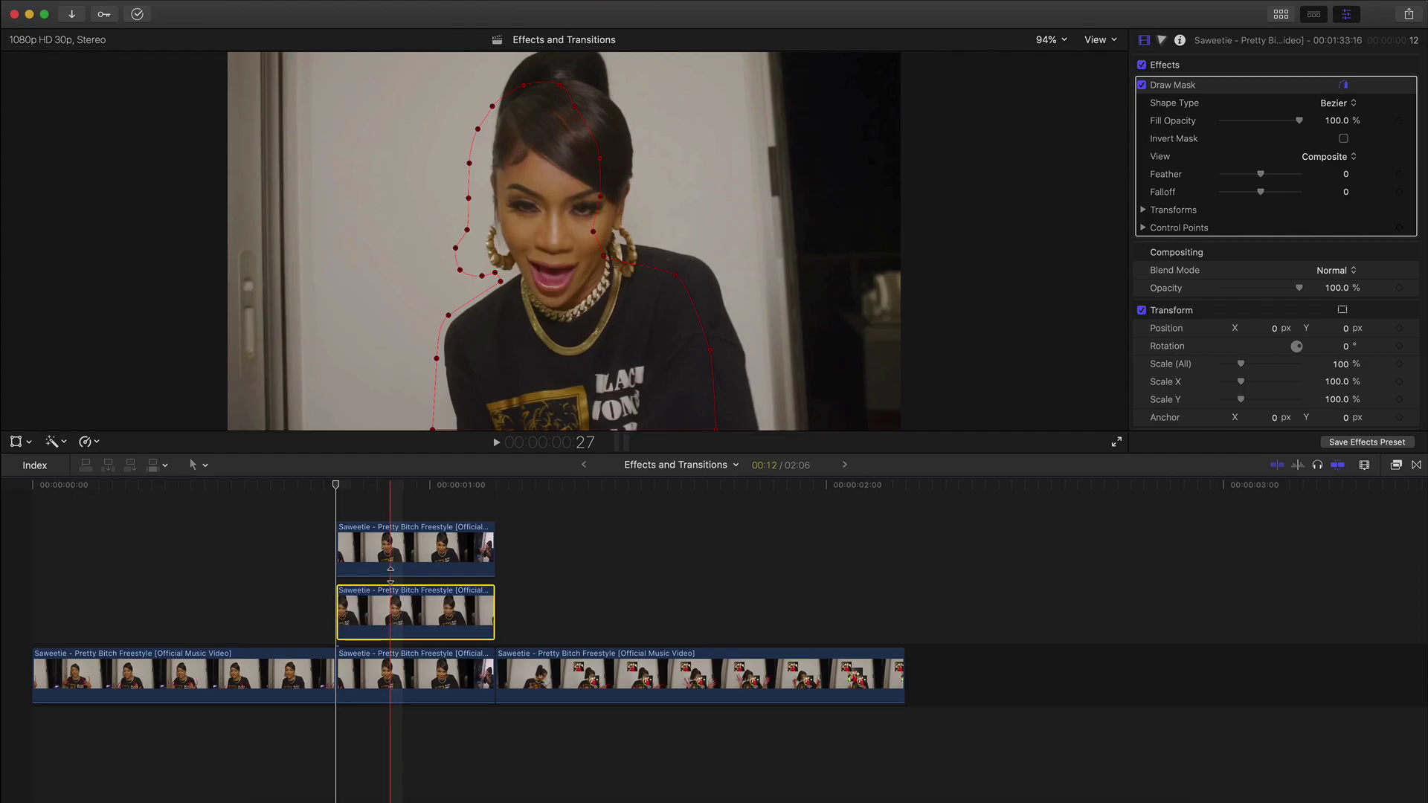
{"action": "left_click", "coordinate": [397, 550]}
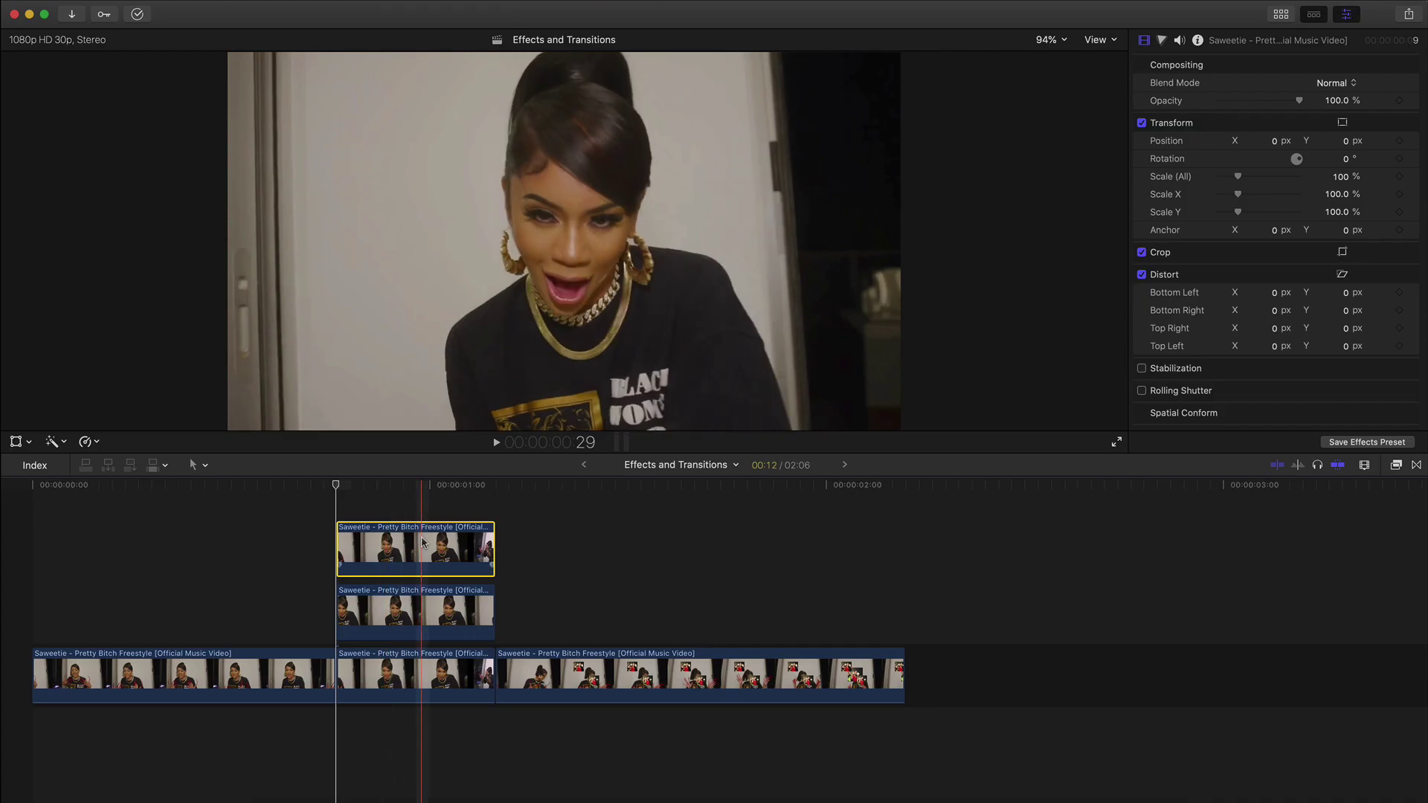
{"action": "key", "text": "shift+super+v"}
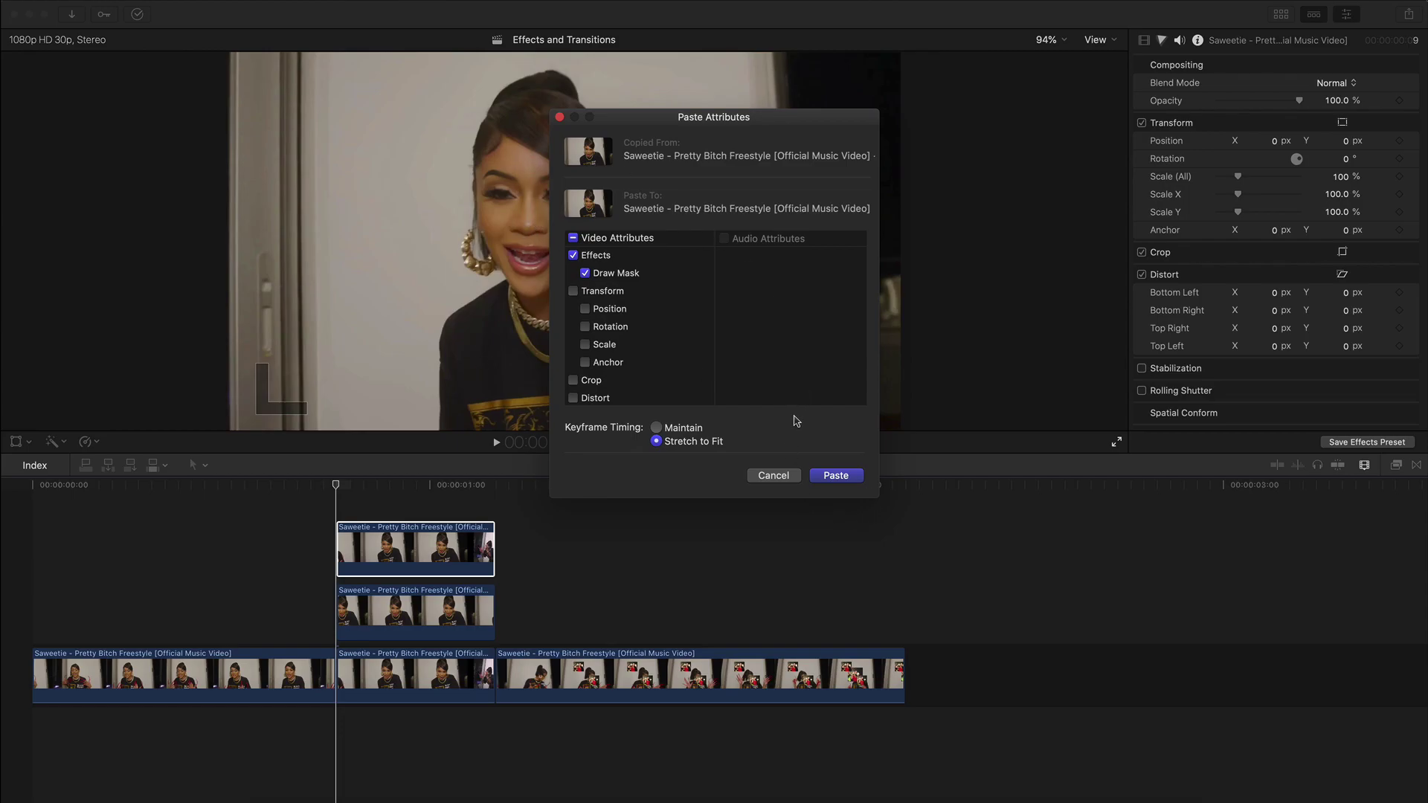
{"action": "left_click", "coordinate": [835, 475]}
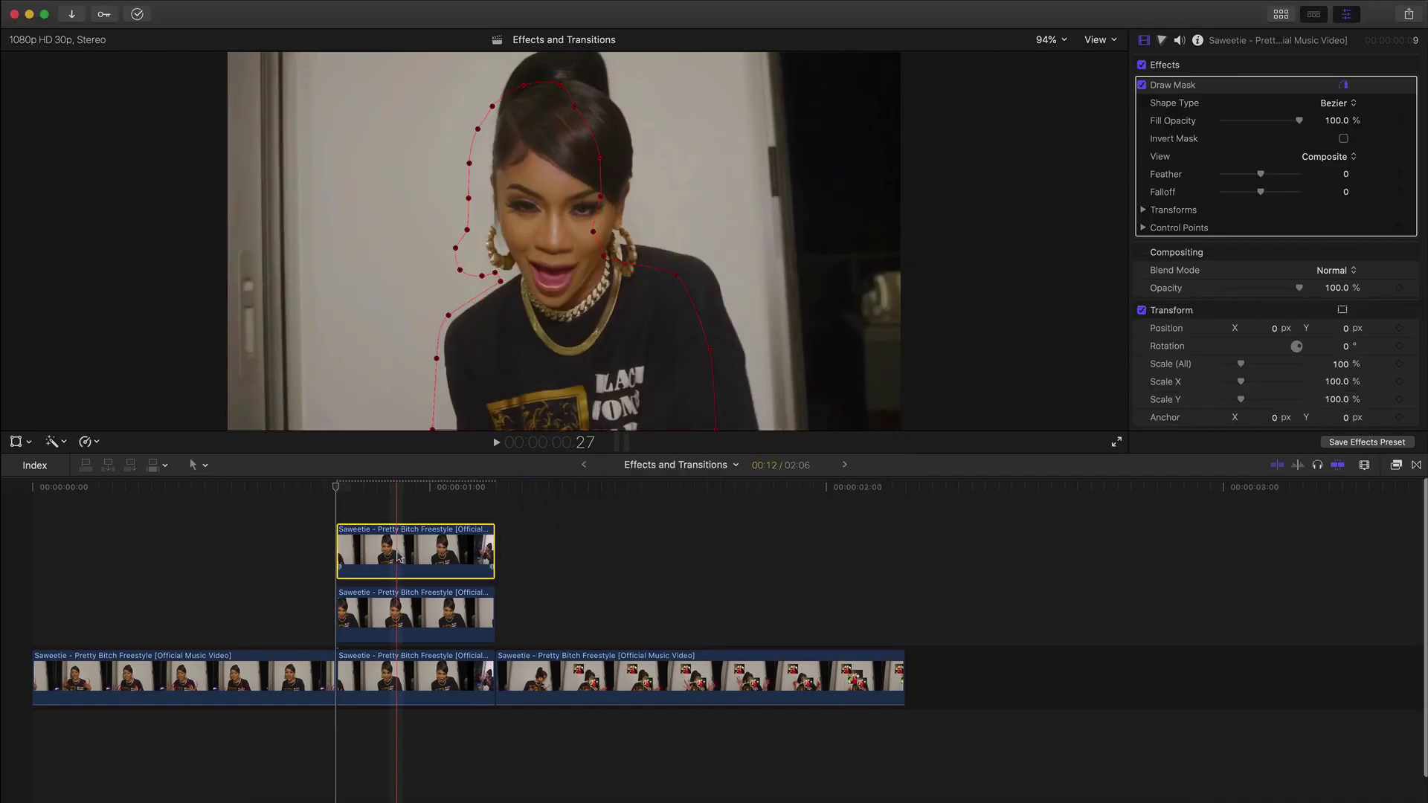
Transform the freeze frame into a clone beside the woman at X 453.9, Y -77.4 px, rotated -30.1° and scaled to 84.02%.
{"action": "left_click", "coordinate": [358, 598]}
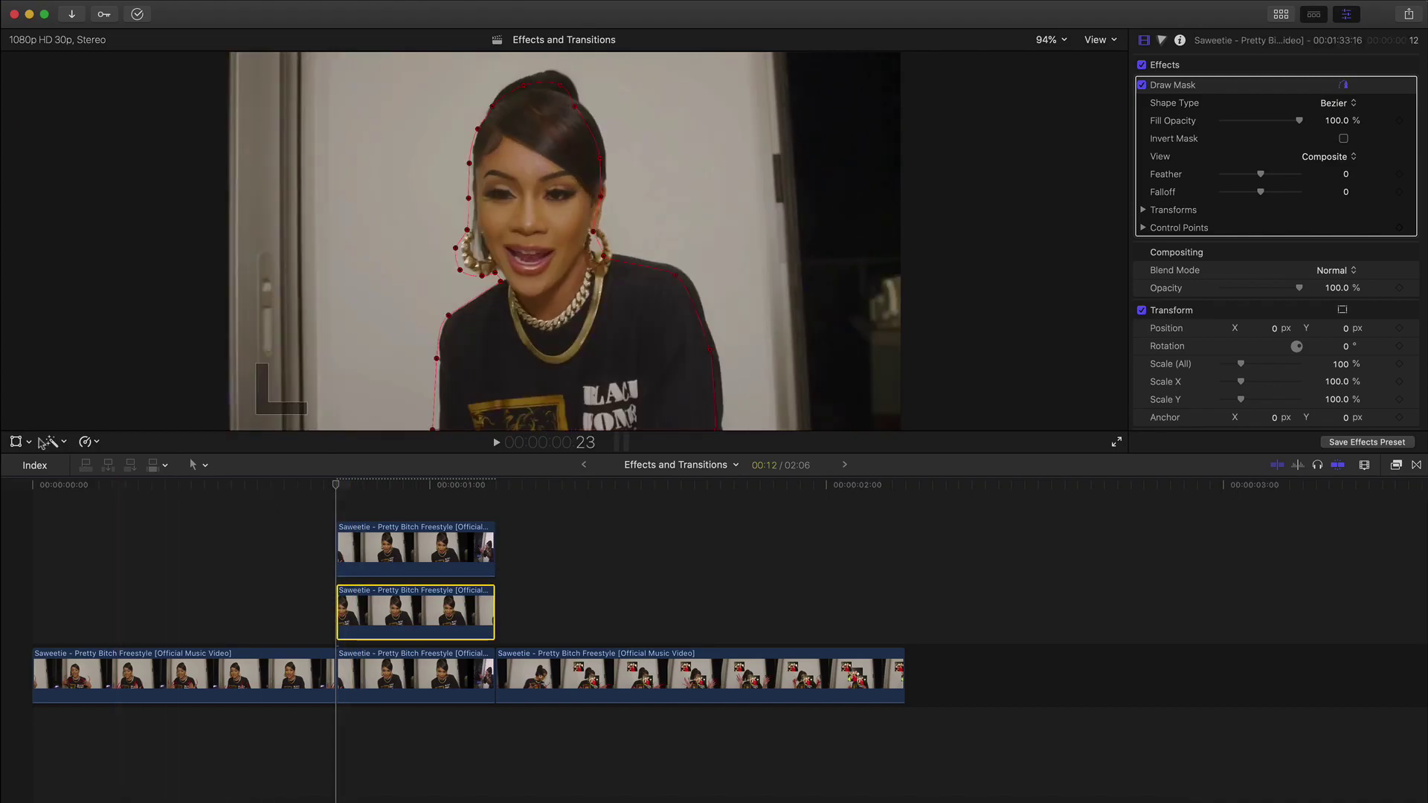
{"action": "left_click", "coordinate": [16, 443]}
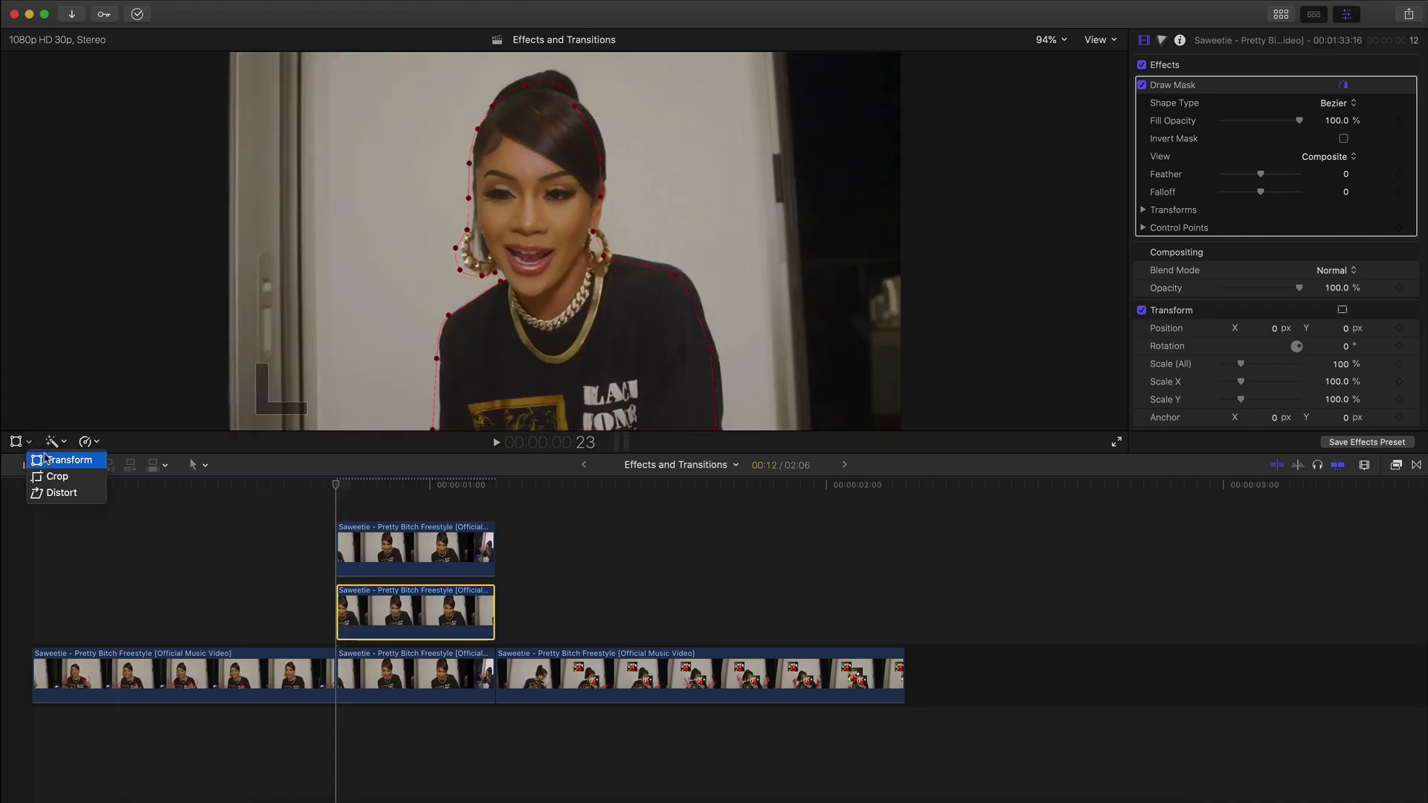
{"action": "left_click", "coordinate": [52, 456]}
{"action": "left_click_drag", "start_coordinate": [593, 353], "coordinate": [621, 321]}
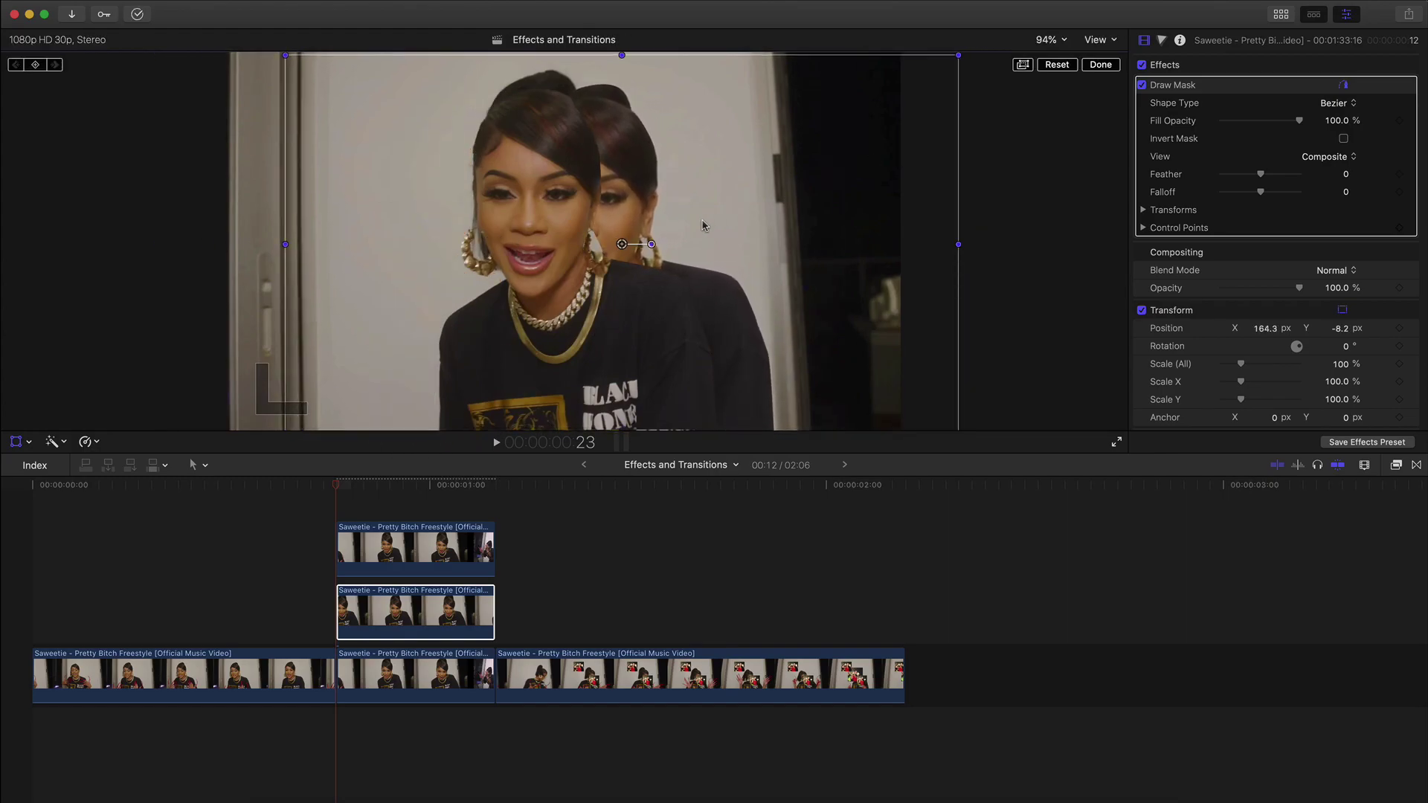
{"action": "left_click_drag", "start_coordinate": [652, 245], "coordinate": [650, 253]}
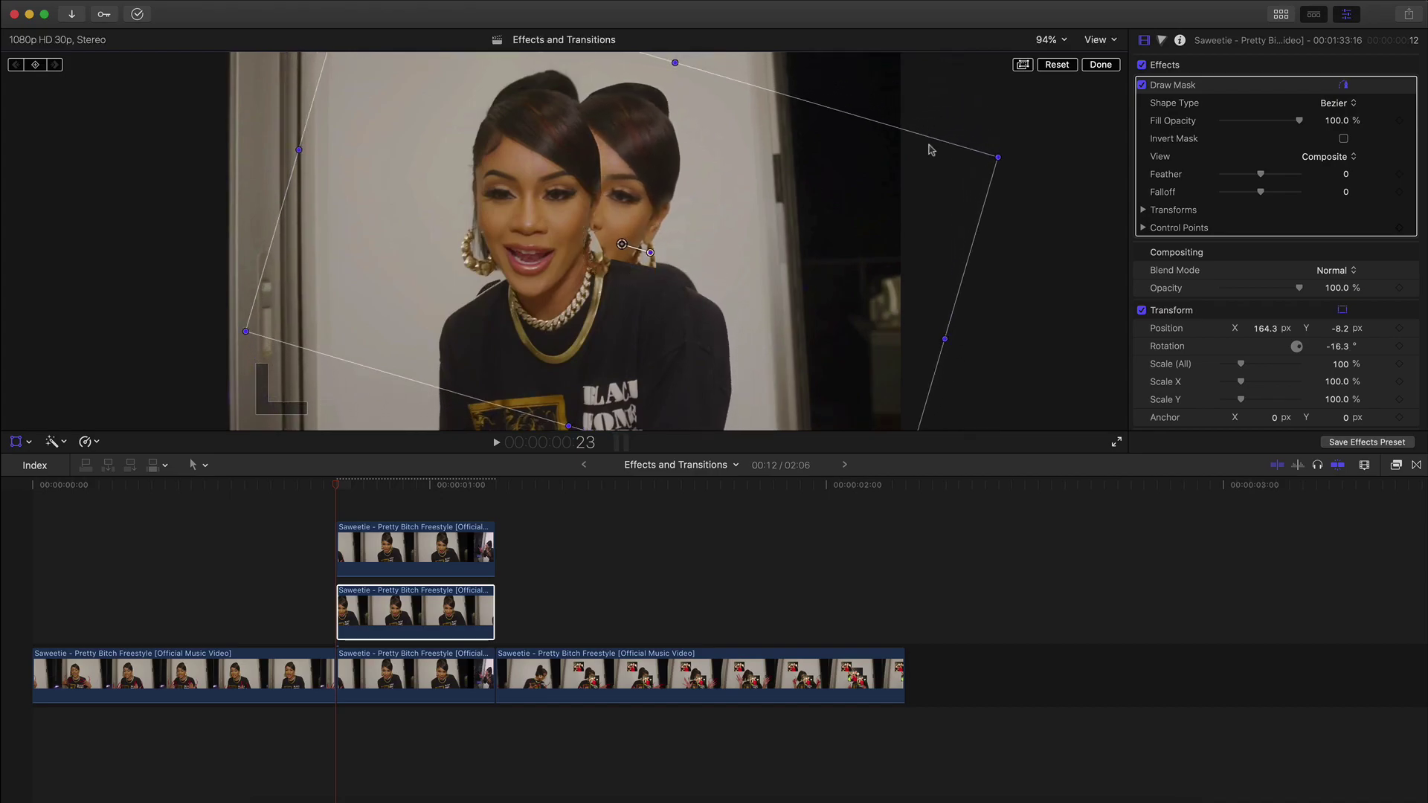
{"action": "left_click_drag", "start_coordinate": [997, 159], "coordinate": [850, 252]}
{"action": "left_click_drag", "start_coordinate": [915, 202], "coordinate": [950, 203]}
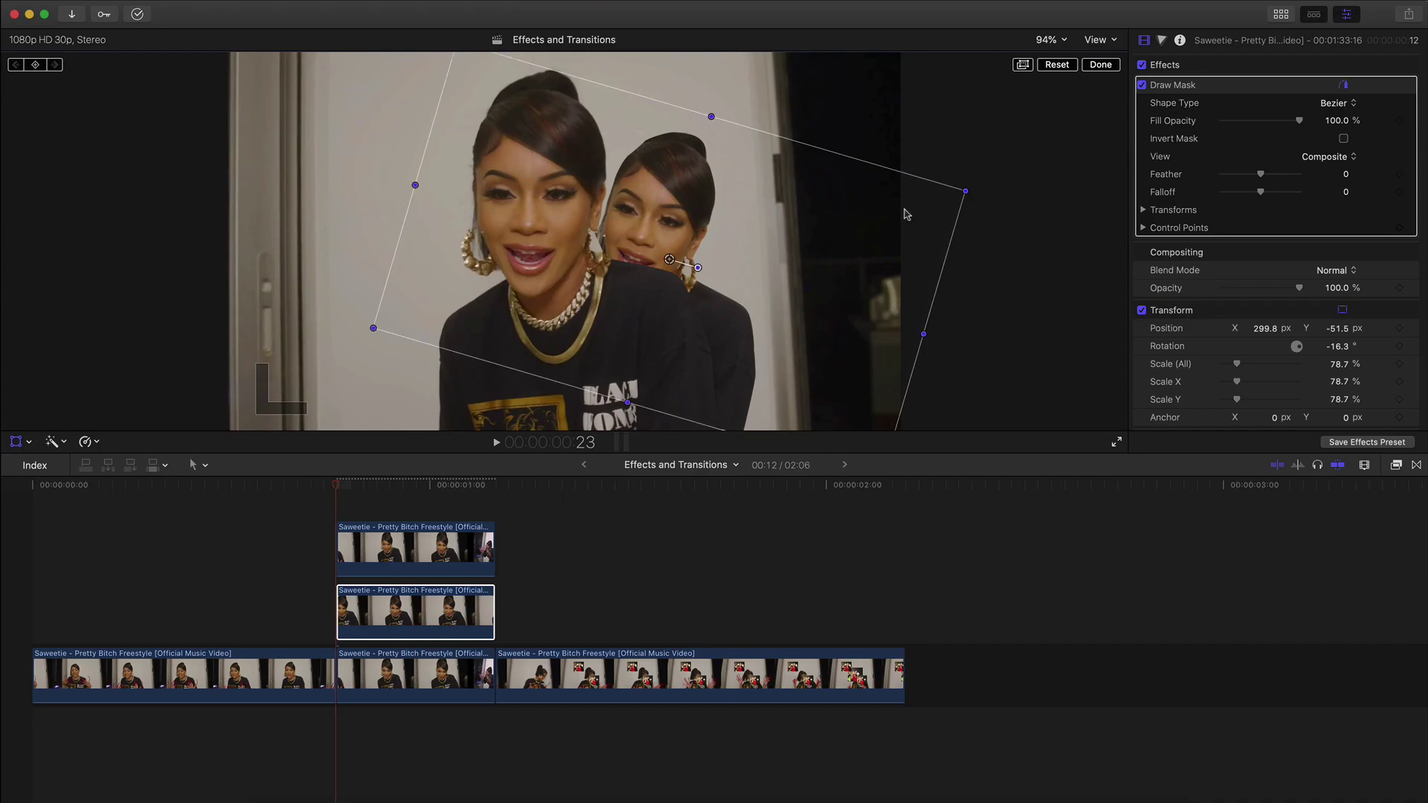
{"action": "left_click_drag", "start_coordinate": [699, 269], "coordinate": [794, 285]}
{"action": "left_click", "coordinate": [1108, 71]}
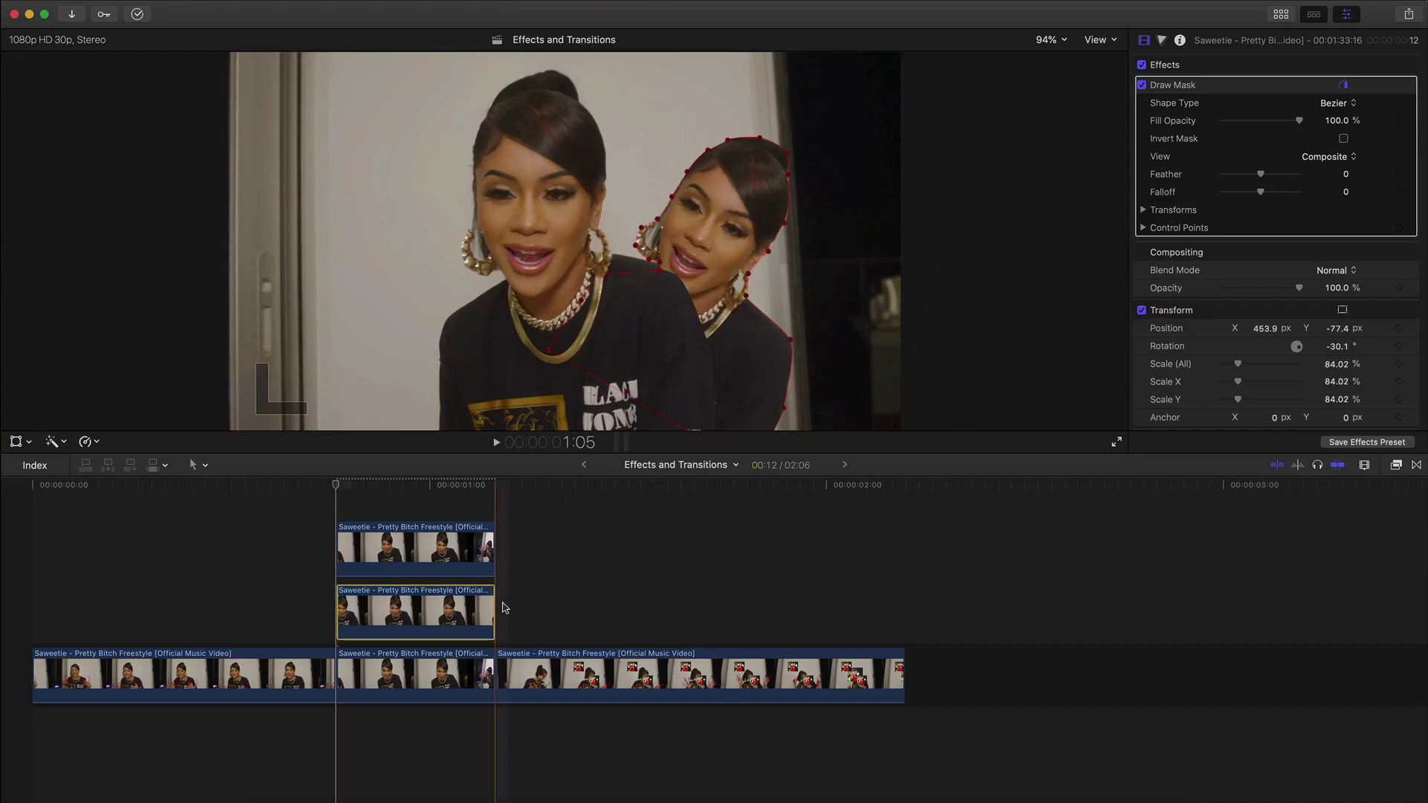
Duplicate the freeze-frame clone and transform the lower copy to X 254.5, Y 100.9 px, rotation -15.1° and scale 68.87%.
{"action": "left_click_drag", "start_coordinate": [417, 613], "coordinate": [424, 583], "text": "alt"}
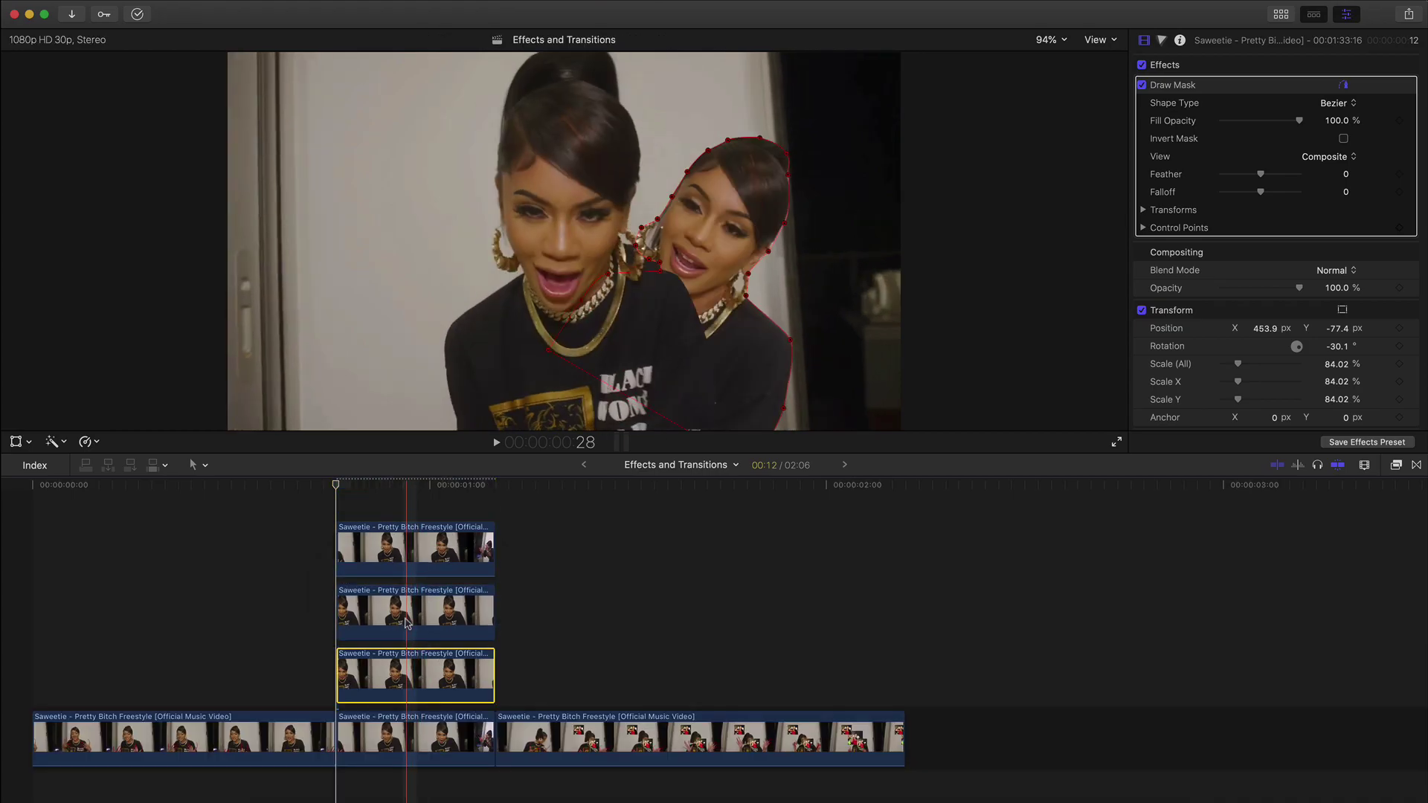
{"action": "left_click", "coordinate": [17, 442]}
{"action": "left_click_drag", "start_coordinate": [1027, 311], "coordinate": [960, 272]}
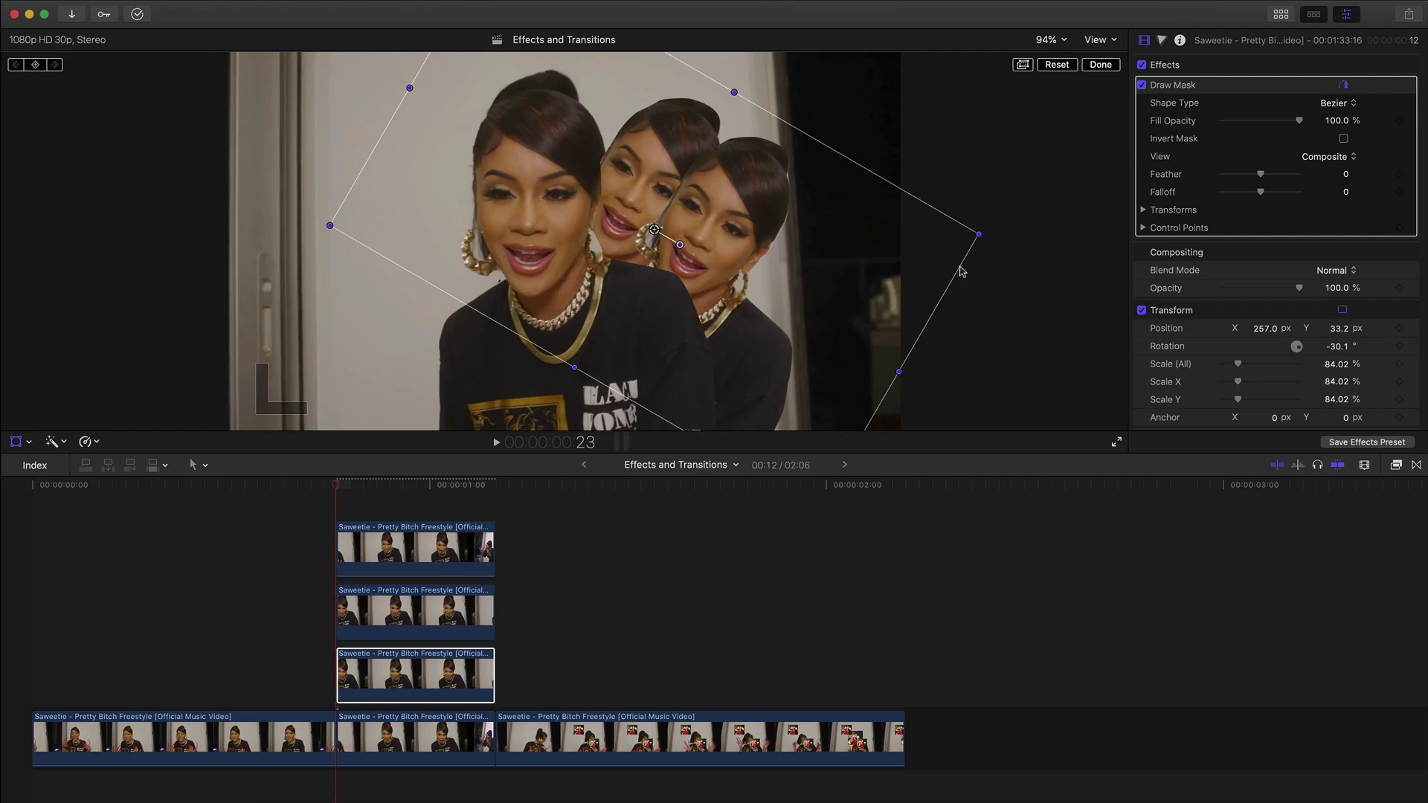
{"action": "left_click_drag", "start_coordinate": [679, 245], "coordinate": [658, 200]}
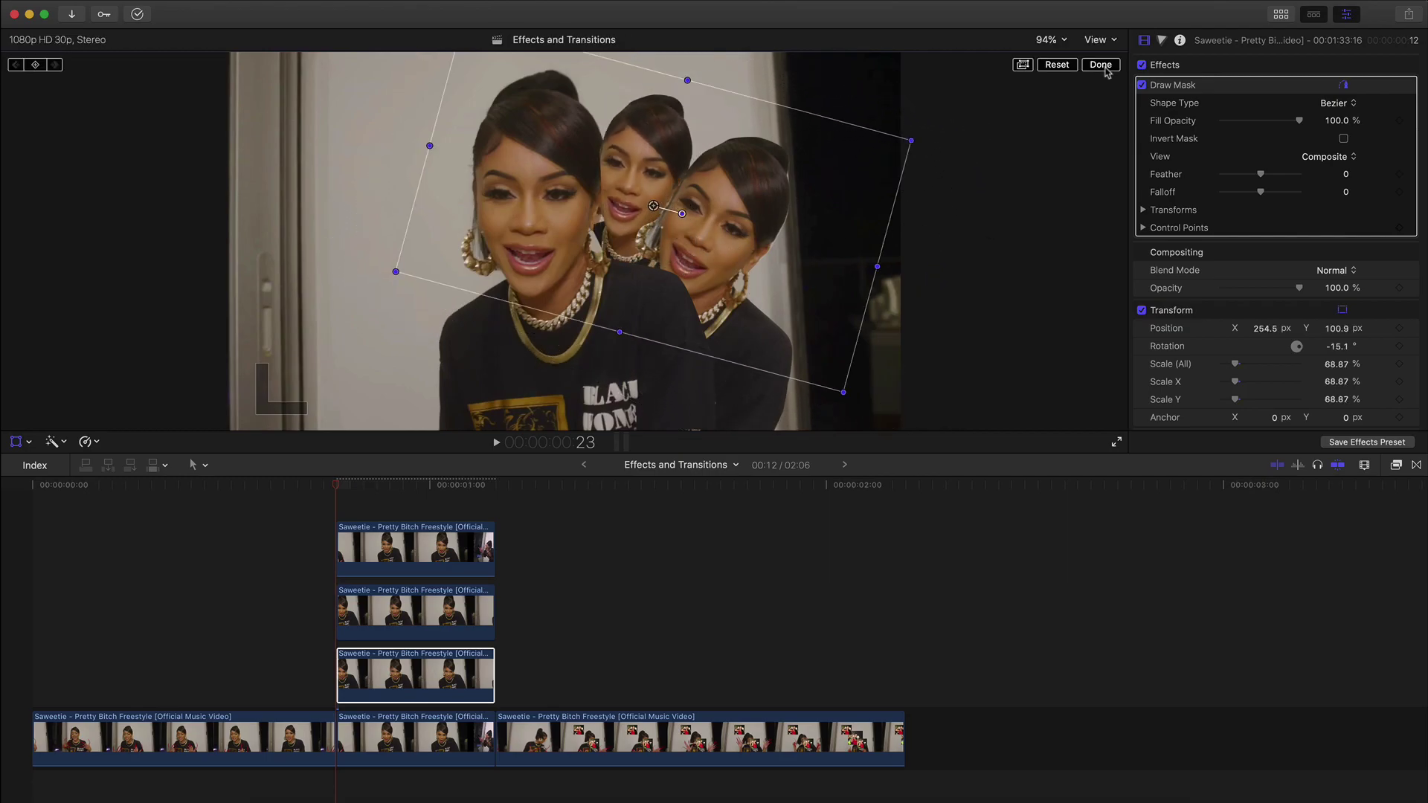
{"action": "left_click", "coordinate": [1101, 67]}
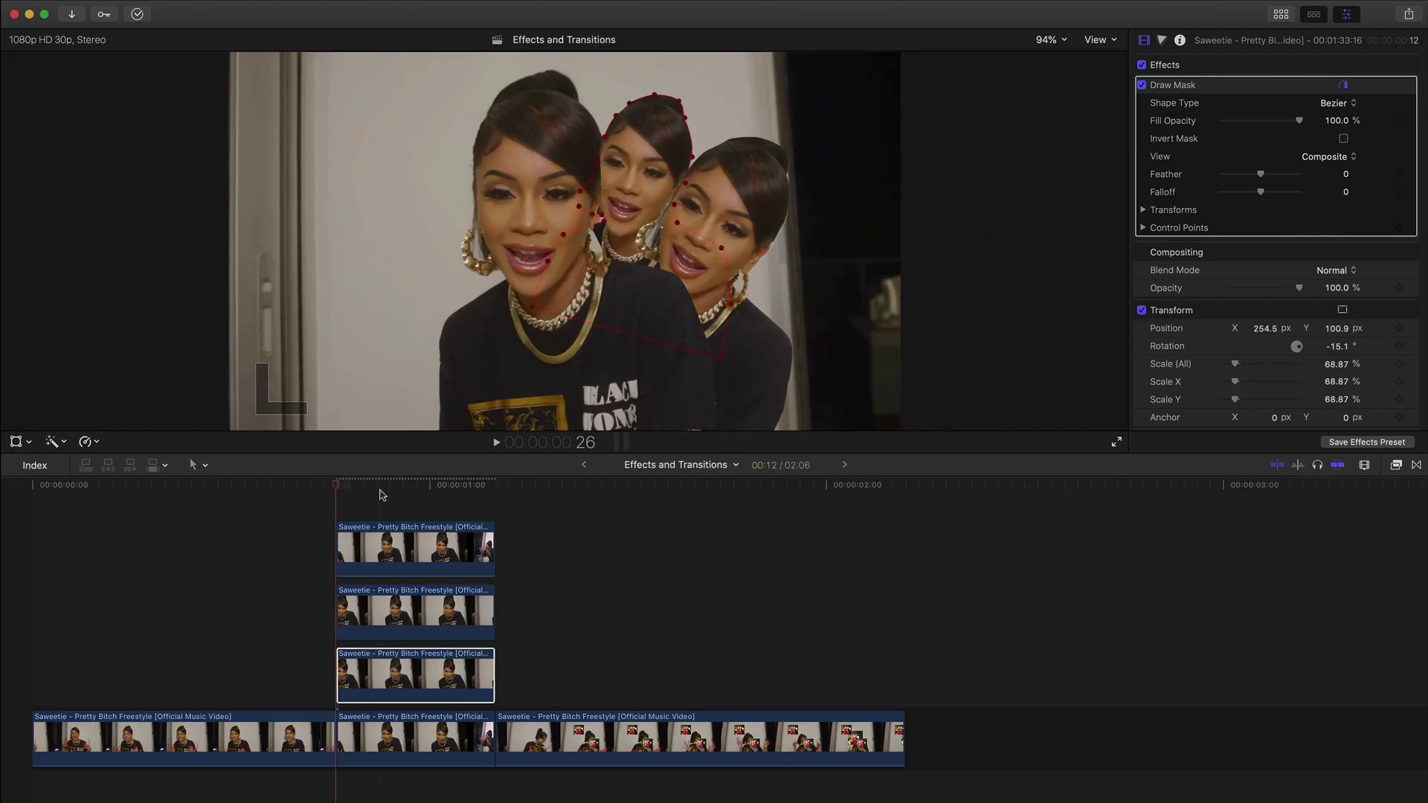
Duplicate the smaller freeze-frame clone to add another layer directly above the primary storyline.
{"action": "left_click", "coordinate": [384, 614]}
{"action": "scroll", "coordinate": [394, 632], "scroll_direction": "down", "scroll_amount": 1}
{"action": "left_click", "coordinate": [402, 670]}
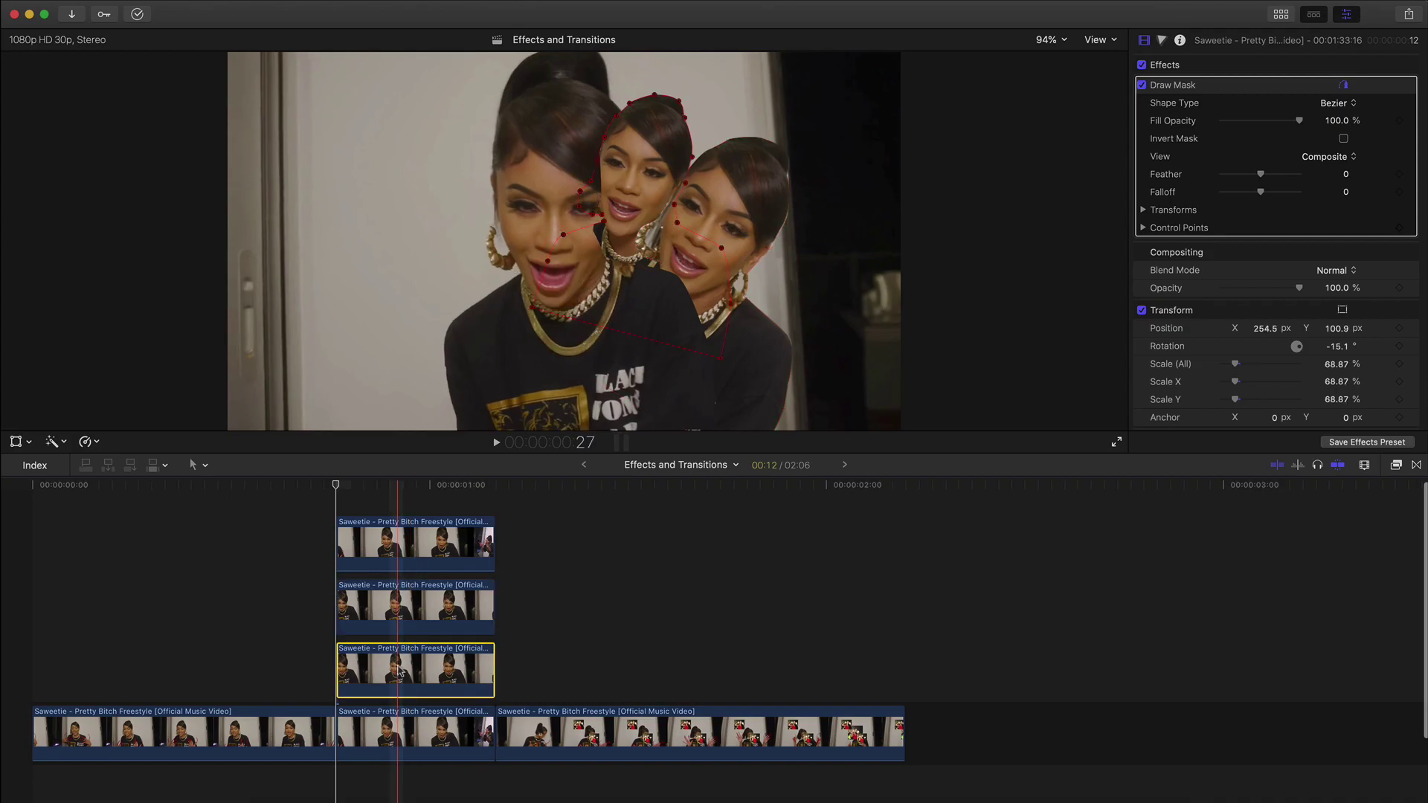
{"action": "left_click_drag", "start_coordinate": [397, 674], "coordinate": [400, 640]}
{"action": "scroll", "coordinate": [395, 618], "scroll_direction": "up", "scroll_amount": 2}
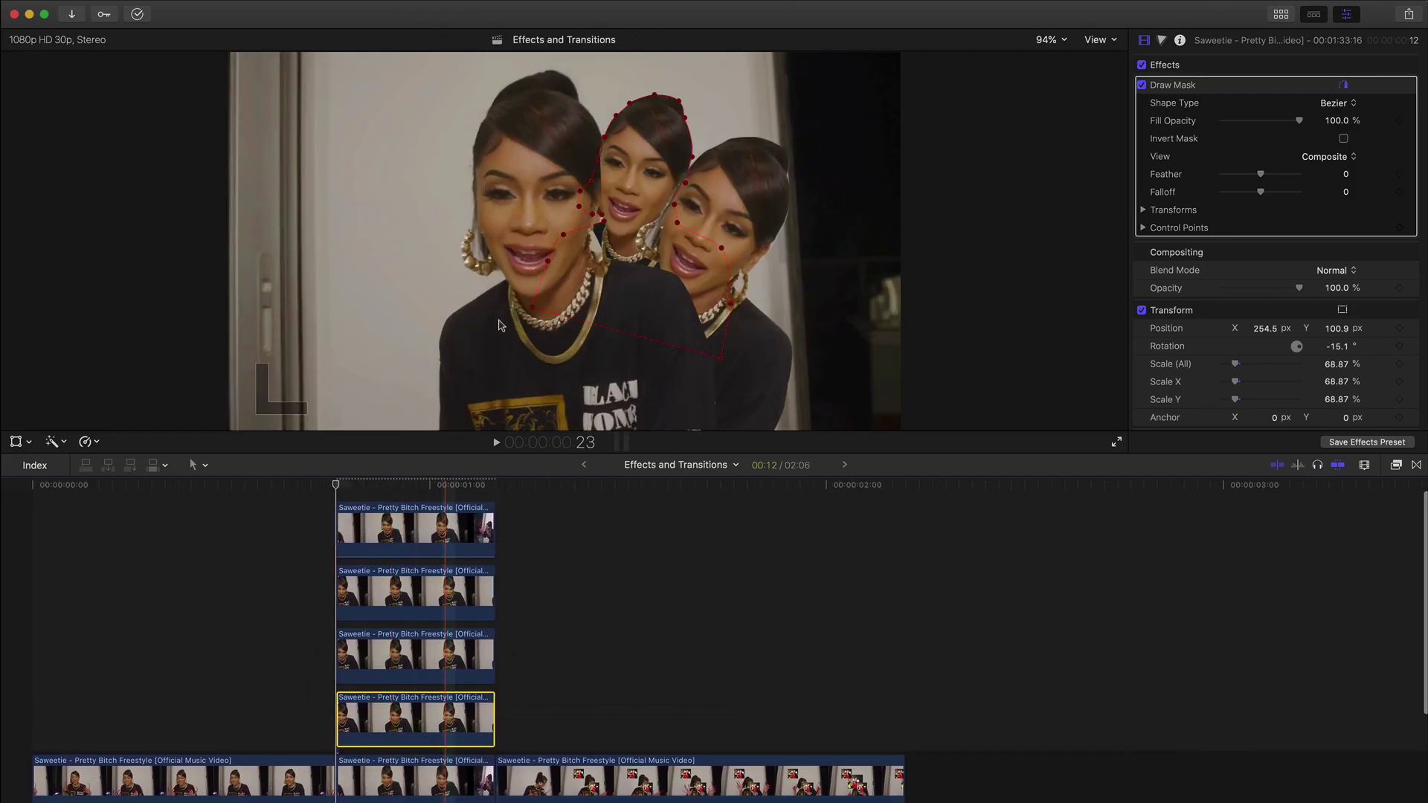
Transform the lowest freeze-frame clone to X -310.6, Y 87.7 px with a rotation of 17.8°.
{"action": "left_click", "coordinate": [16, 441]}
{"action": "left_click_drag", "start_coordinate": [695, 200], "coordinate": [509, 185]}
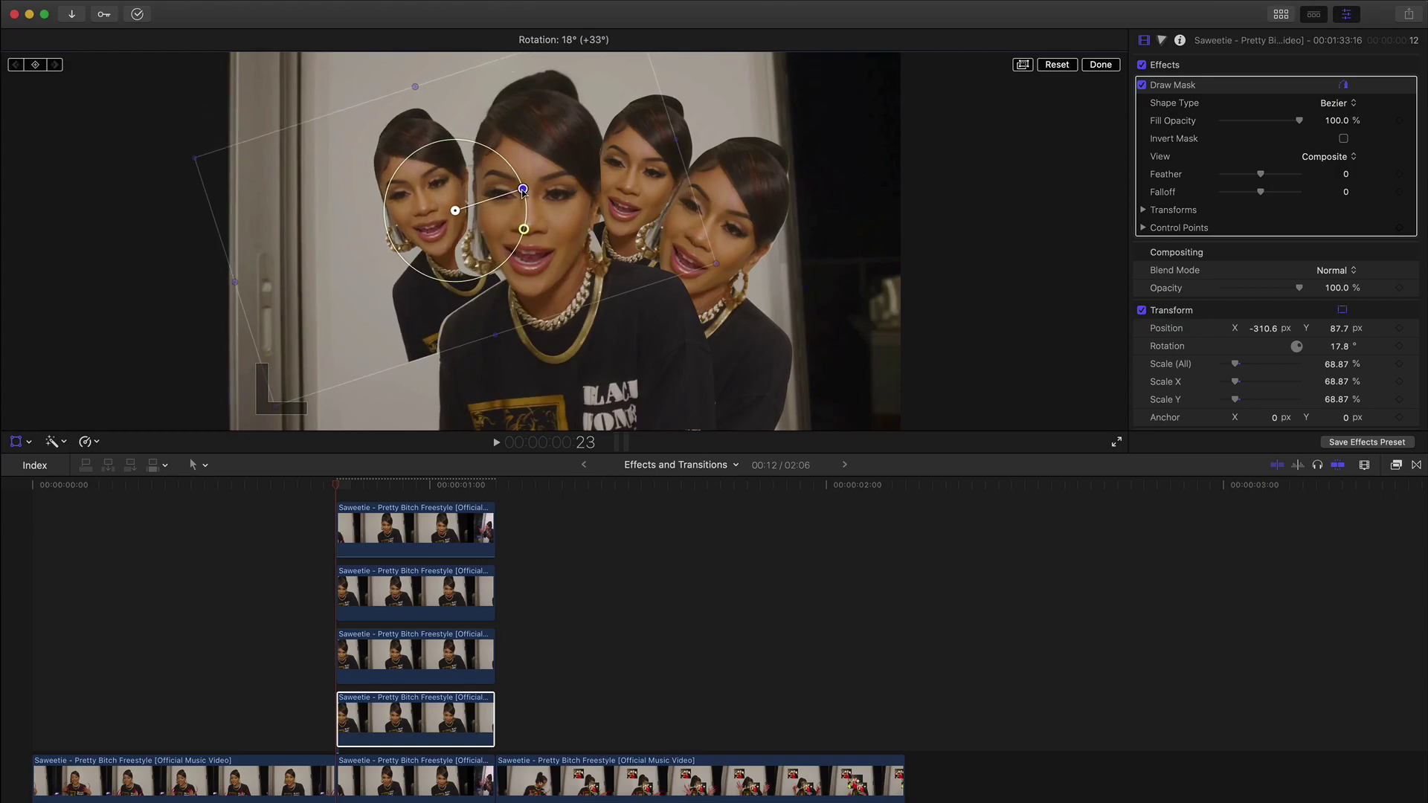
{"action": "left_click", "coordinate": [1100, 65]}
Duplicate the larger freeze-frame clone and transform the copy to X -392.5, Y -157.8 px with a rotation of 27.2°.
{"action": "left_click", "coordinate": [421, 592]}
{"action": "mouse_move", "coordinate": [421, 592]}
{"action": "left_mouse_down"}
{"action": "mouse_move", "coordinate": [423, 644]}
{"action": "mouse_move", "coordinate": [431, 581]}
{"action": "left_mouse_up"}
{"action": "left_click", "coordinate": [17, 442]}
{"action": "left_click_drag", "start_coordinate": [732, 287], "coordinate": [500, 295]}
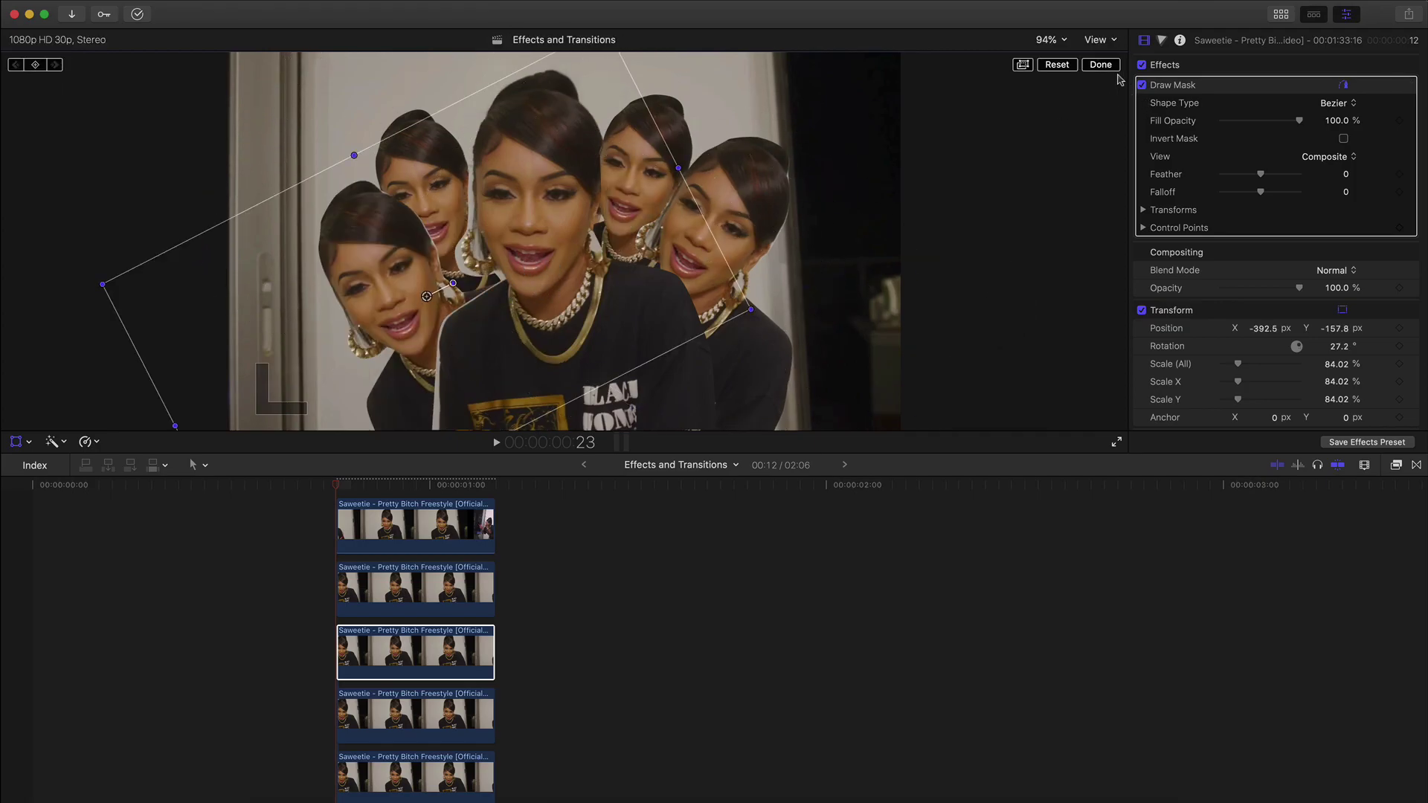
{"action": "left_click", "coordinate": [1100, 65]}
Combine the four freeze-frame clones into a compound clip named "composite 03".
{"action": "scroll", "coordinate": [567, 682], "scroll_direction": "down", "scroll_amount": 1}
{"action": "left_click_drag", "start_coordinate": [530, 685], "coordinate": [446, 573]}
{"action": "scroll", "coordinate": [446, 647], "scroll_direction": "up", "scroll_amount": 2}
{"action": "scroll", "coordinate": [406, 647], "scroll_direction": "down", "scroll_amount": 2}
{"action": "scroll", "coordinate": [406, 647], "scroll_direction": "up", "scroll_amount": 2}
{"action": "scroll", "coordinate": [407, 647], "scroll_direction": "down", "scroll_amount": 2}
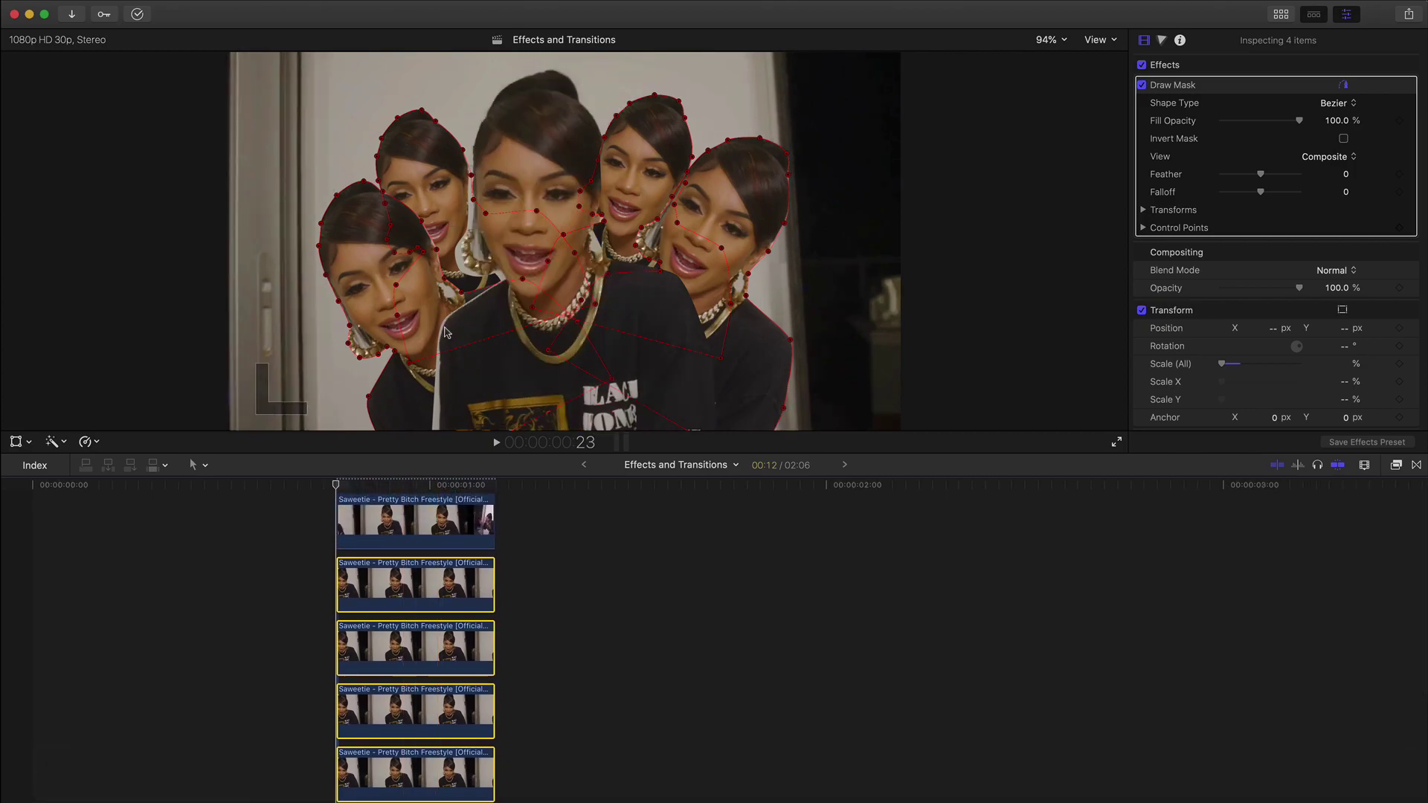
{"action": "right_click", "coordinate": [413, 600]}
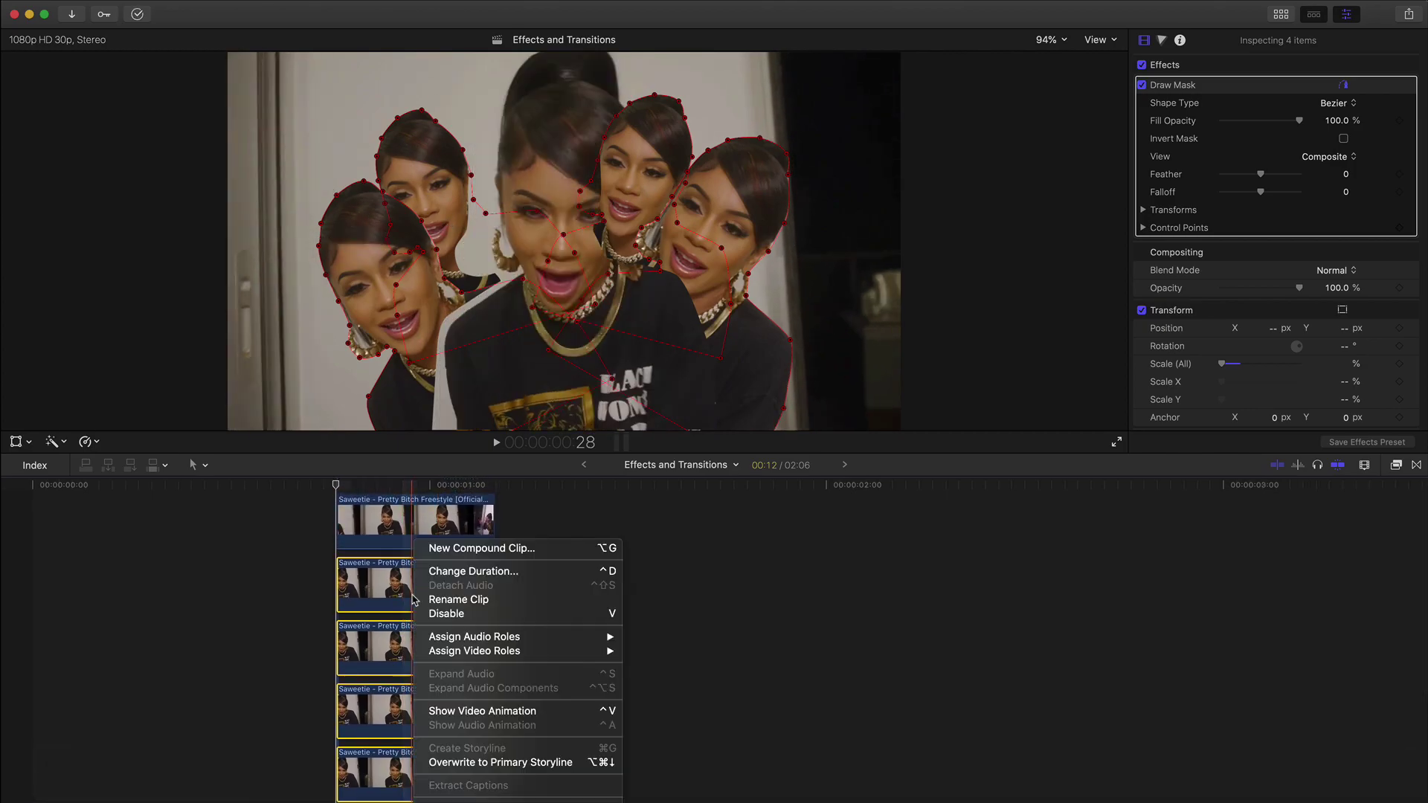
{"action": "left_click", "coordinate": [469, 550]}
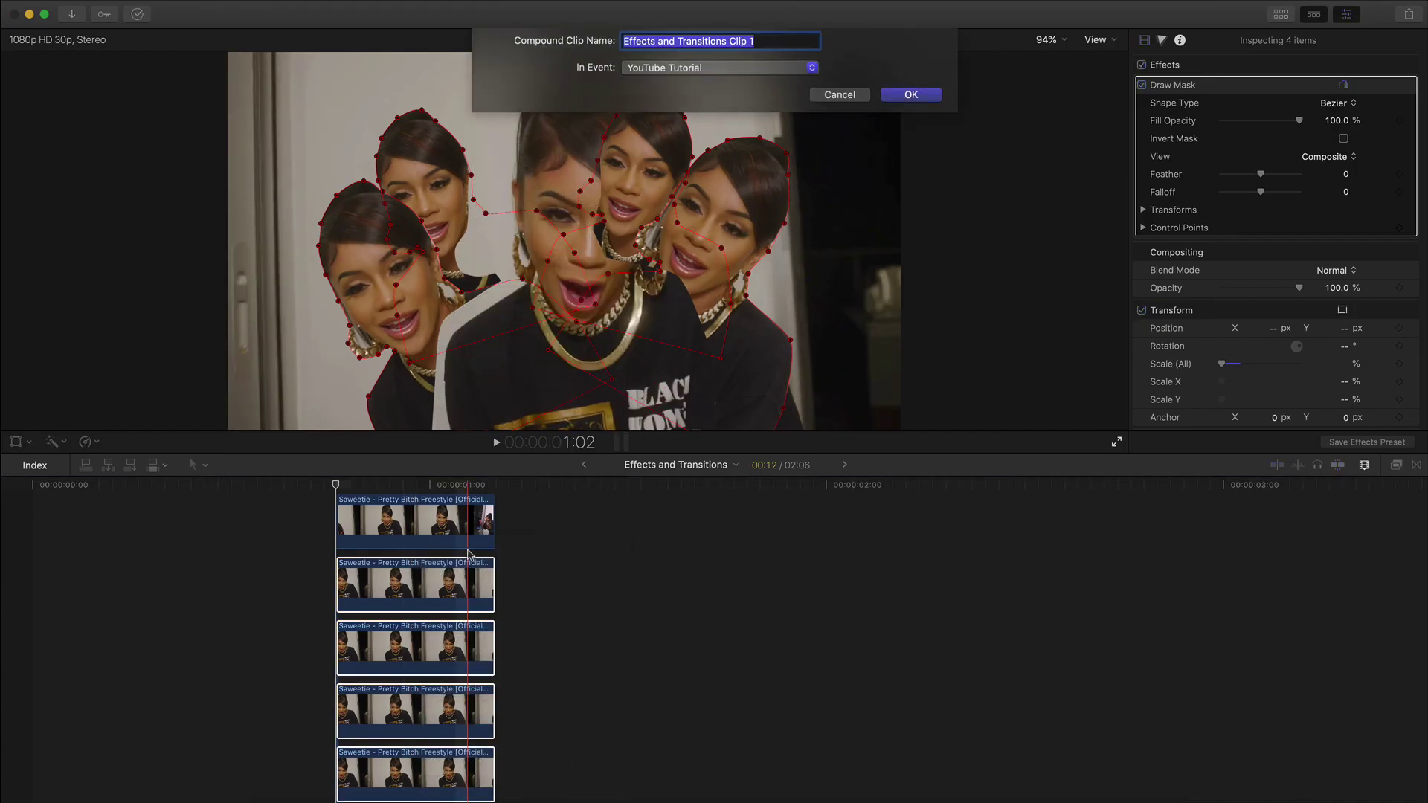
{"action": "type", "text": "composite 03"}
{"action": "key", "text": "Return"}
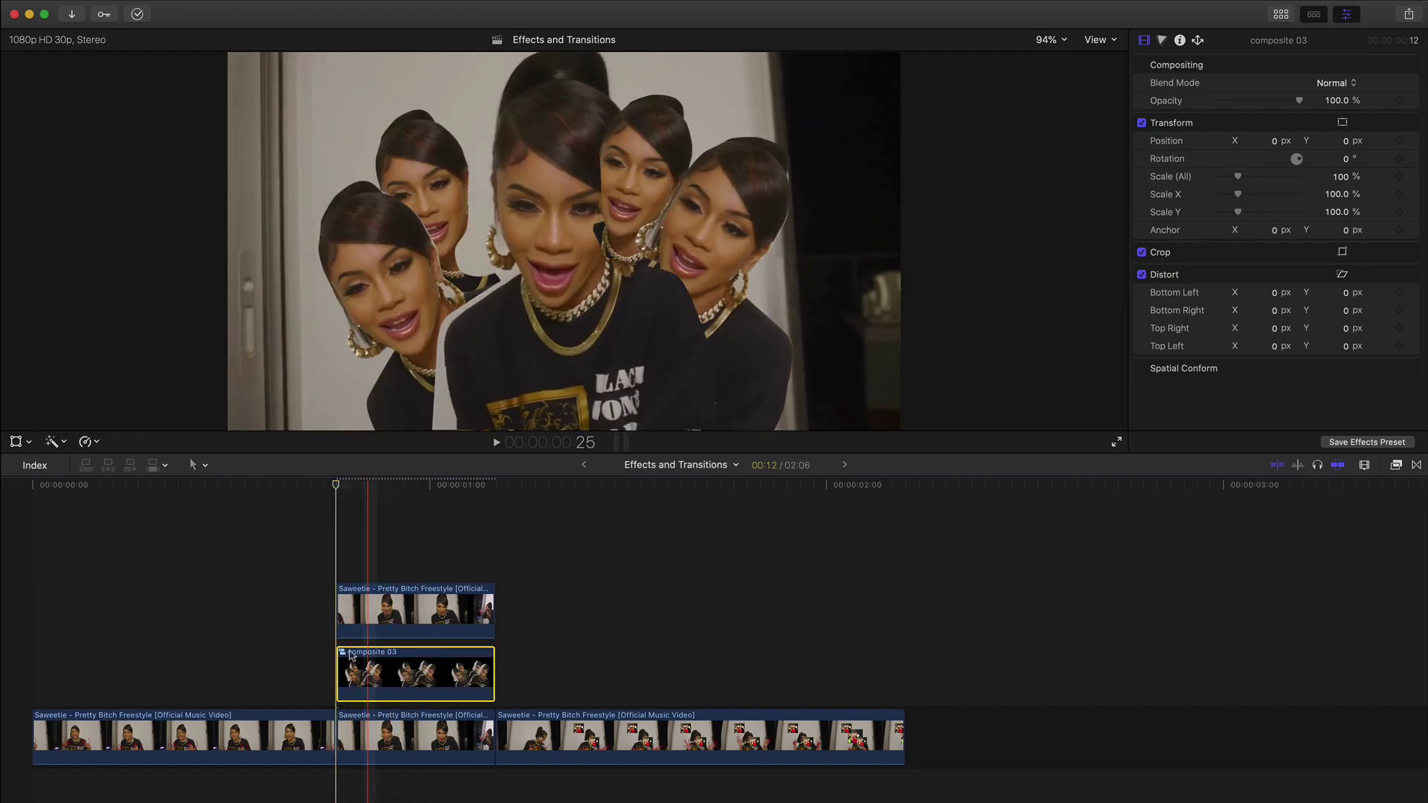
Shift the top clip's Draw Mask to X 43.8, Y -43.8 px at frame 23 and keyframe its position and control points.
{"action": "left_click", "coordinate": [349, 610]}
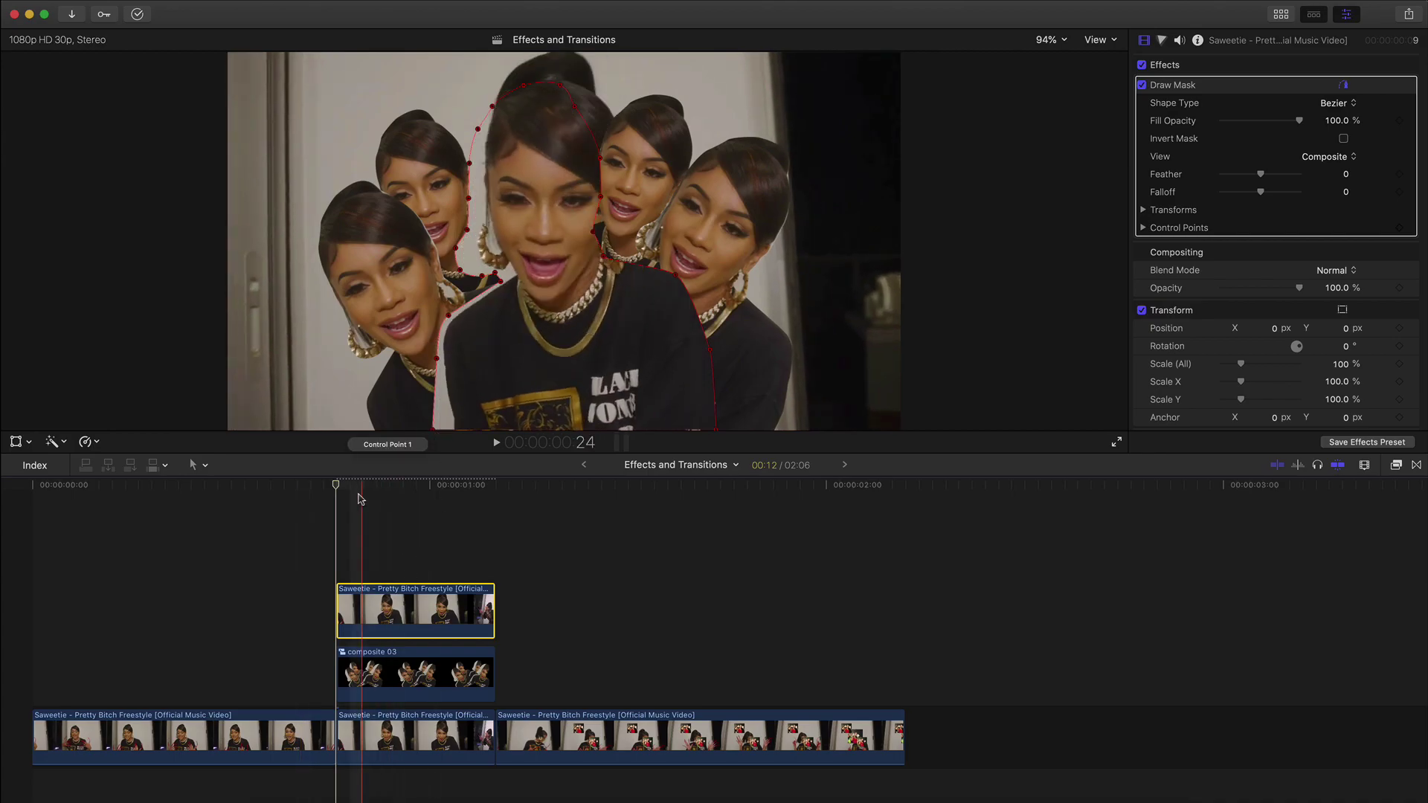
{"action": "left_click_drag", "start_coordinate": [565, 336], "coordinate": [570, 337]}
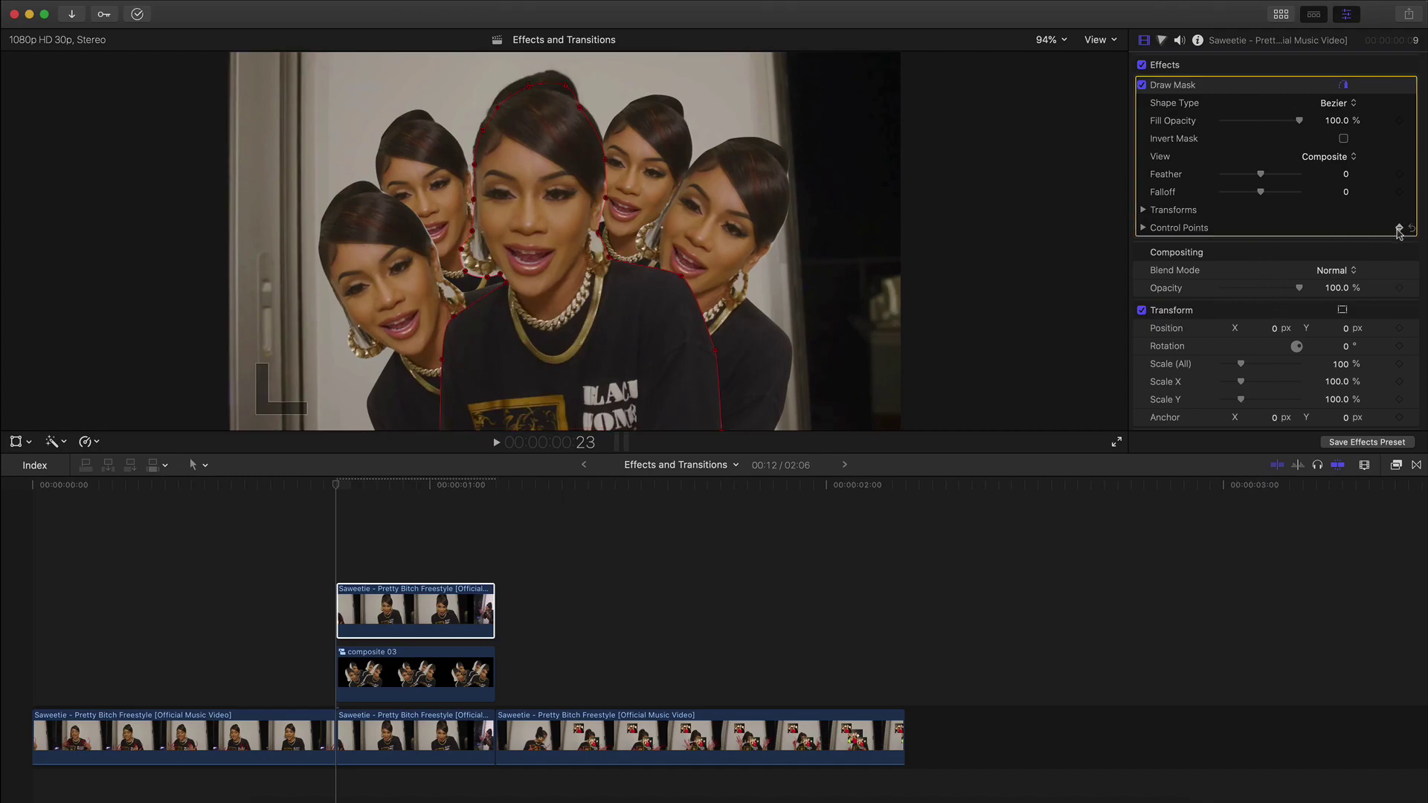
{"action": "left_click", "coordinate": [1143, 210]}
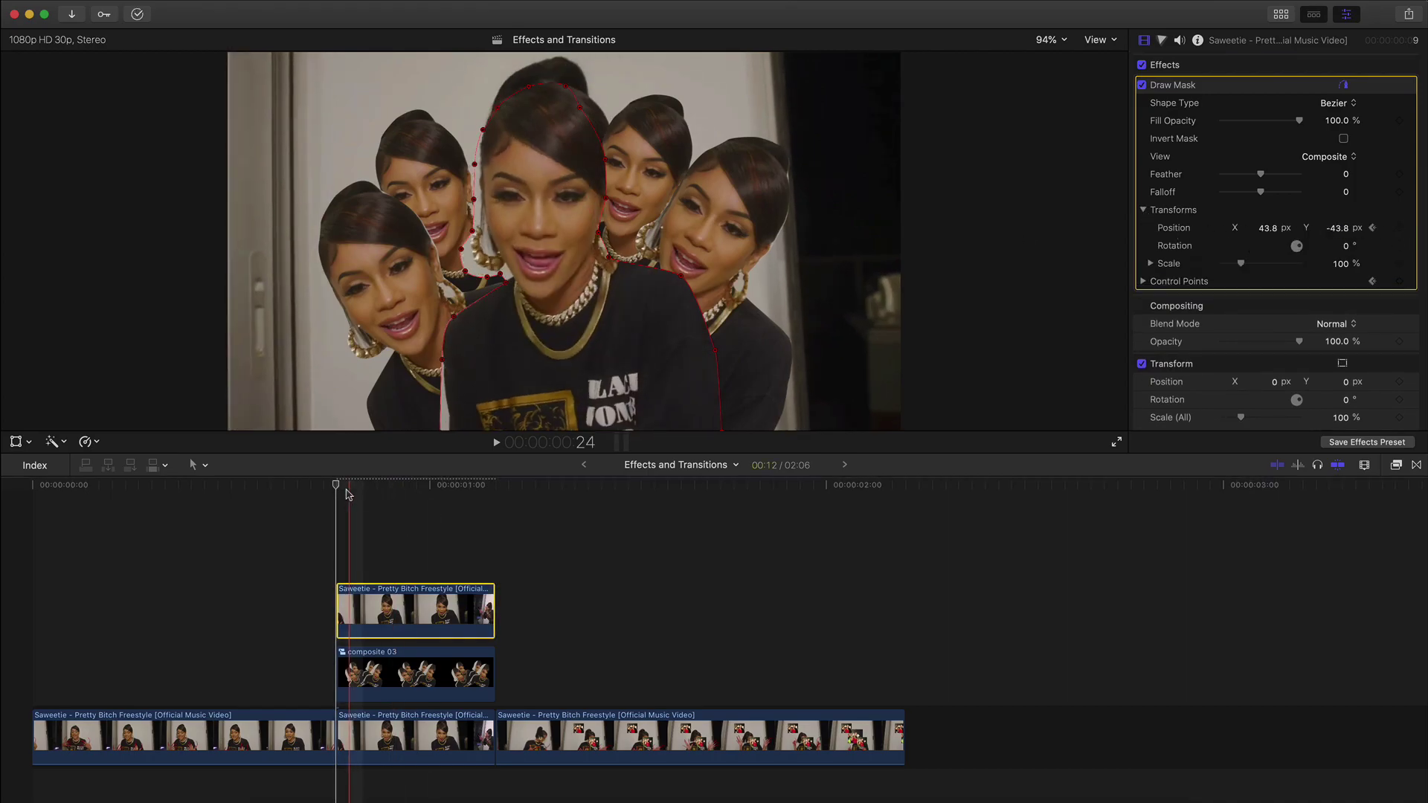
Enlarge the viewer to 150% and move the mask's shoulder control point inward to fit the woman's moving body.
{"action": "key", "text": "super+equal"}
{"action": "key", "text": "super+equal"}
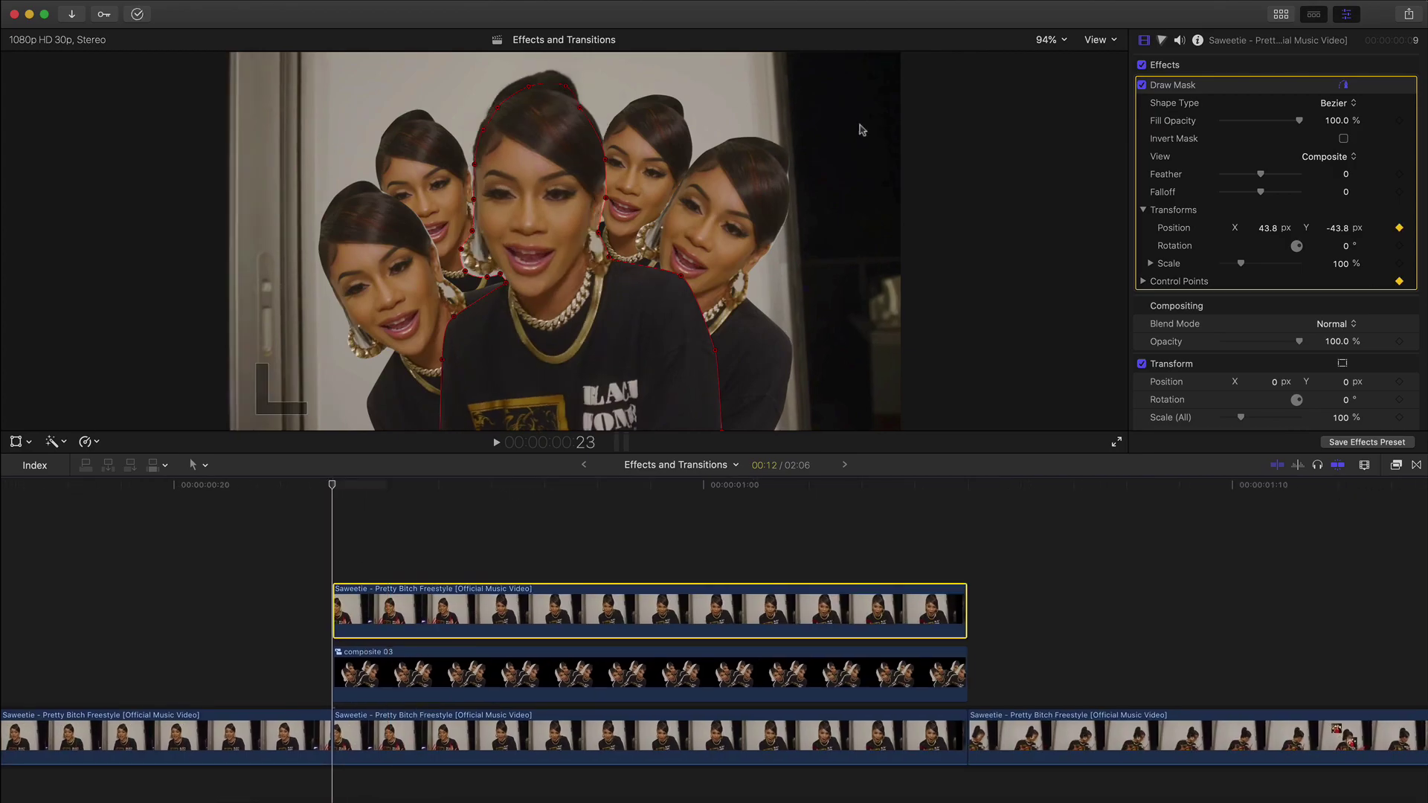
{"action": "left_click", "coordinate": [1053, 39]}
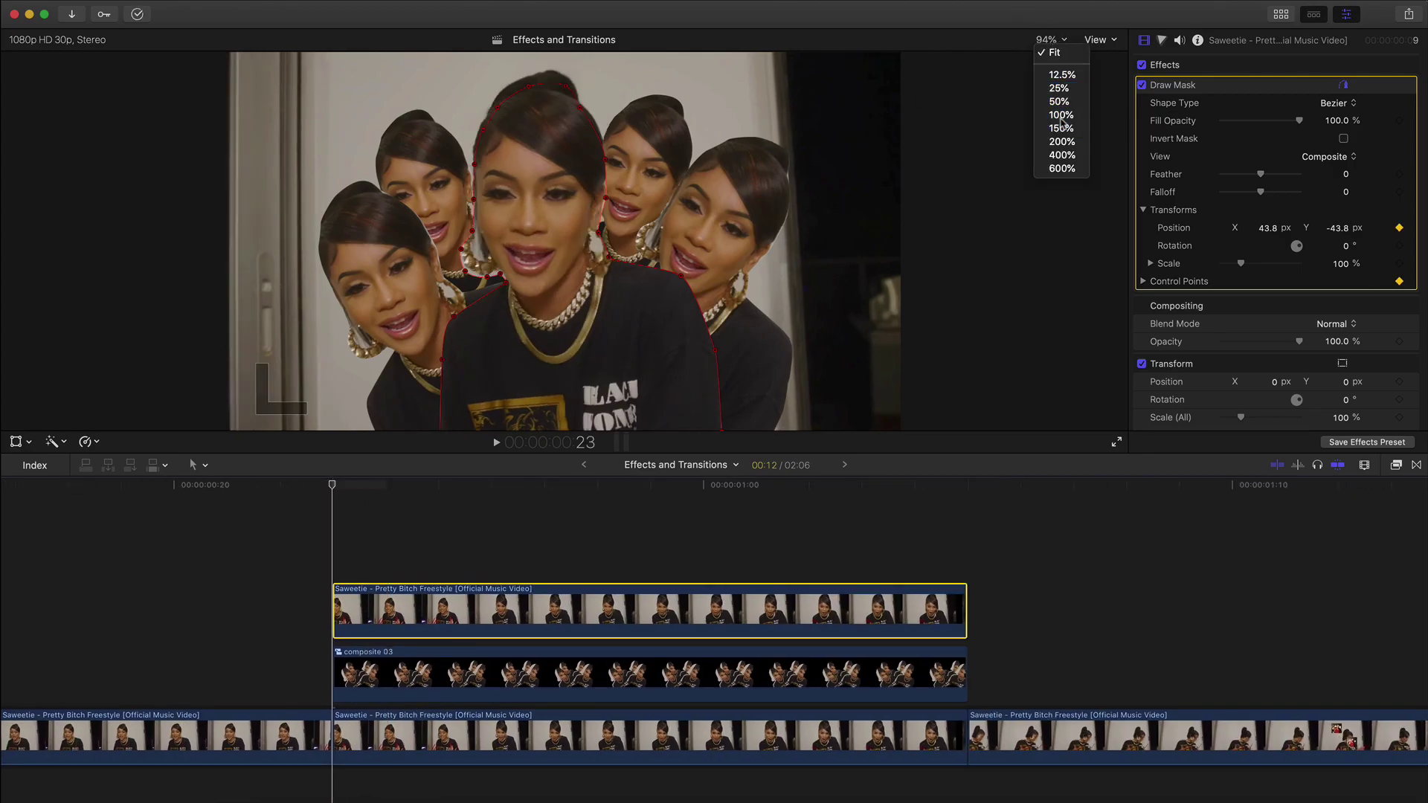
{"action": "left_click", "coordinate": [1059, 127]}
{"action": "left_click_drag", "start_coordinate": [1073, 243], "coordinate": [1073, 238]}
{"action": "key", "text": "Right"}
{"action": "key", "text": "Right"}
{"action": "key", "text": "Right"}
{"action": "key", "text": "Right"}
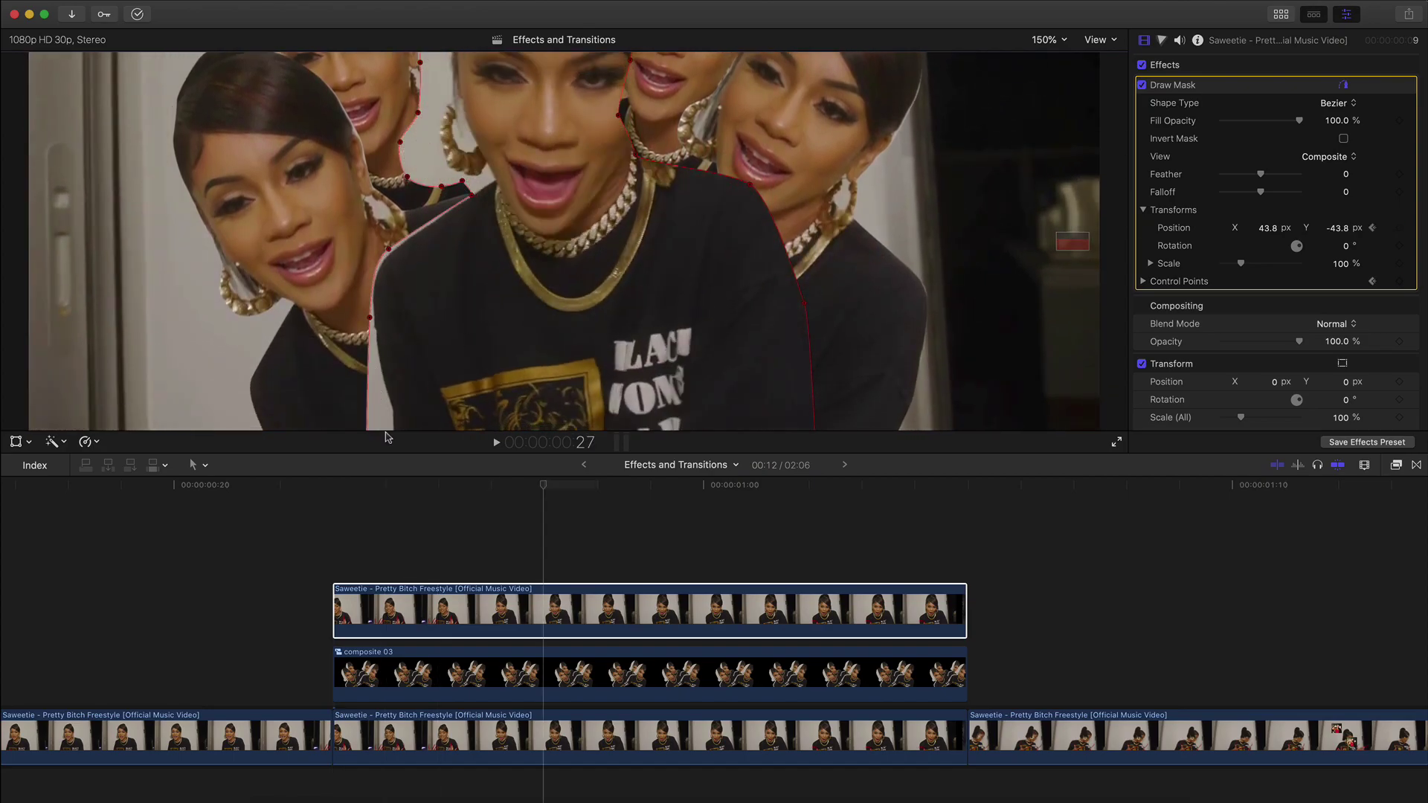
{"action": "key", "text": "Left"}
{"action": "key", "text": "Left"}
{"action": "key", "text": "Left"}
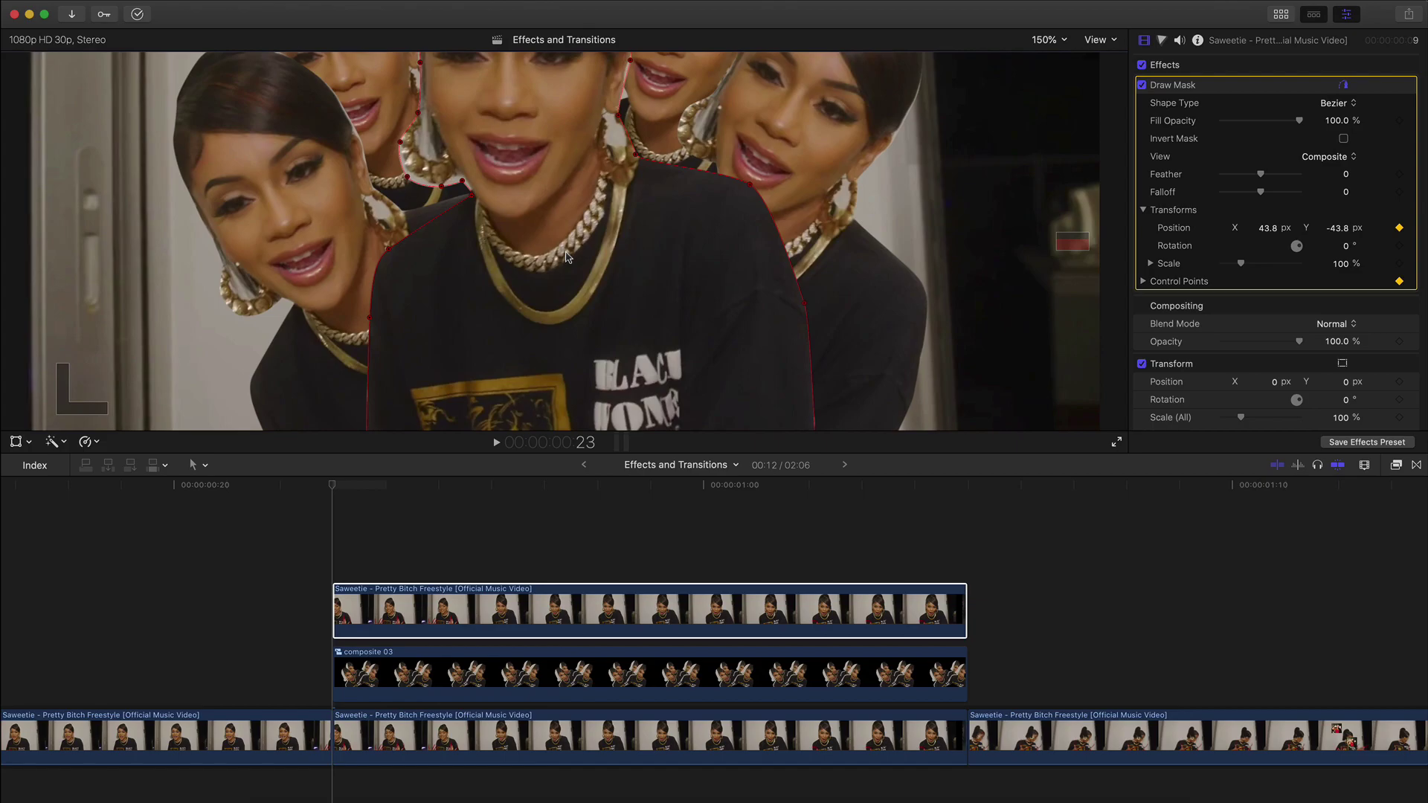
{"action": "left_click_drag", "start_coordinate": [370, 318], "coordinate": [377, 315]}
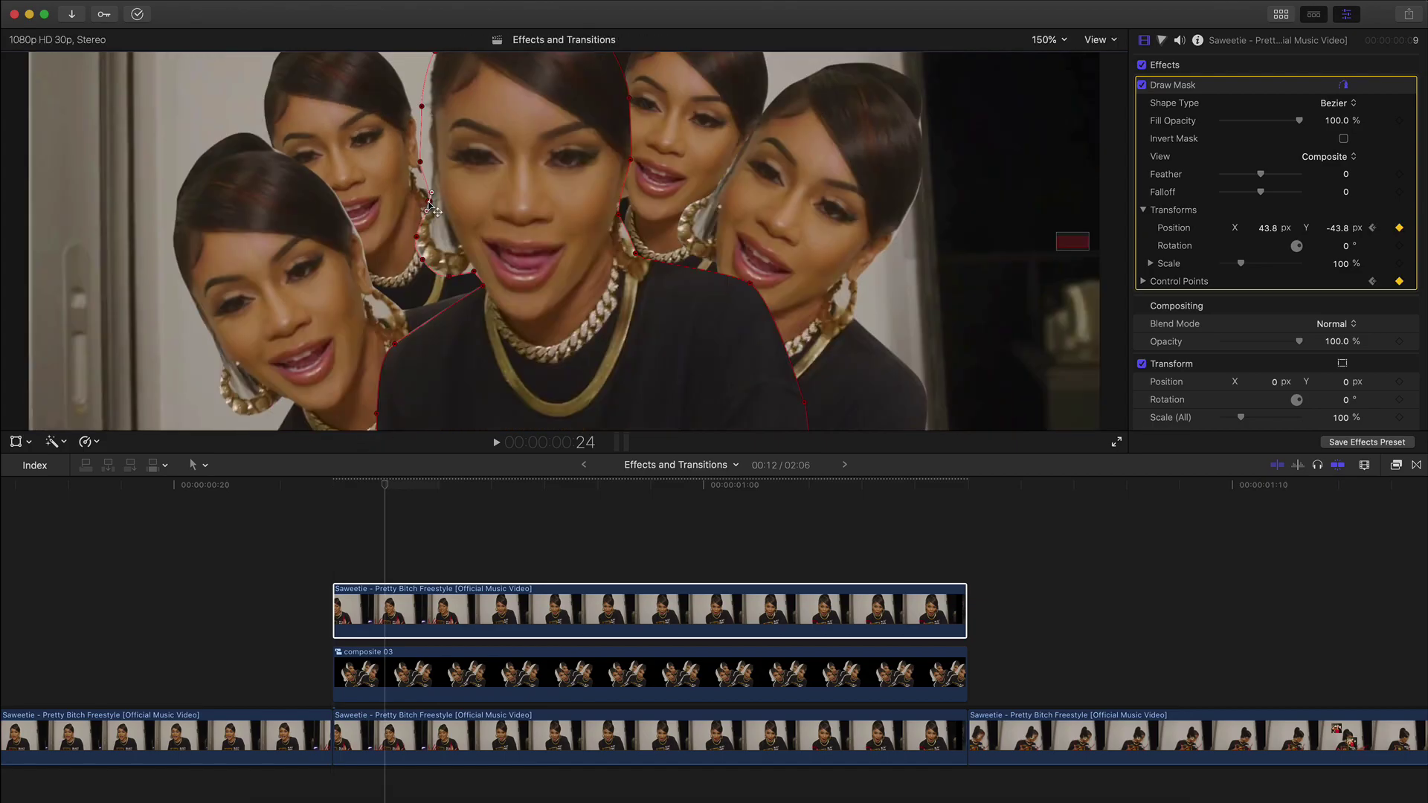
Reshape the mask at frame 24 by moving the control points along the woman's face, hair and neck.
{"action": "left_click_drag", "start_coordinate": [419, 162], "coordinate": [429, 155]}
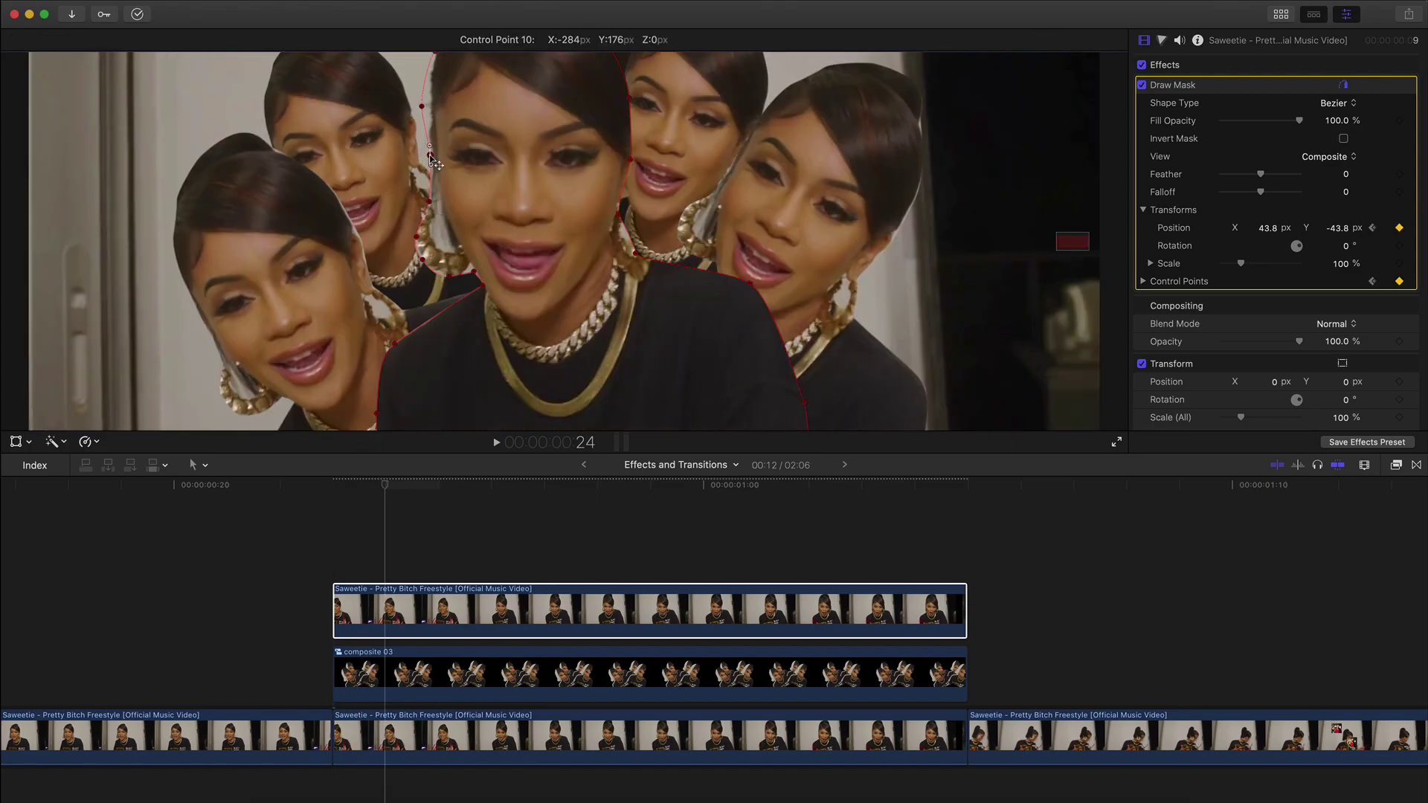
{"action": "left_click_drag", "start_coordinate": [1063, 237], "coordinate": [1062, 229]}
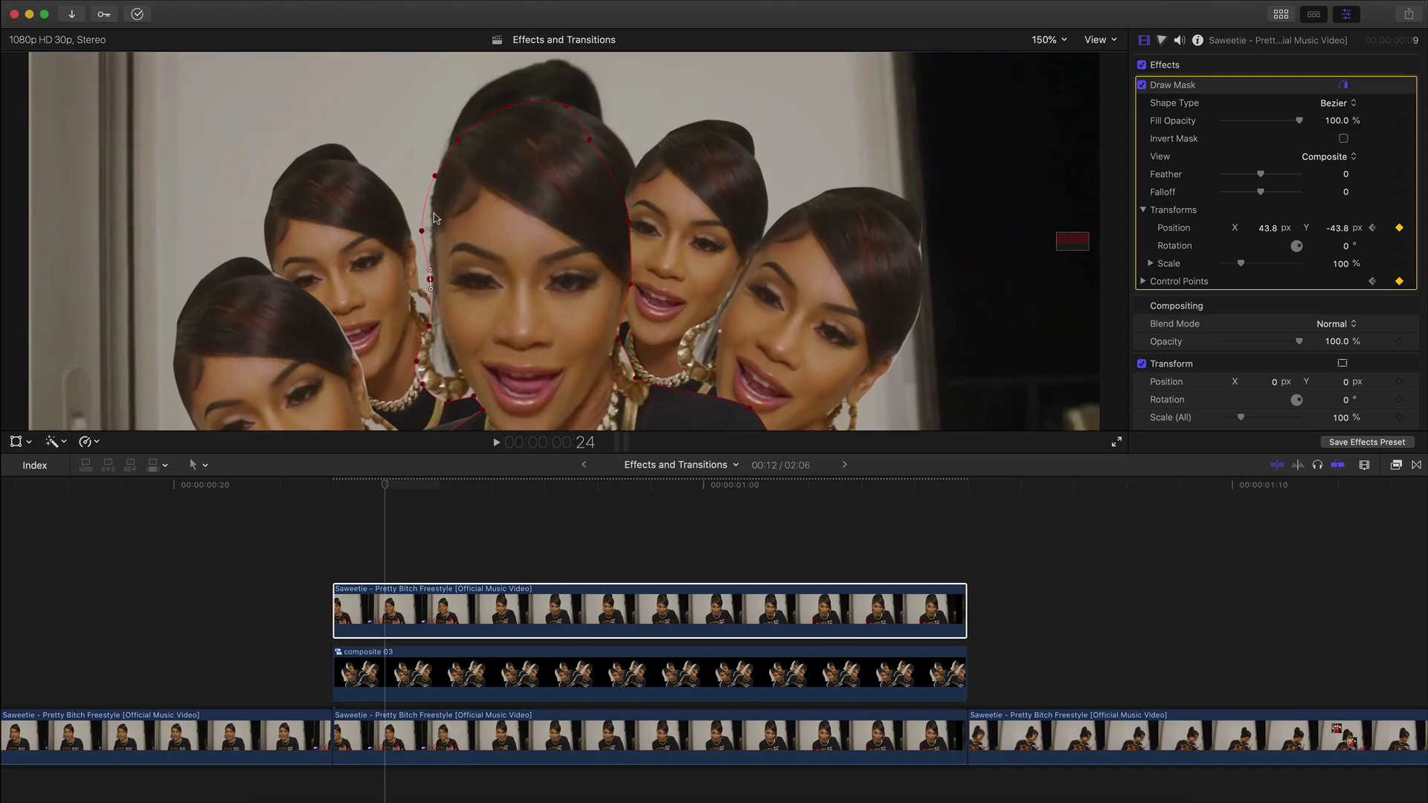
{"action": "left_click_drag", "start_coordinate": [422, 230], "coordinate": [431, 226]}
{"action": "left_click_drag", "start_coordinate": [629, 222], "coordinate": [641, 222]}
{"action": "left_click_drag", "start_coordinate": [1063, 241], "coordinate": [1063, 249]}
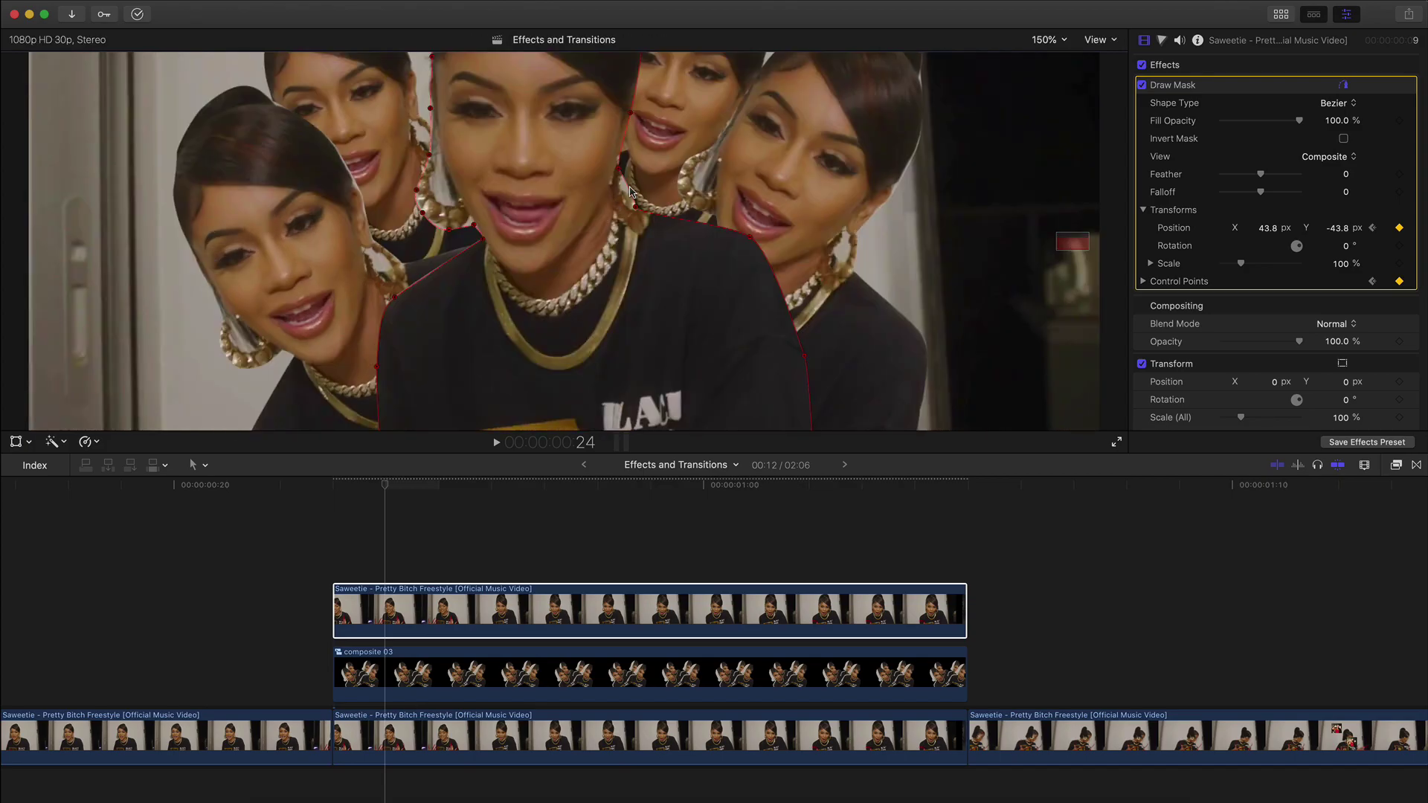
{"action": "left_click", "coordinate": [629, 200]}
Adjust the mask's control points around the woman's neck and shoulder for frame 25.
{"action": "key", "text": "Right"}
{"action": "left_click_drag", "start_coordinate": [1065, 246], "coordinate": [1065, 237]}
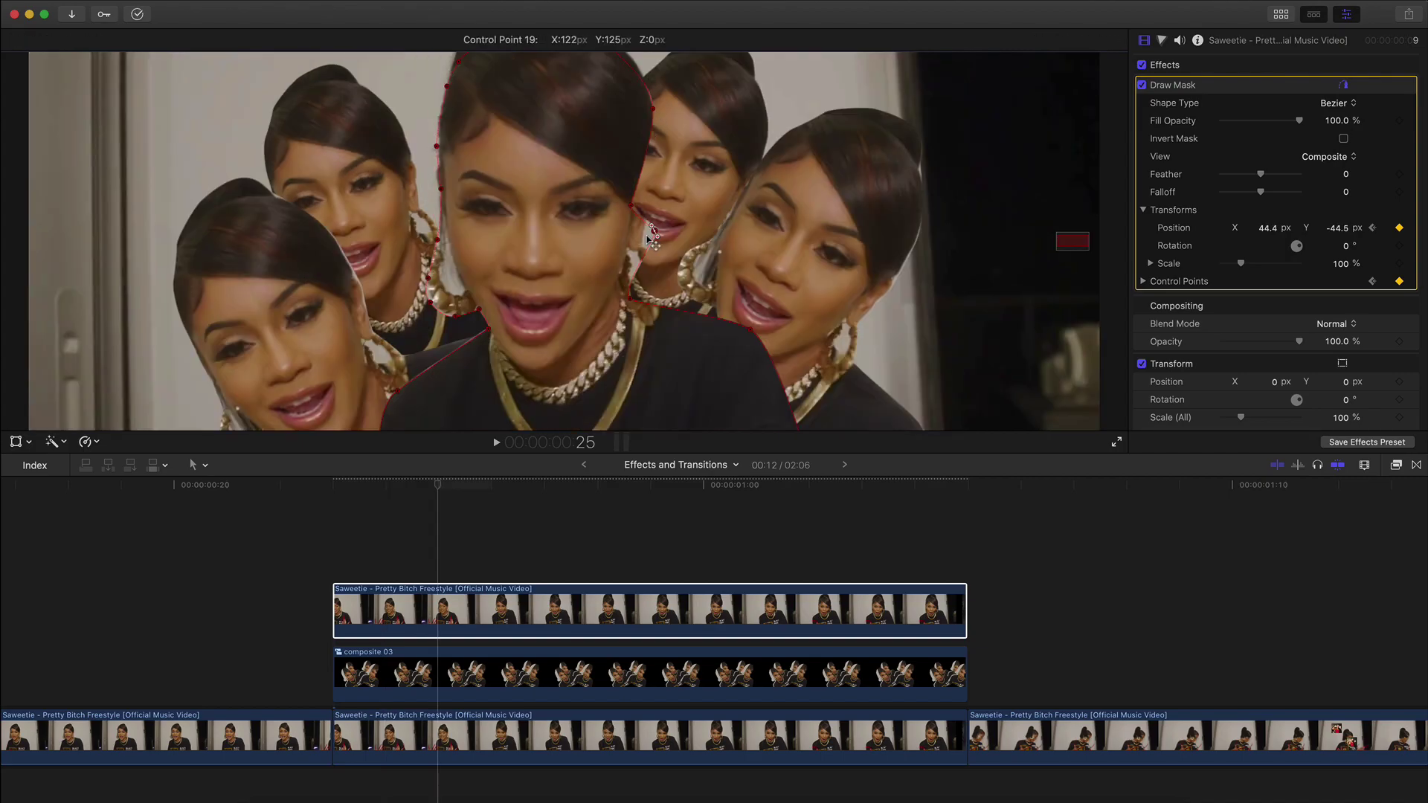
{"action": "left_click_drag", "start_coordinate": [628, 252], "coordinate": [638, 253]}
{"action": "left_click_drag", "start_coordinate": [1065, 237], "coordinate": [1065, 245]}
{"action": "key", "text": "Left"}
{"action": "left_click_drag", "start_coordinate": [804, 301], "coordinate": [829, 299]}
{"action": "key", "text": "Right"}
{"action": "key", "text": "Right"}
{"action": "key", "text": "Right"}
{"action": "key", "text": "Right"}
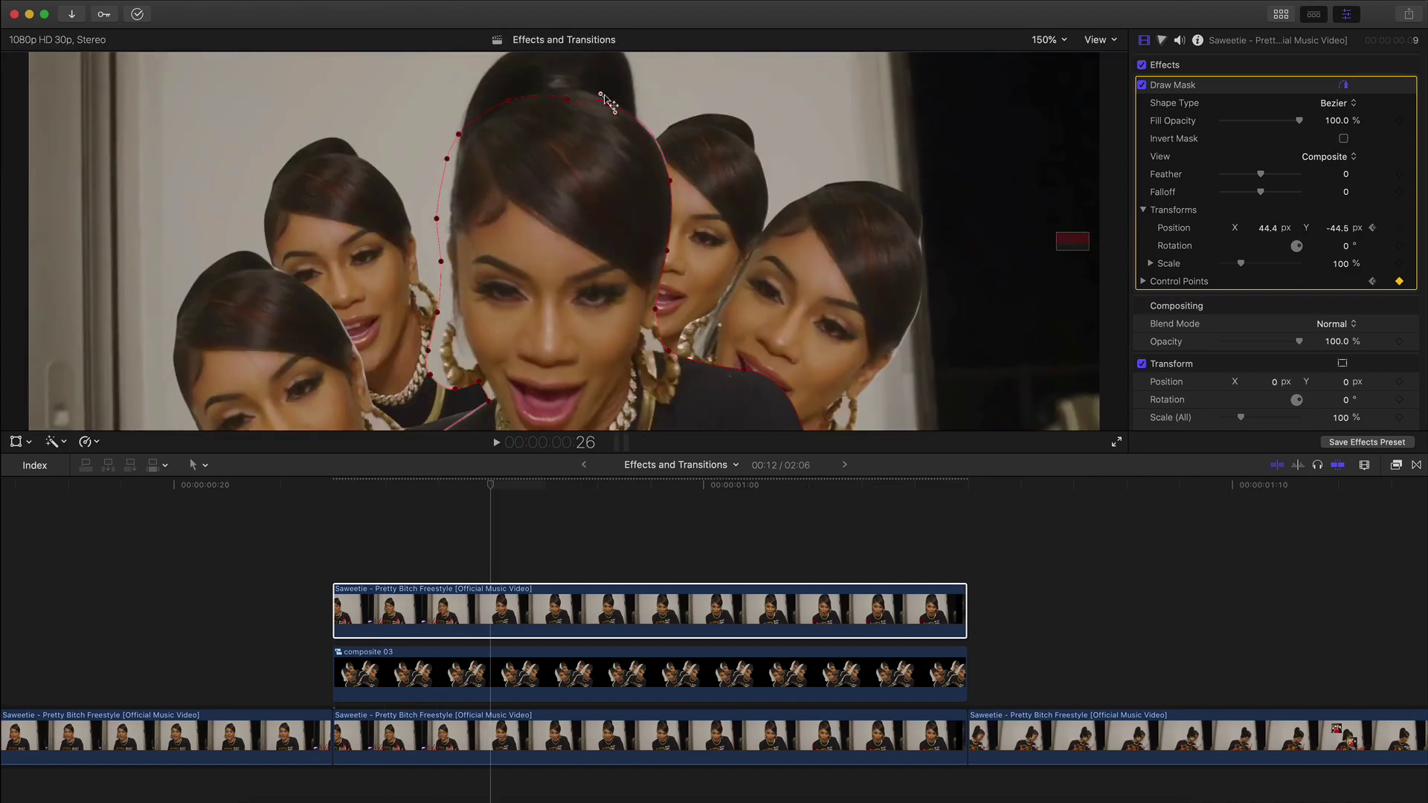
Continue reshaping the mask's control points frame by frame up to 1:02 to follow the woman's head.
{"action": "key", "text": "super+minus"}
{"action": "key", "text": "Right"}
{"action": "key", "text": "Right"}
{"action": "left_click_drag", "start_coordinate": [688, 263], "coordinate": [702, 271]}
{"action": "key", "text": "Right"}
{"action": "key", "text": "Right"}
{"action": "key", "text": "Right"}
{"action": "key", "text": "Left"}
{"action": "key", "text": "Left"}
{"action": "key", "text": "Left"}
{"action": "key", "text": "Left"}
{"action": "key", "text": "Right"}
{"action": "key", "text": "Right"}
{"action": "key", "text": "Right"}
{"action": "key", "text": "Right"}
{"action": "key", "text": "Right"}
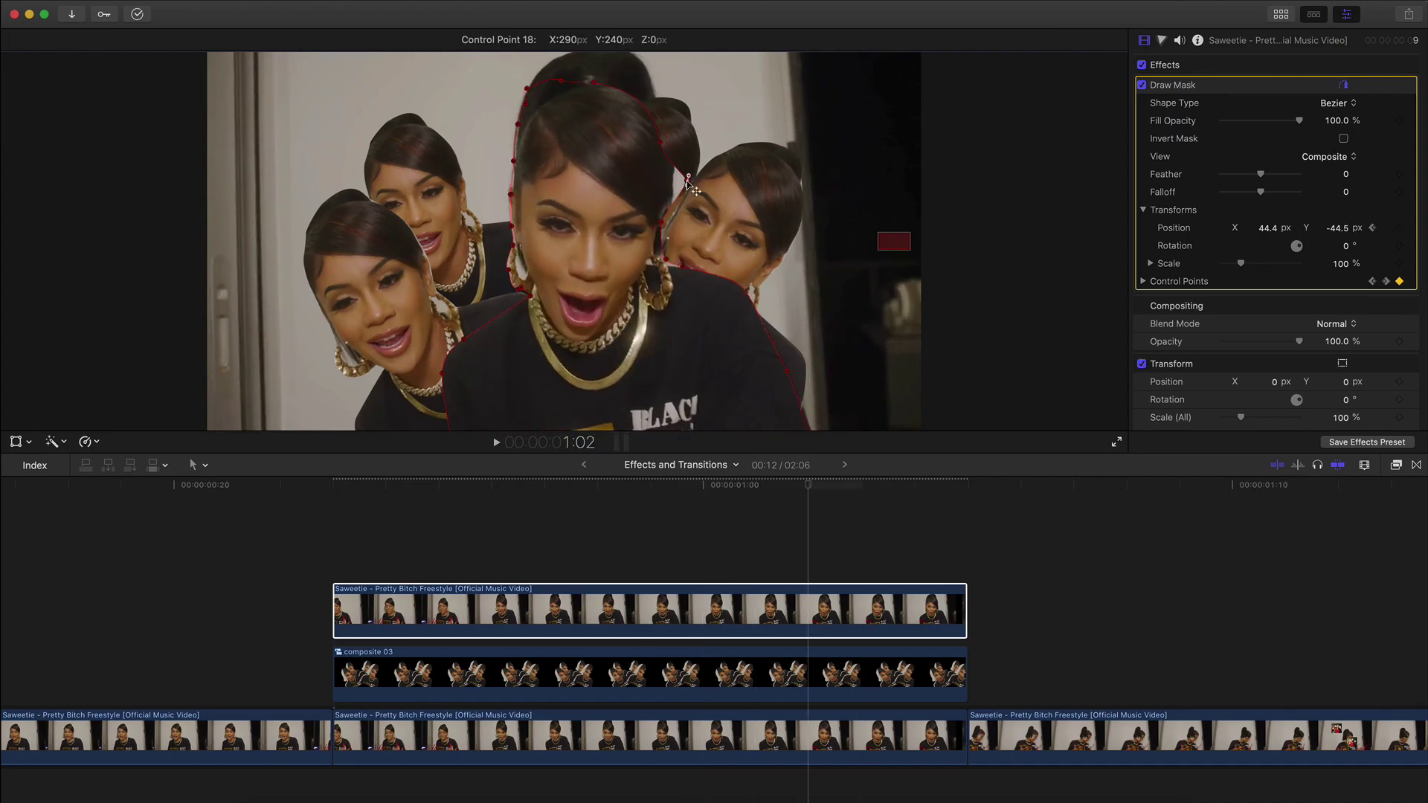
Step back and forth through the masked clip to check the mask's fit around the woman on each frame.
{"action": "key", "text": "alt+semicolon"}
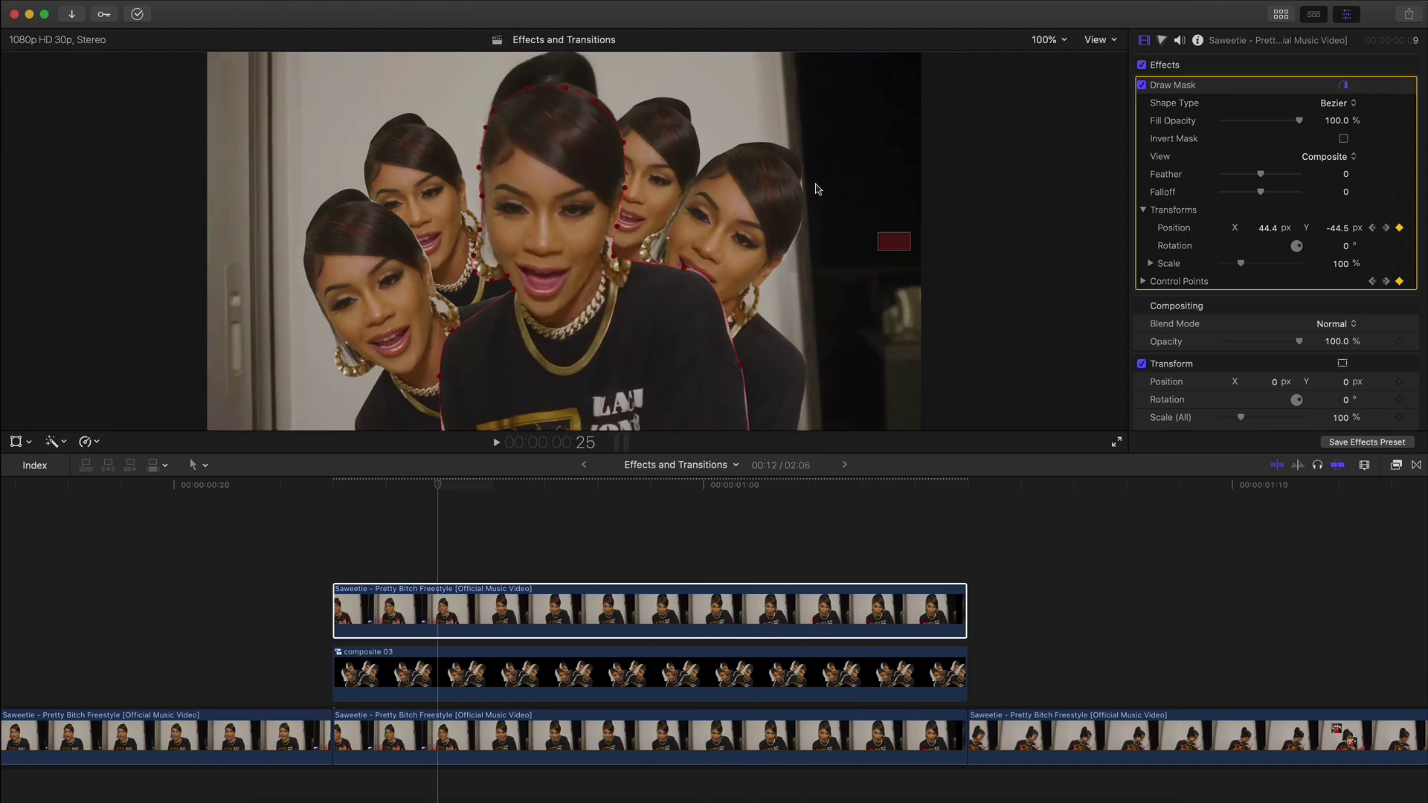
{"action": "key", "text": "Right"}
{"action": "key", "text": "Right"}
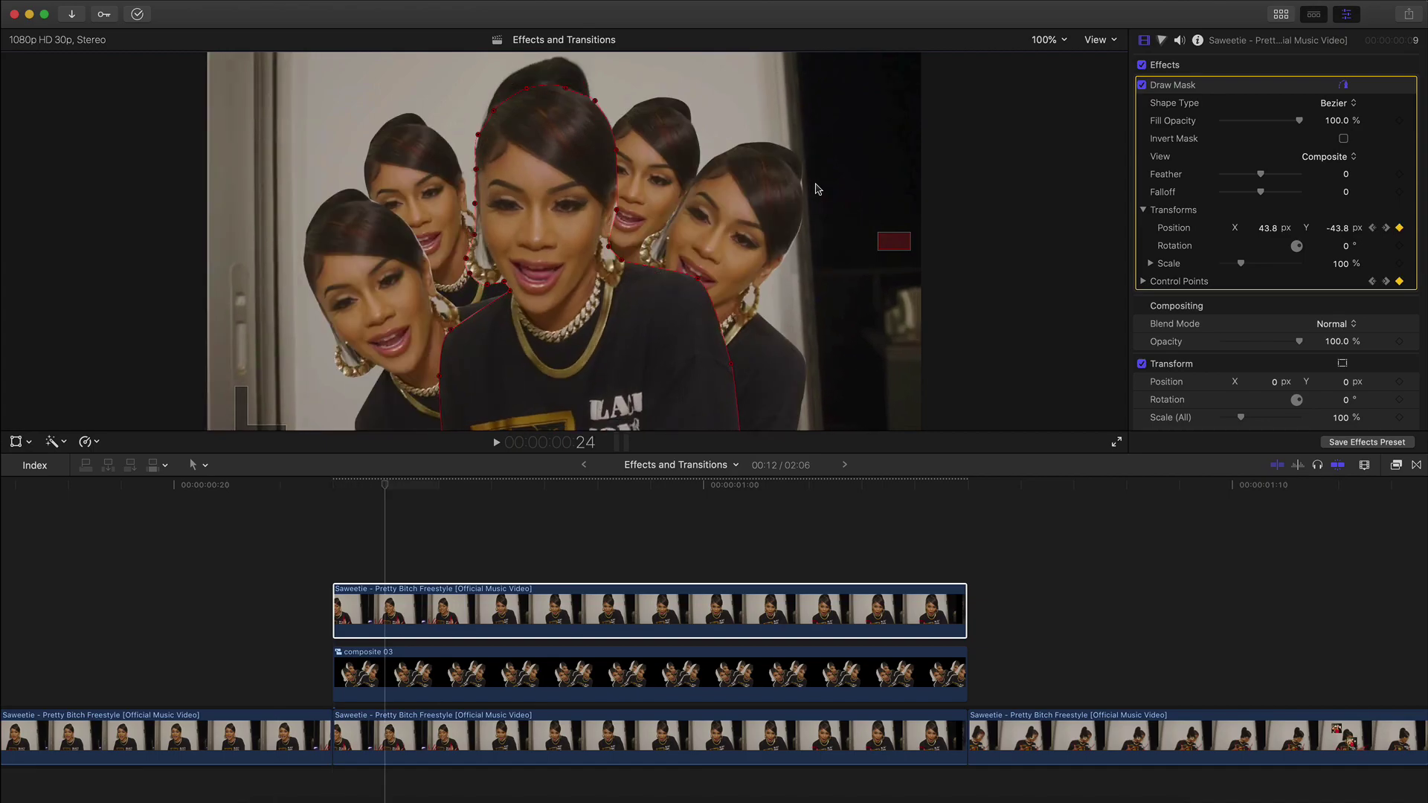
{"action": "key", "text": "Right"}
{"action": "key", "text": "Right"}
{"action": "key", "text": "Right"}
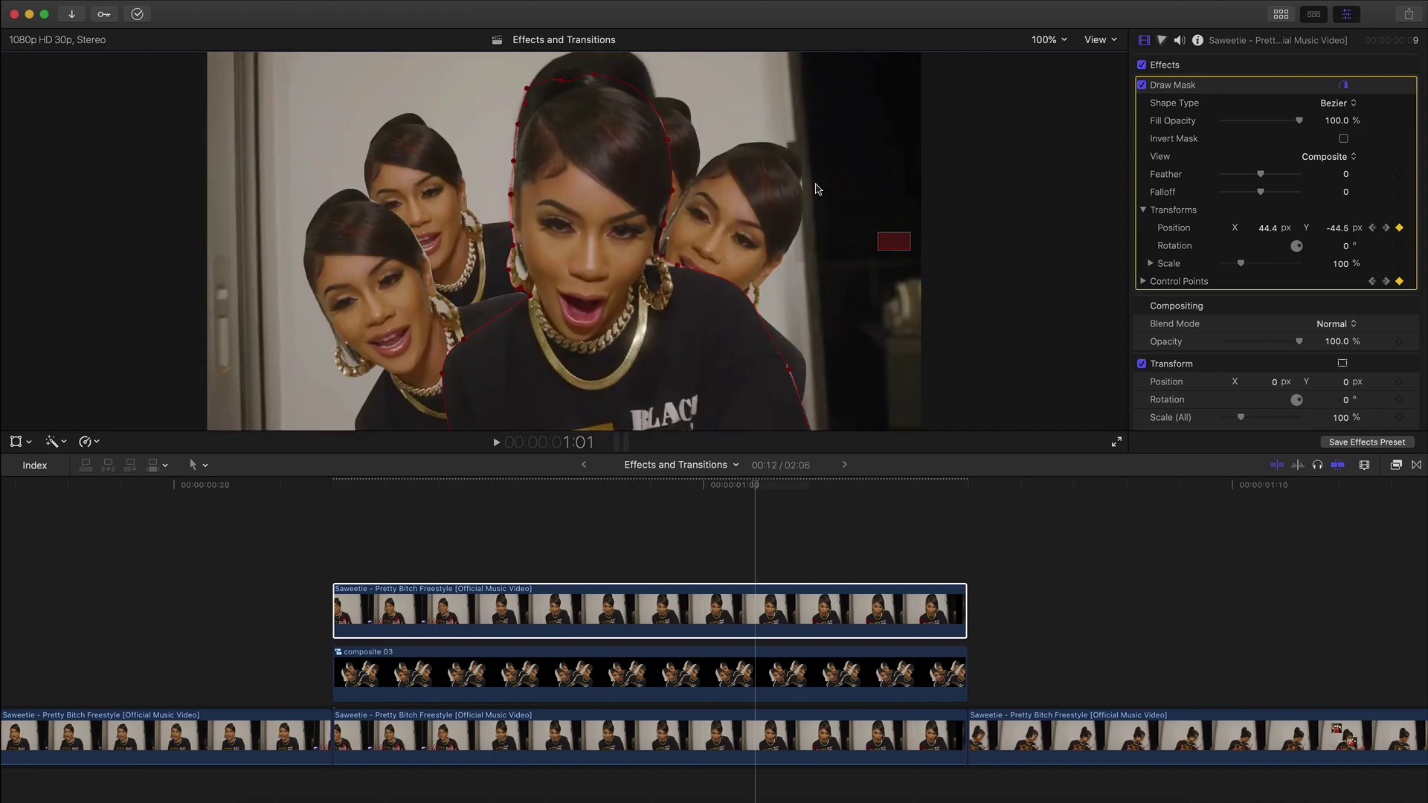
{"action": "key", "text": "Left"}
{"action": "key", "text": "Left"}
{"action": "key", "text": "Left"}
{"action": "key", "text": "Left"}
{"action": "key", "text": "Left"}
{"action": "key", "text": "Left"}
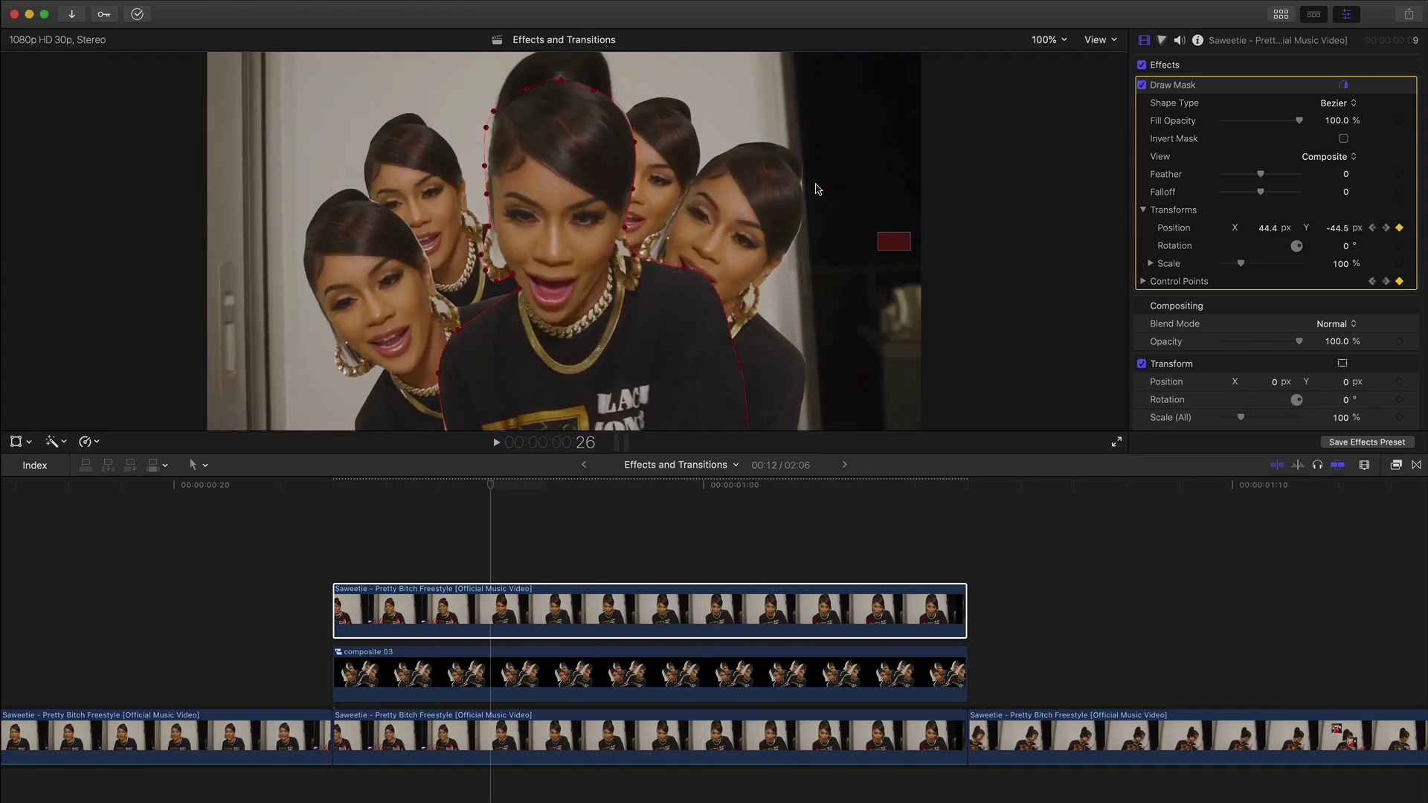
{"action": "key", "text": "Right"}
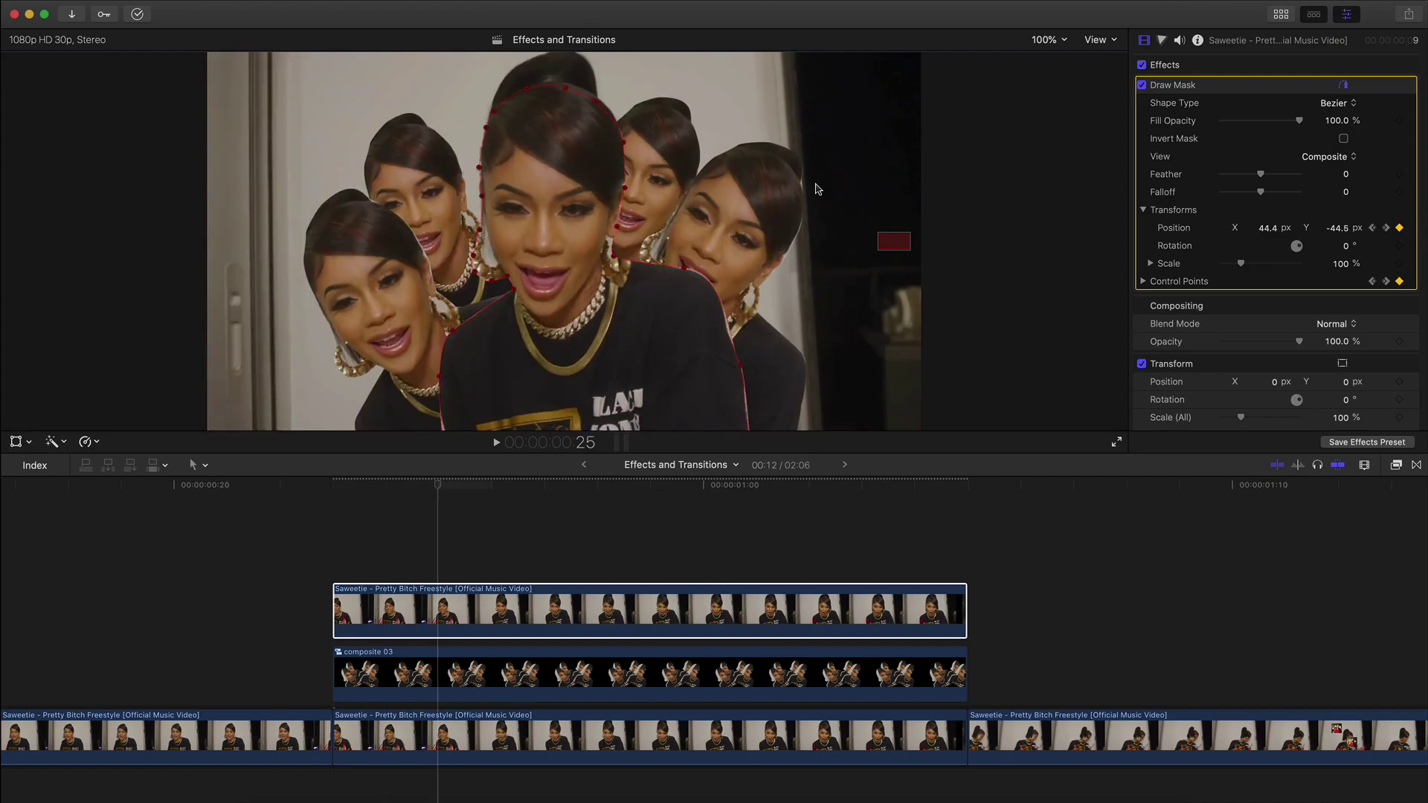
{"action": "key", "text": "Right"}
{"action": "key", "text": "Right"}
{"action": "key", "text": "Right"}
{"action": "key", "text": "Right"}
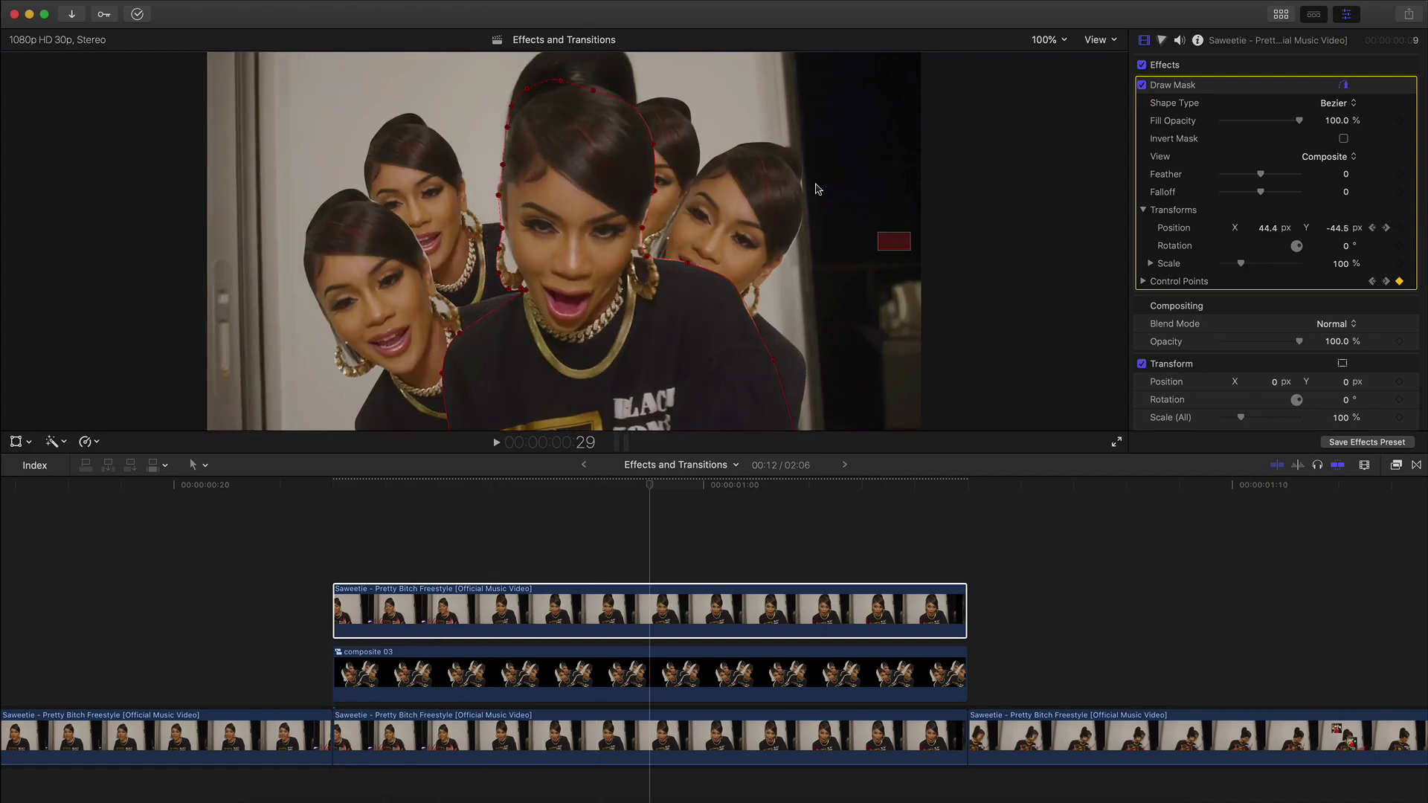
{"action": "key", "text": "Right"}
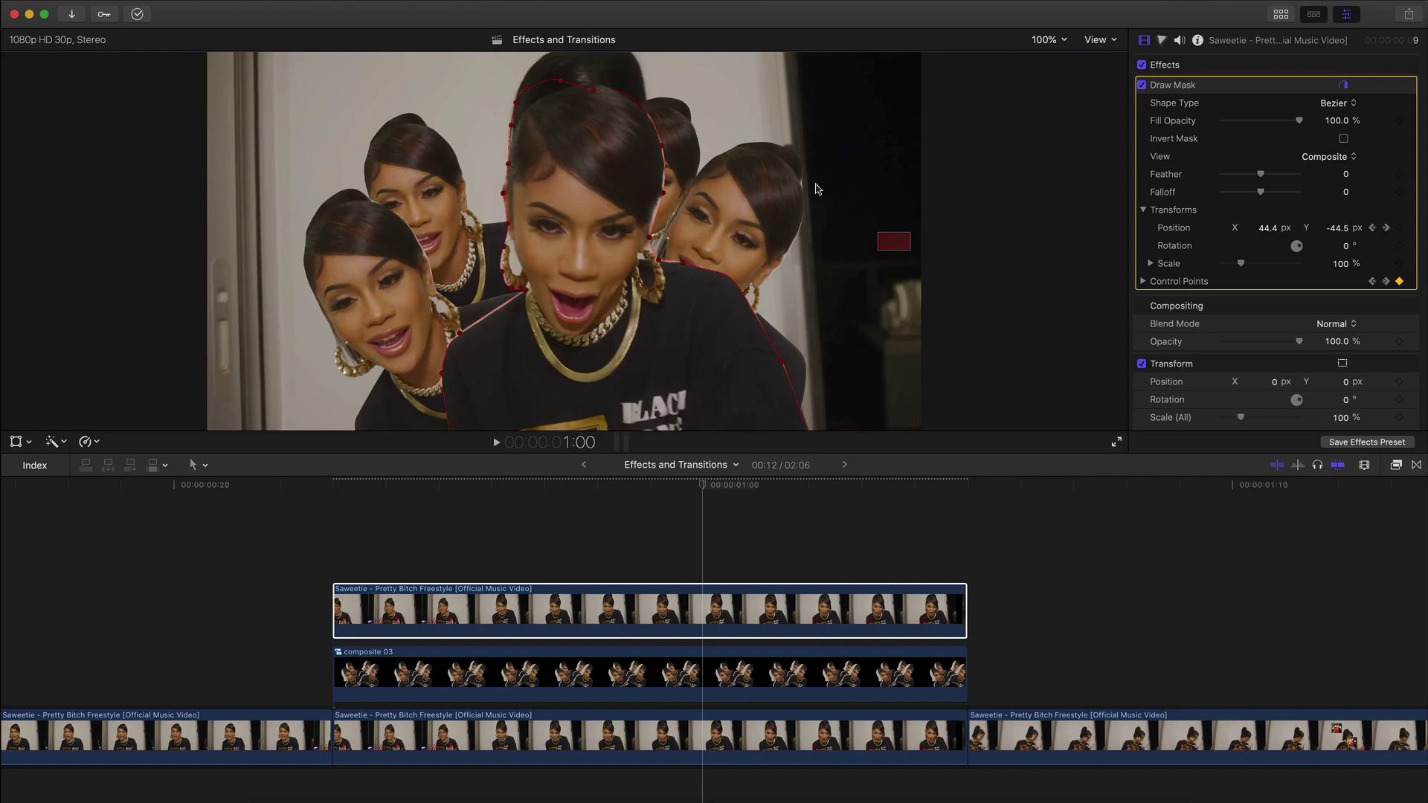
{"action": "key", "text": "Right"}
{"action": "key", "text": "Right"}
{"action": "key", "text": "Right"}
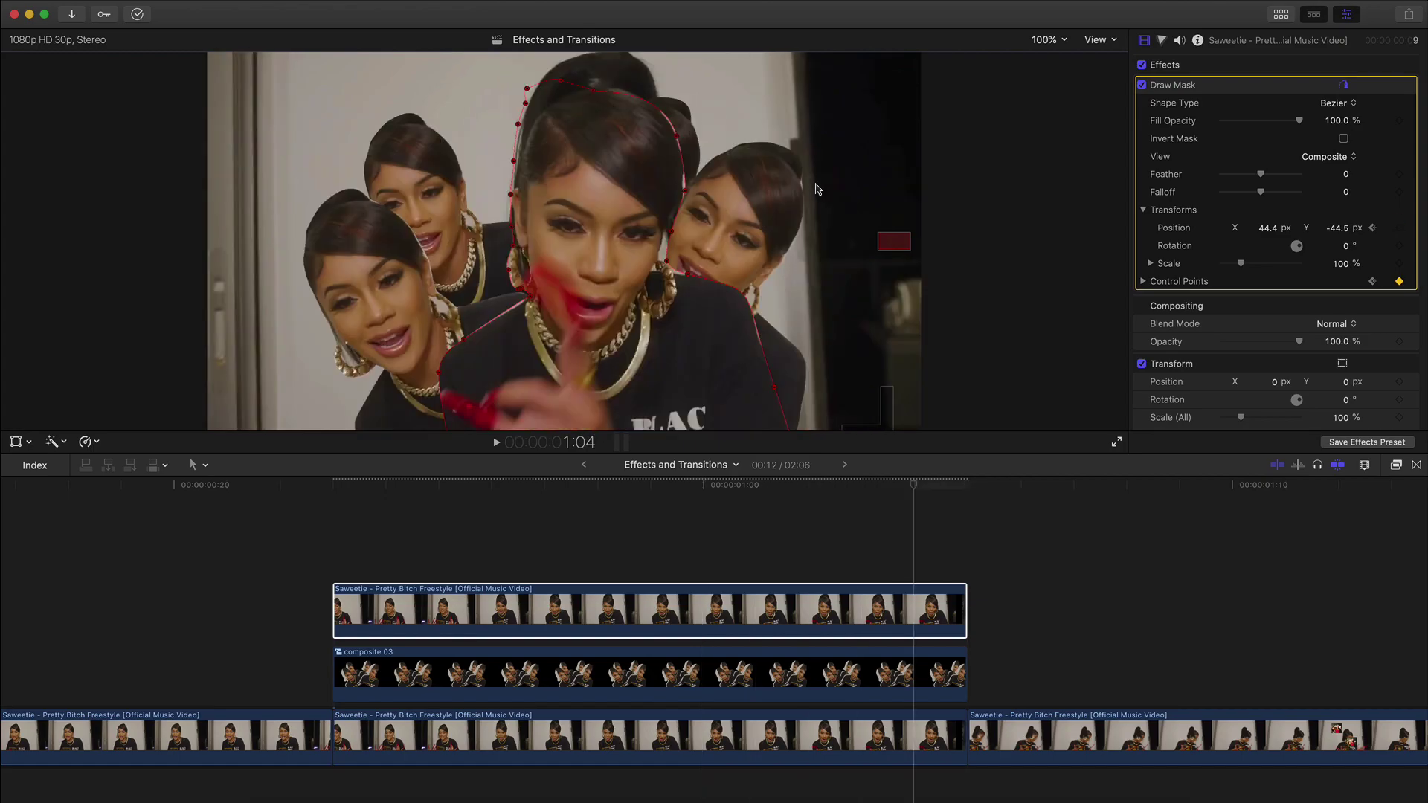
{"action": "key", "text": "Left"}
{"action": "key", "text": "Left"}
{"action": "key", "text": "Left"}
{"action": "key", "text": "Left"}
{"action": "key", "text": "Left"}
{"action": "key", "text": "Left"}
{"action": "key", "text": "Left"}
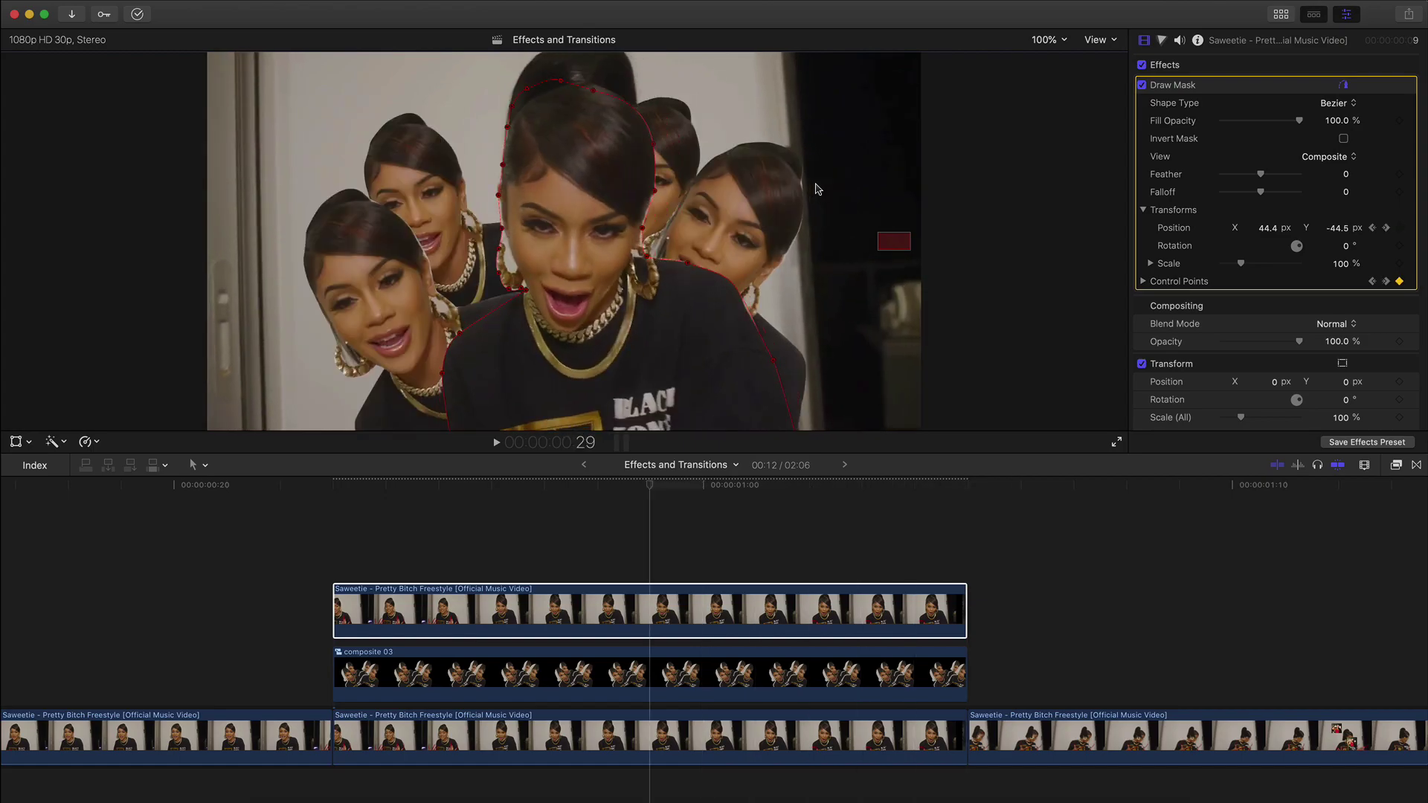
{"action": "key", "text": "Left"}
{"action": "key", "text": "Left"}
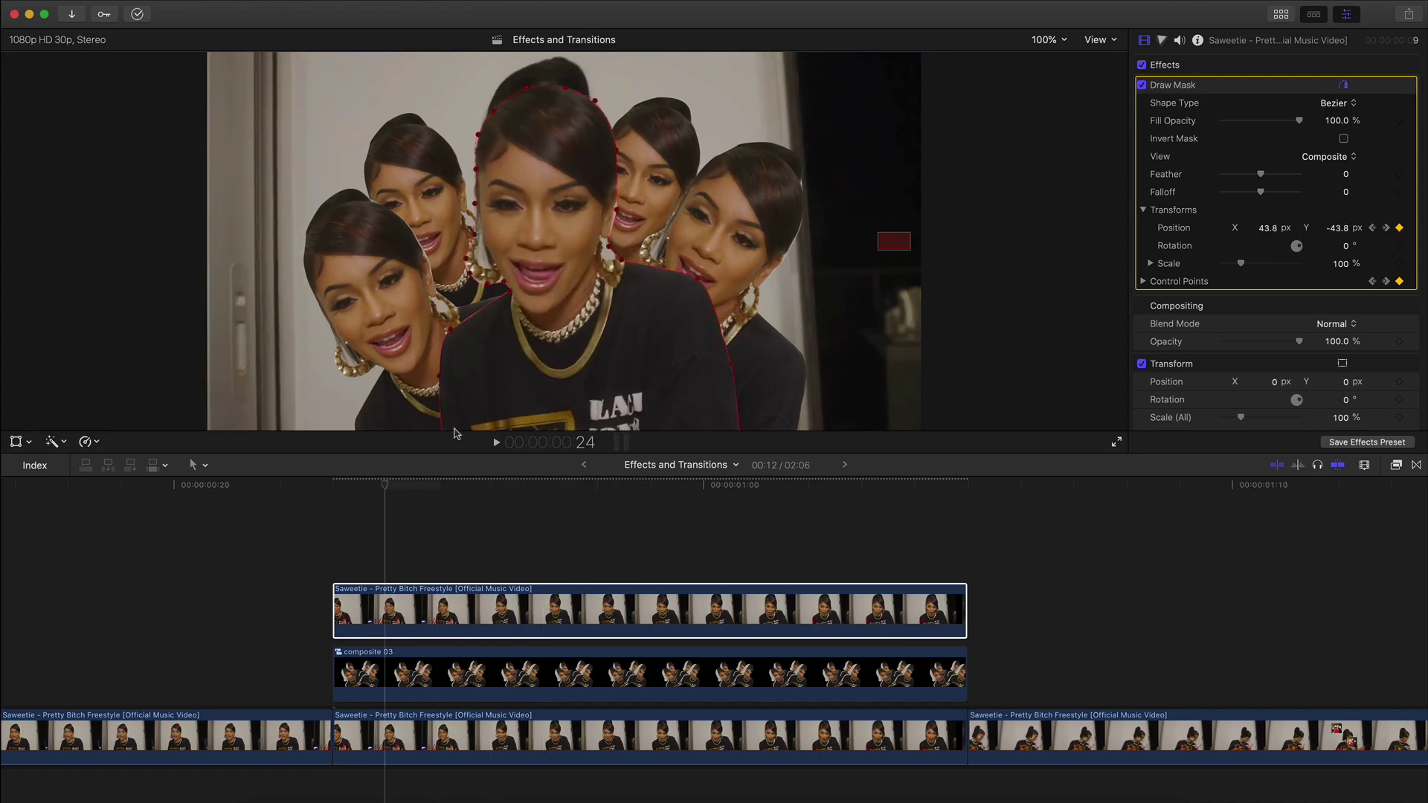
{"action": "key", "text": "Right"}
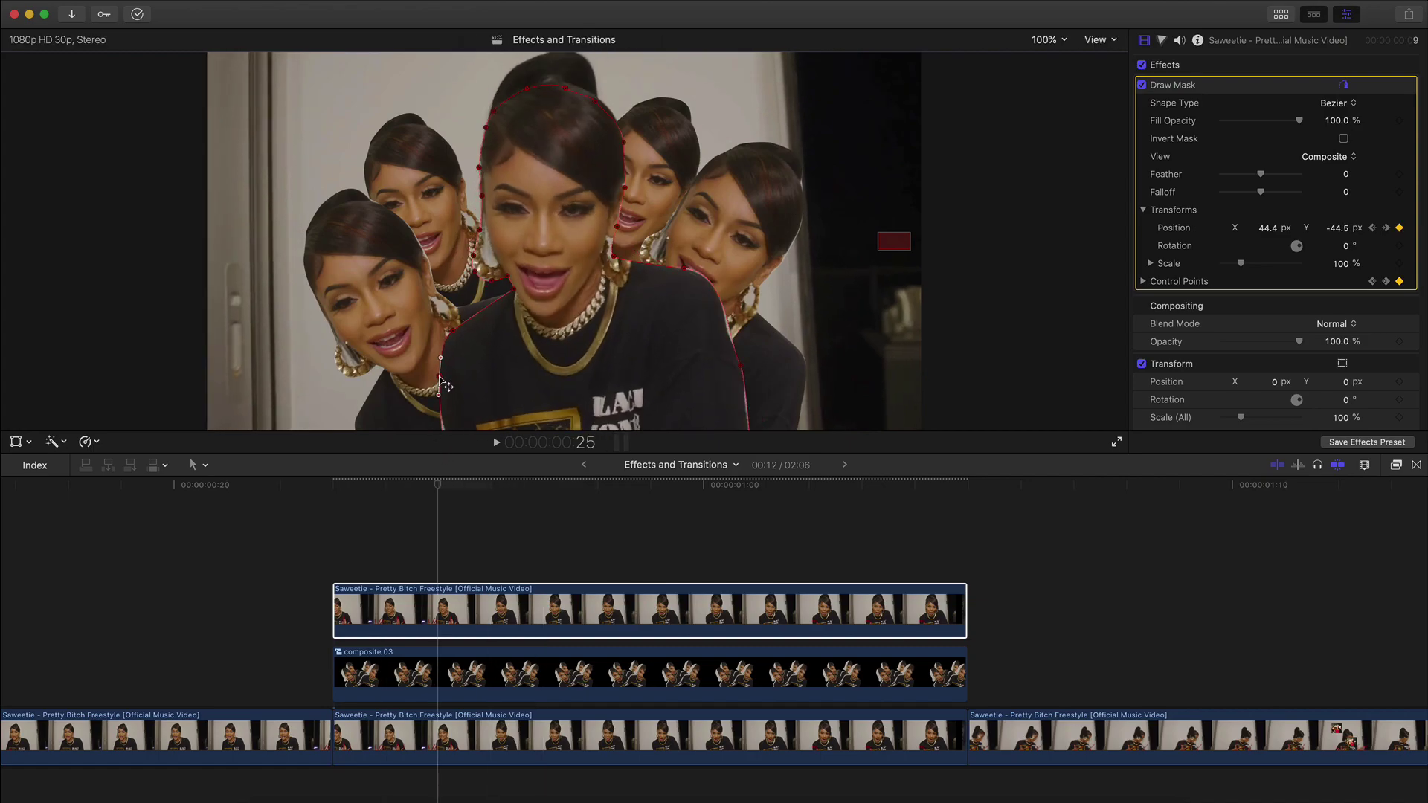
{"action": "key", "text": "Right"}
{"action": "key", "text": "Right"}
{"action": "key", "text": "Right"}
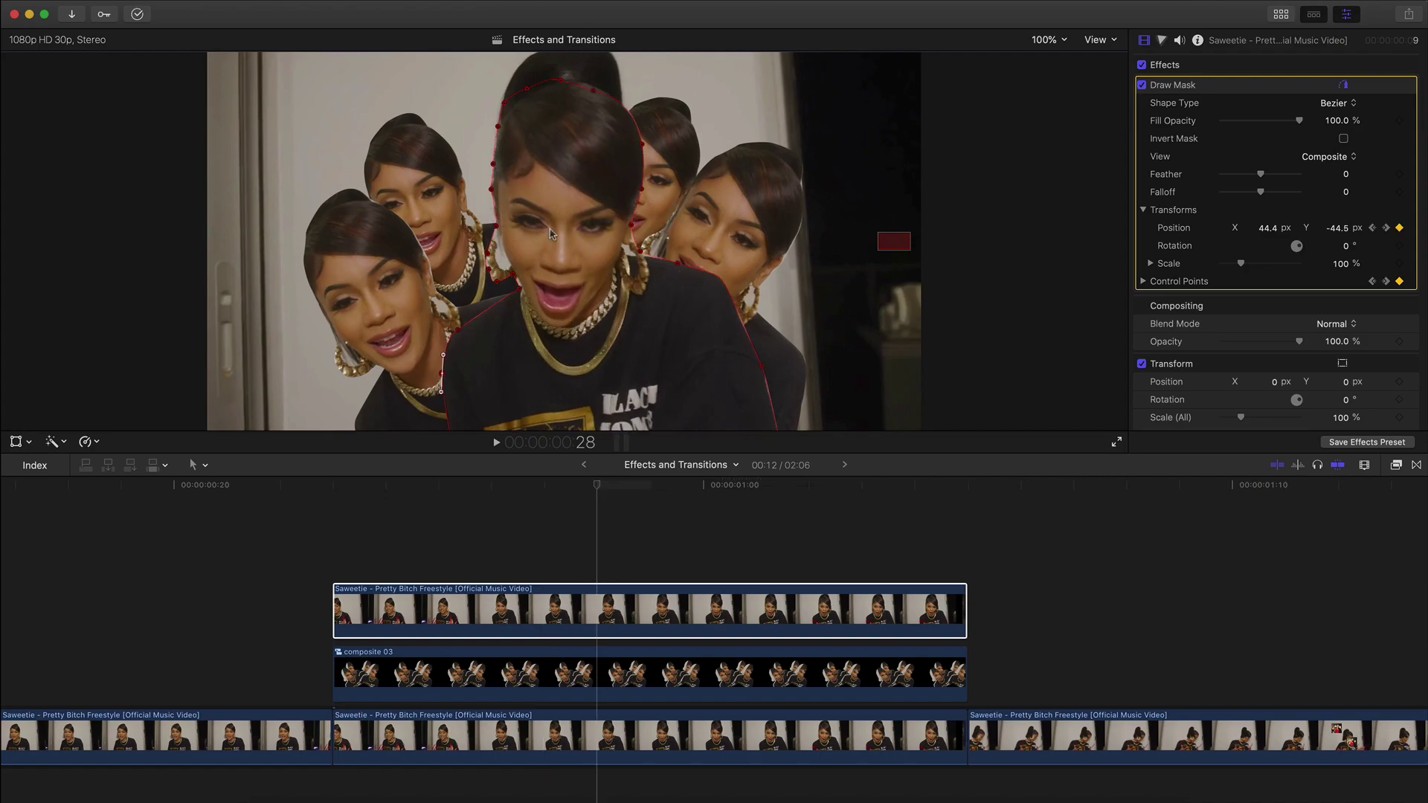
Keyframe the overall scale of the composite 03 clip at its first frame and set it to 14%.
{"action": "left_click", "coordinate": [418, 673]}
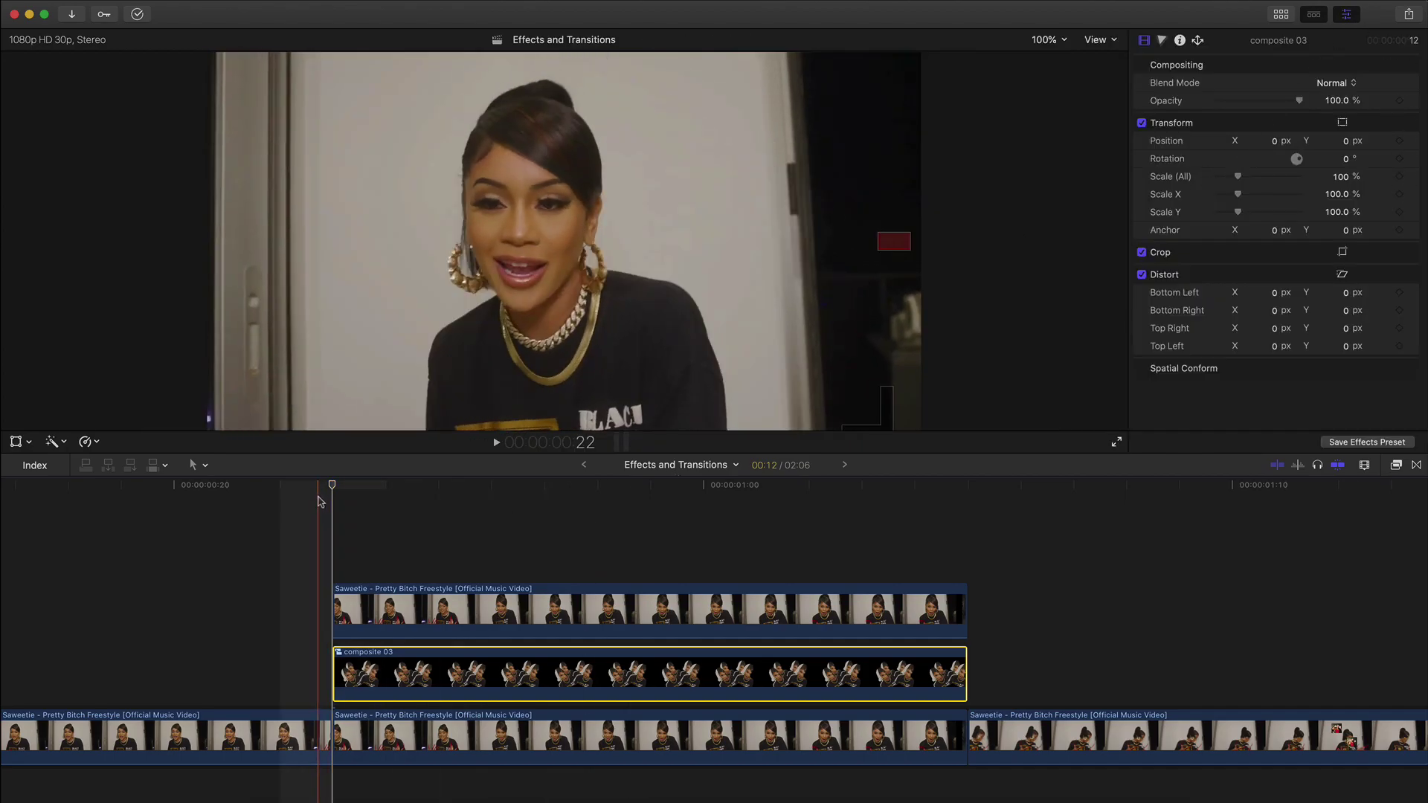
{"action": "key", "text": "super+minus"}
{"action": "left_click", "coordinate": [1341, 181]}
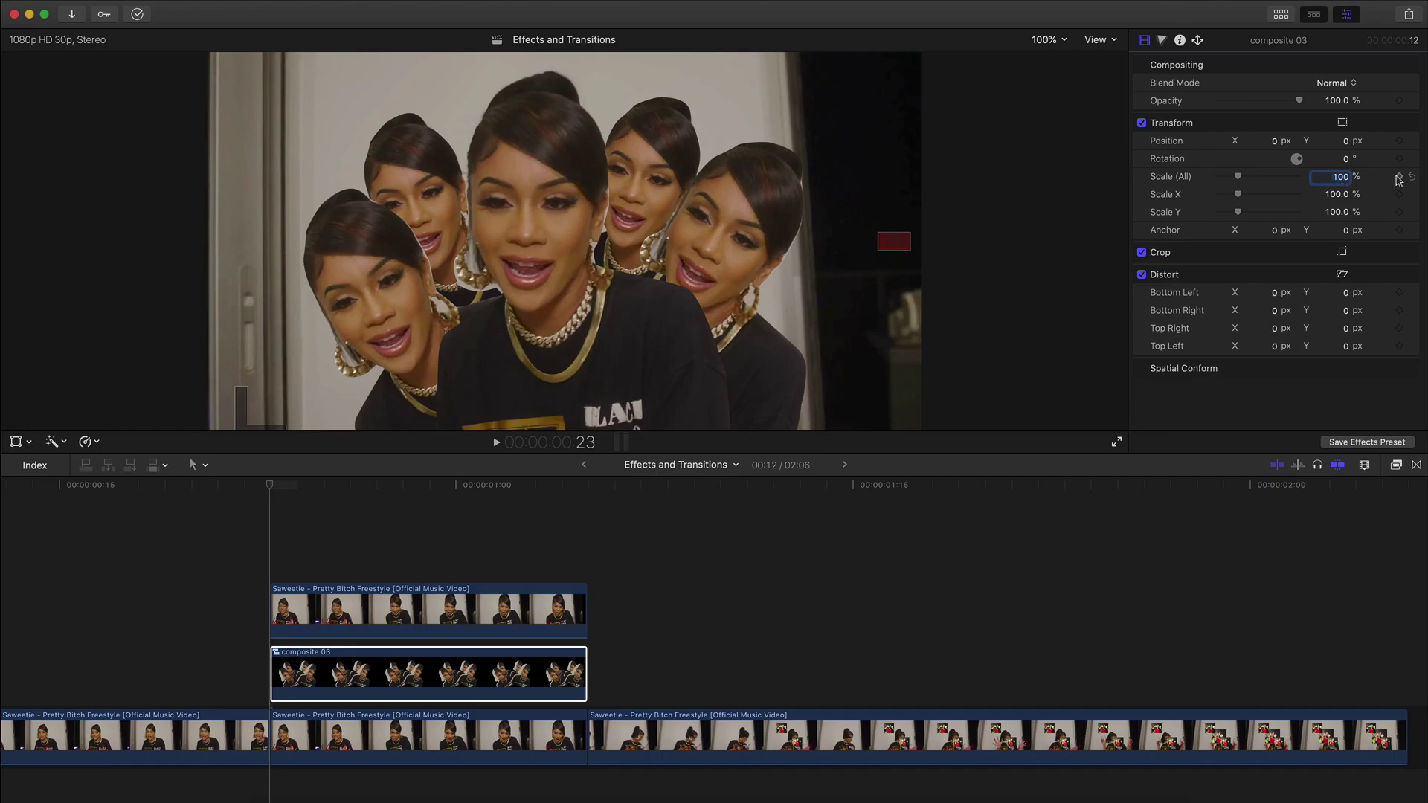
{"action": "type", "text": "89"}
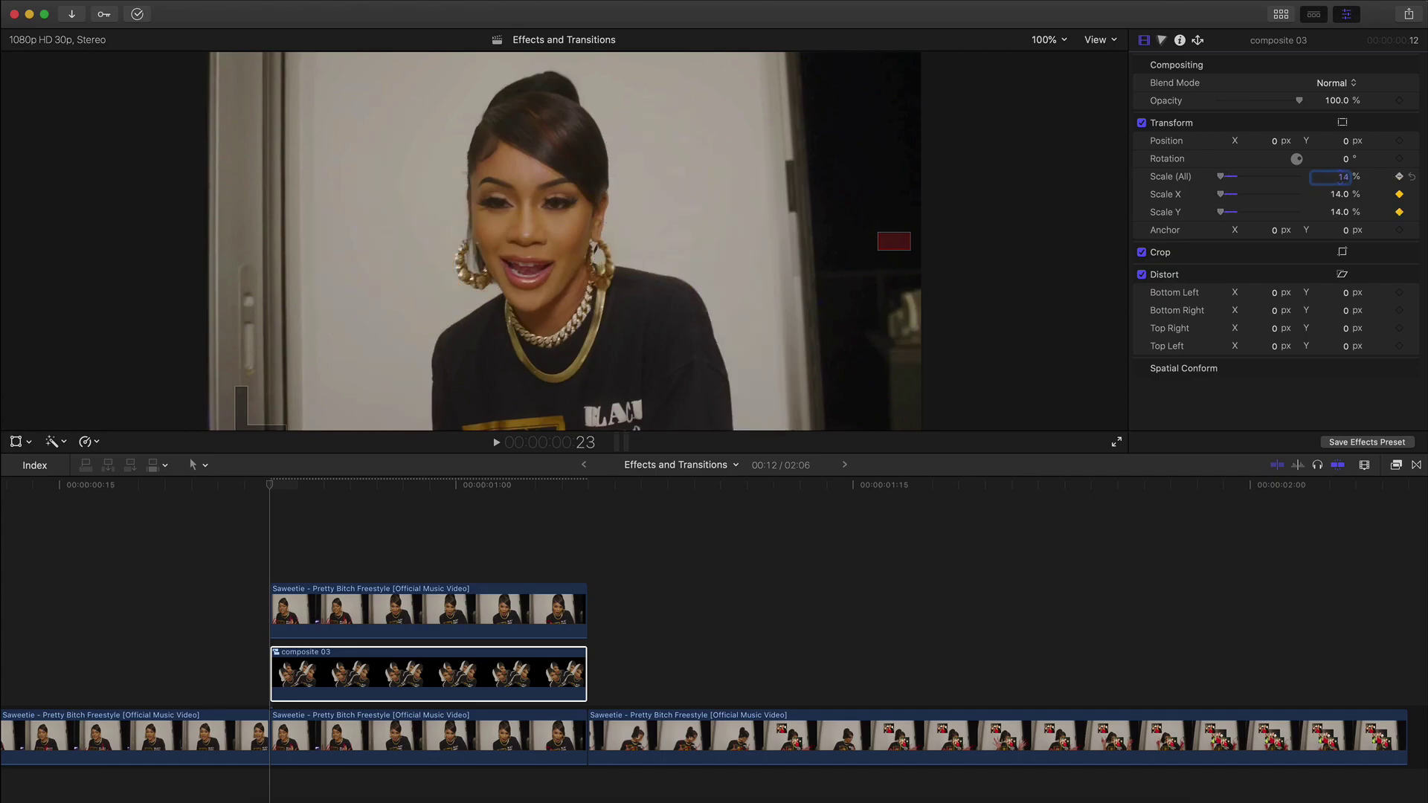
Keyframe the overall scale of the composite 03 clip at 100% on frame 28.
{"action": "left_click_drag", "start_coordinate": [341, 484], "coordinate": [406, 487]}
{"action": "left_click", "coordinate": [1343, 176]}
{"action": "type", "text": "100"}
{"action": "key", "text": "Return"}
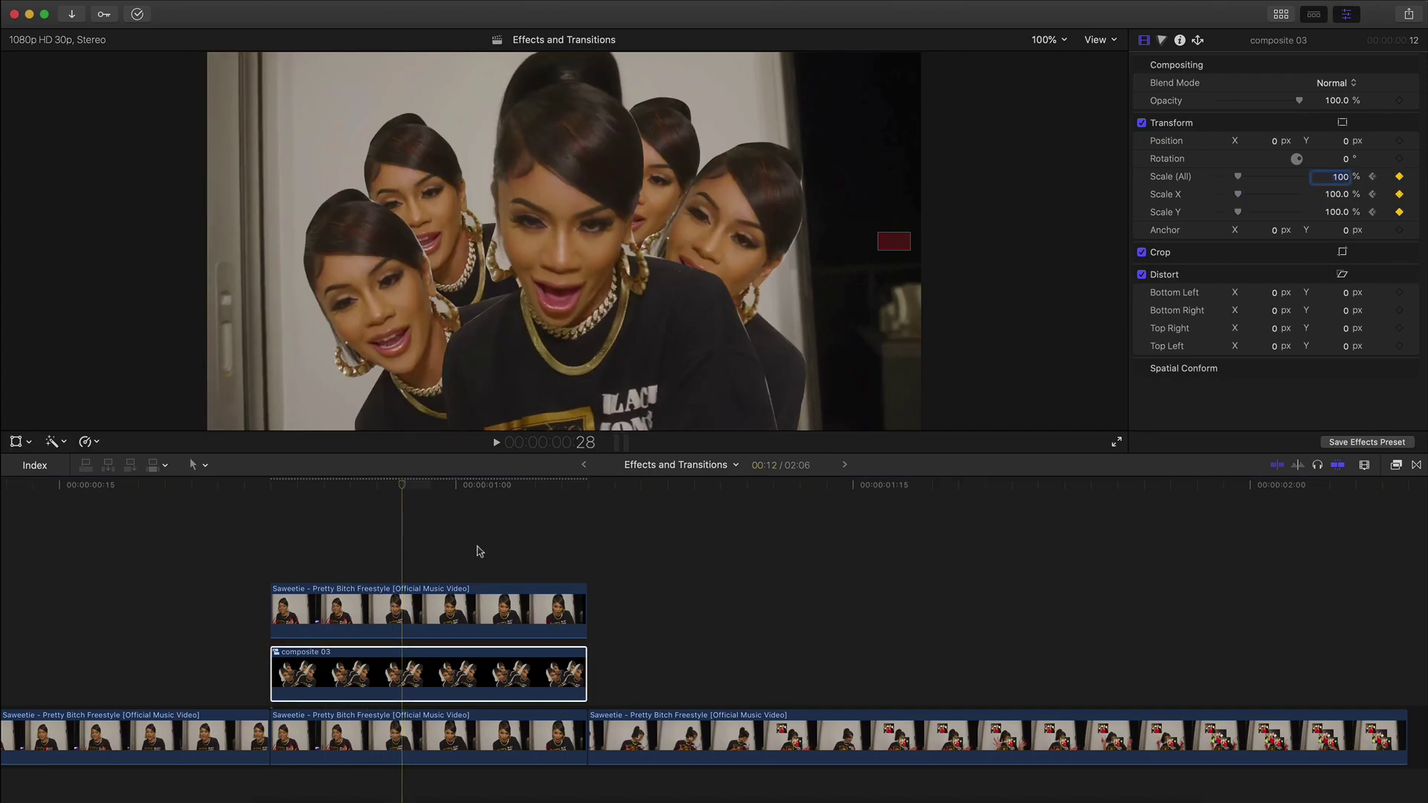
Add a keyframe at 1:00 that holds the overall scale of the composite 03 clip at 100%.
{"action": "left_click", "coordinate": [583, 487]}
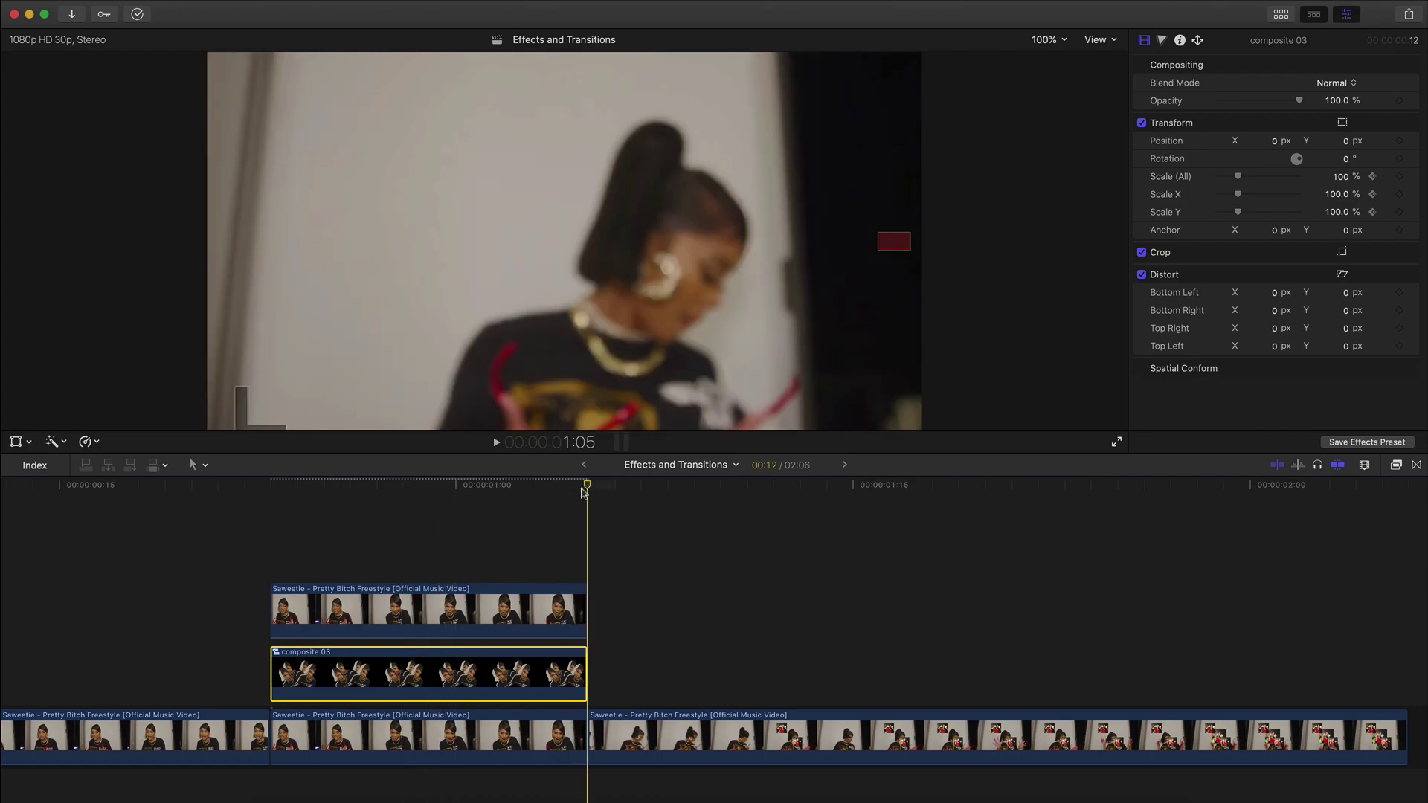
{"action": "left_click", "coordinate": [372, 489]}
{"action": "key", "text": "Right"}
{"action": "key", "text": "Right"}
{"action": "key", "text": "Right"}
{"action": "key", "text": "Right"}
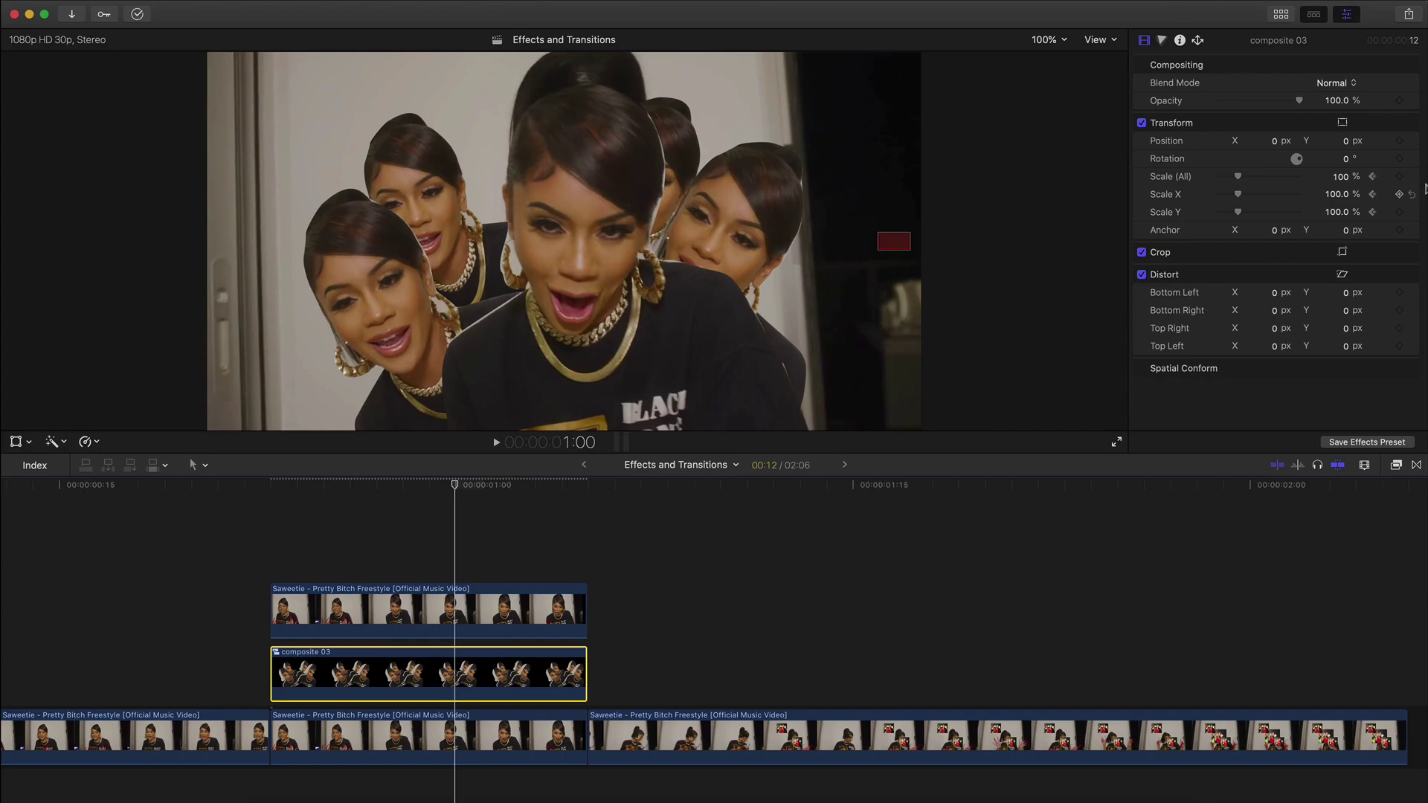
{"action": "left_click", "coordinate": [1398, 177]}
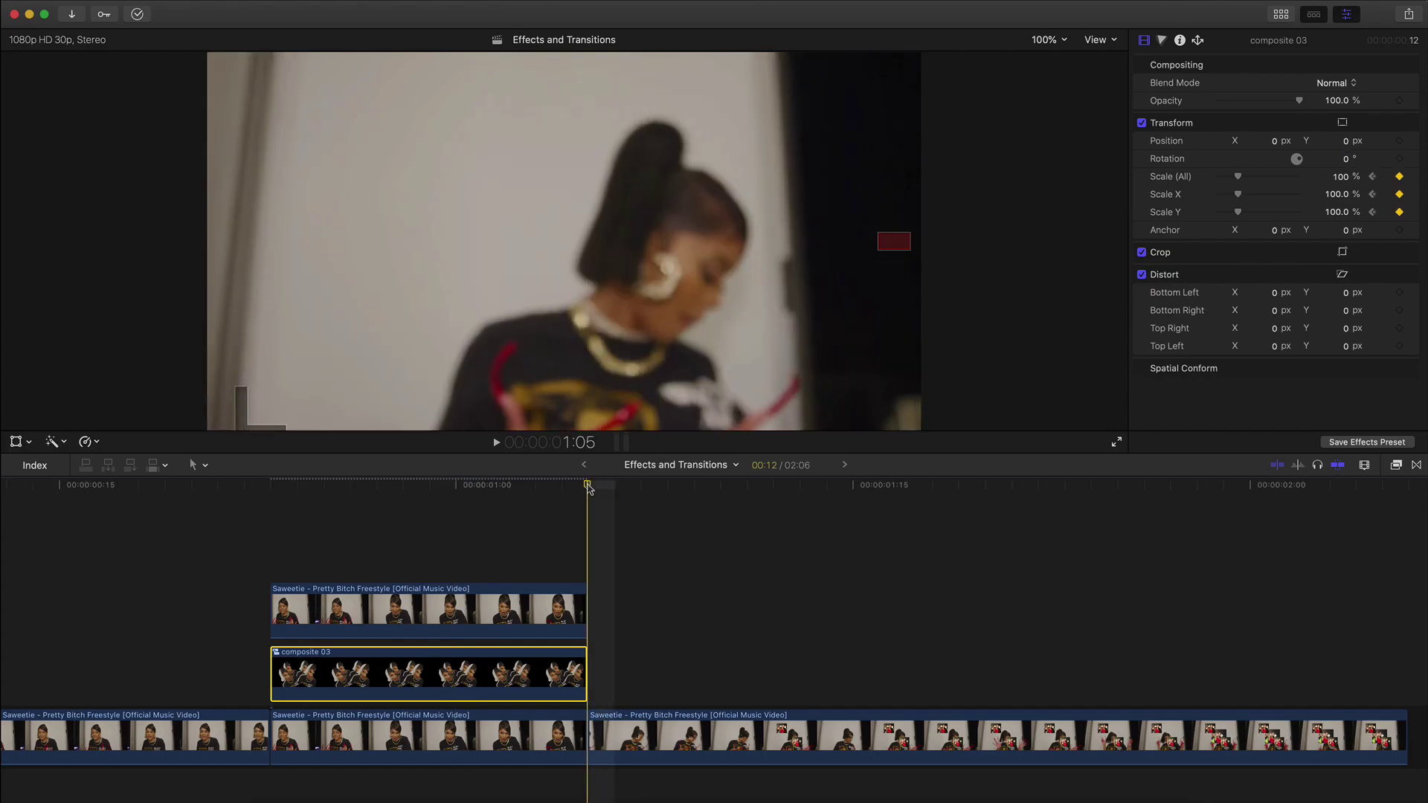
Set the composite 03 clip's overall scale to 13% at its end and play back the scale animation.
{"action": "left_click", "coordinate": [1338, 178]}
{"action": "type", "text": "13"}
{"action": "key", "text": "Return"}
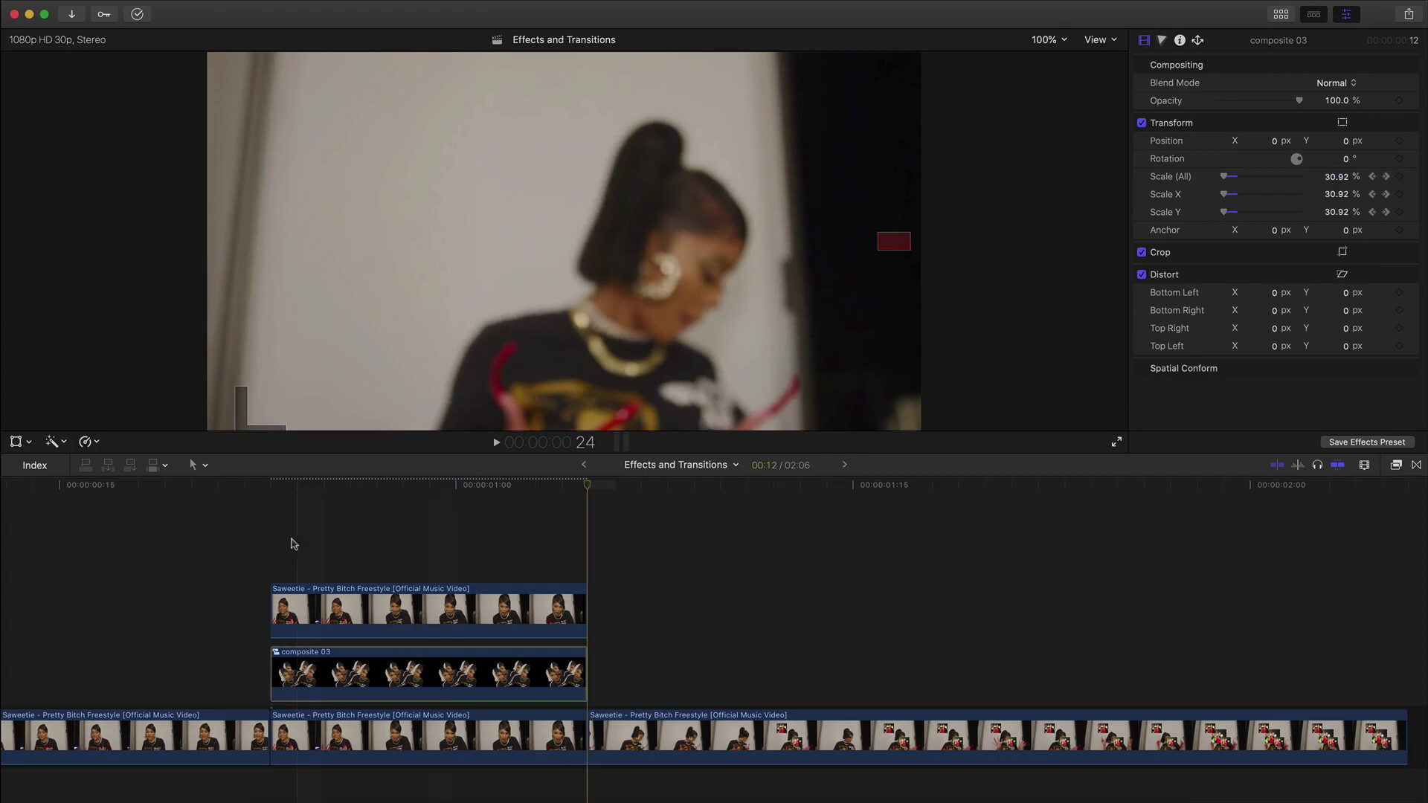
{"action": "key", "text": "space"}
{"action": "key", "text": "space"}
{"action": "key", "text": "space"}
{"action": "key", "text": "space"}
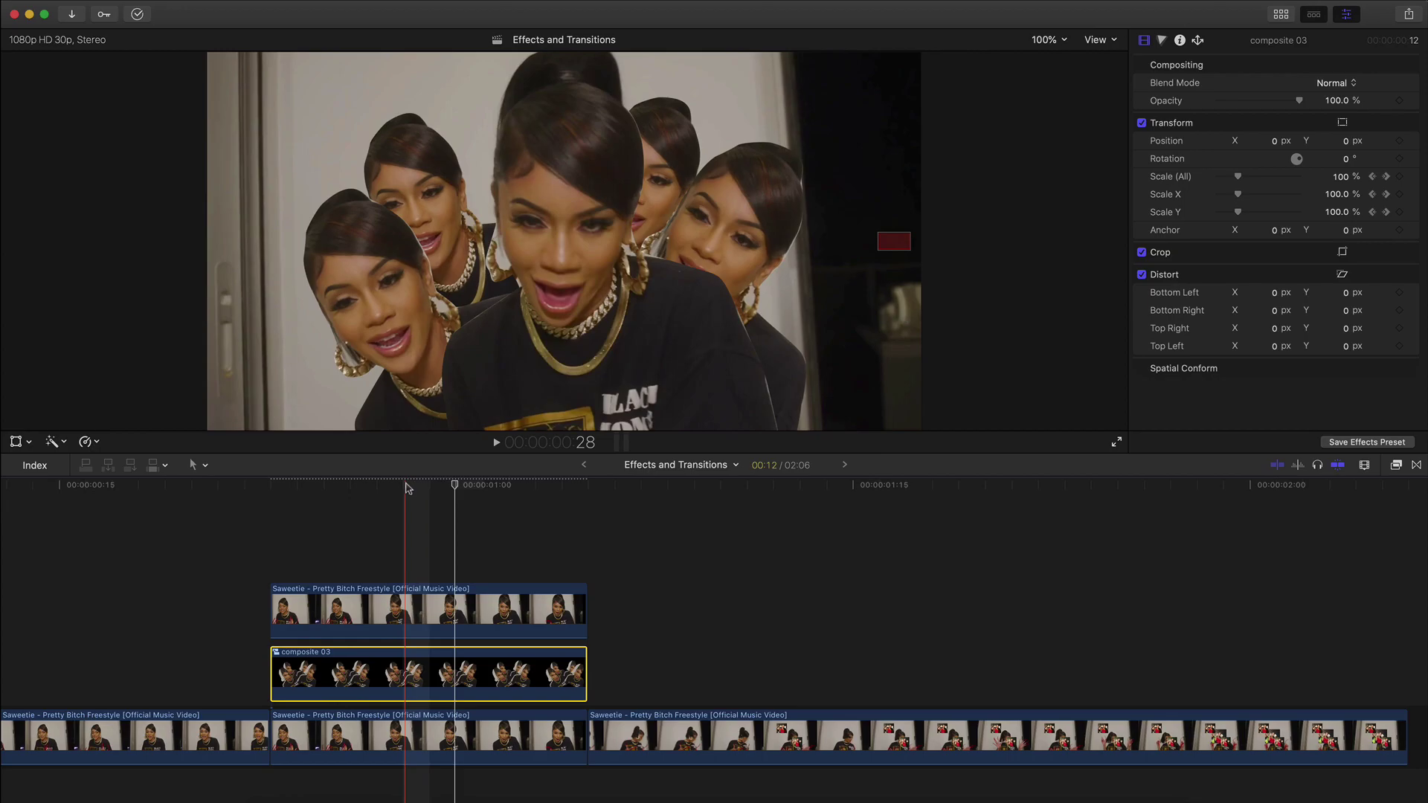
Apply the Handheld effect to the composite 03 clip and scrub through it to check the movement.
{"action": "left_click", "coordinate": [473, 485]}
{"action": "left_click_drag", "start_coordinate": [476, 489], "coordinate": [586, 500]}
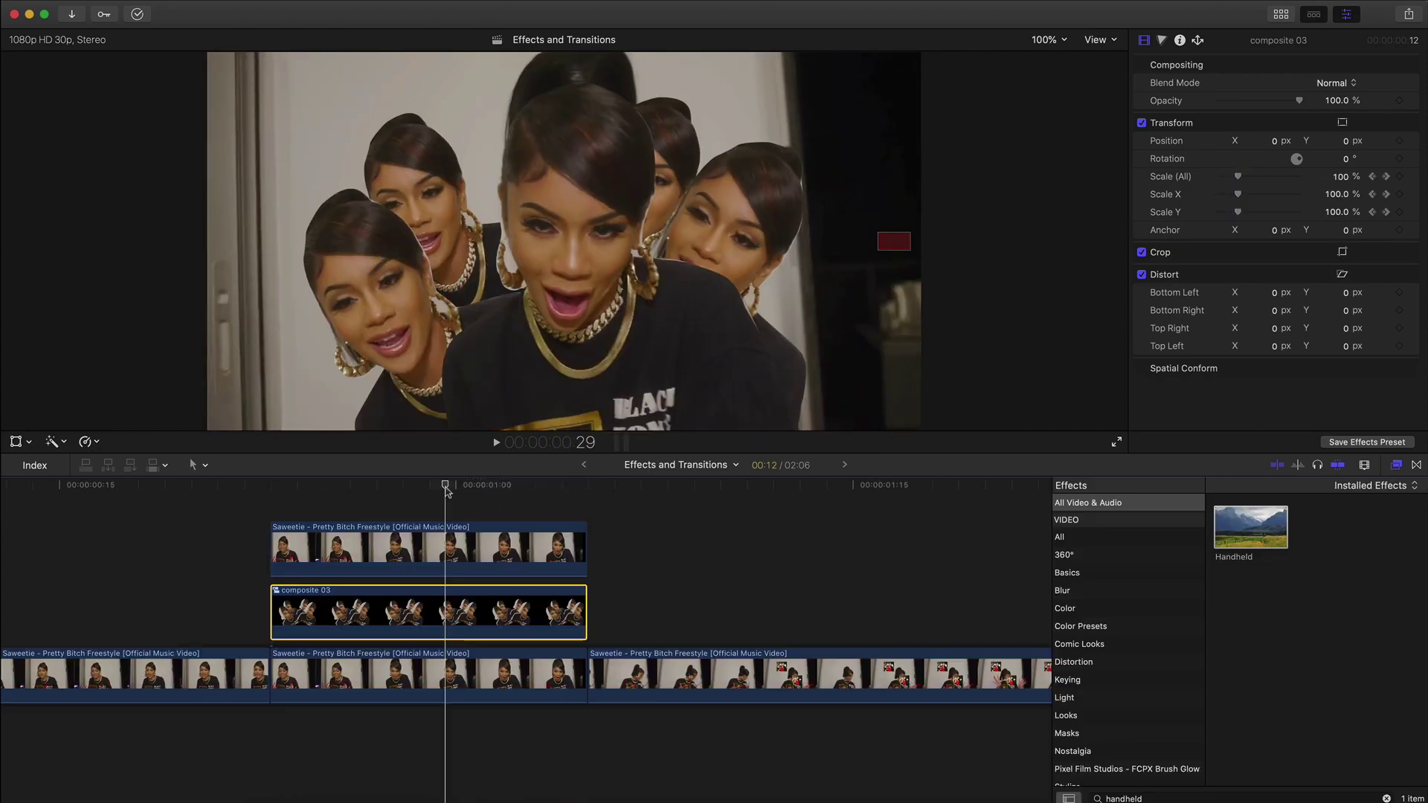
{"action": "left_click_drag", "start_coordinate": [446, 493], "coordinate": [391, 494]}
{"action": "left_click", "coordinate": [1084, 504]}
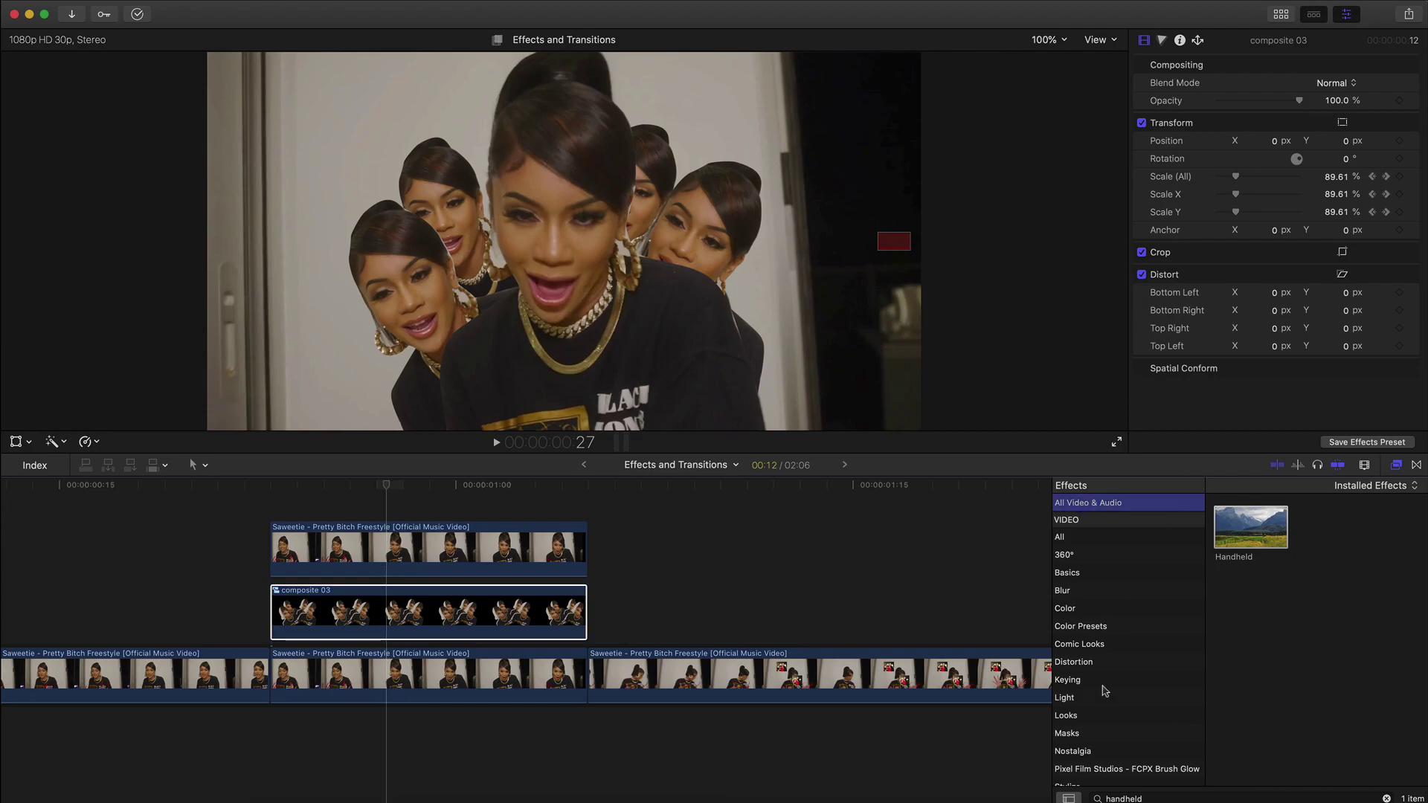
{"action": "left_click_drag", "start_coordinate": [1260, 525], "coordinate": [394, 604]}
{"action": "left_click_drag", "start_coordinate": [387, 487], "coordinate": [350, 489]}
{"action": "left_click", "coordinate": [422, 490]}
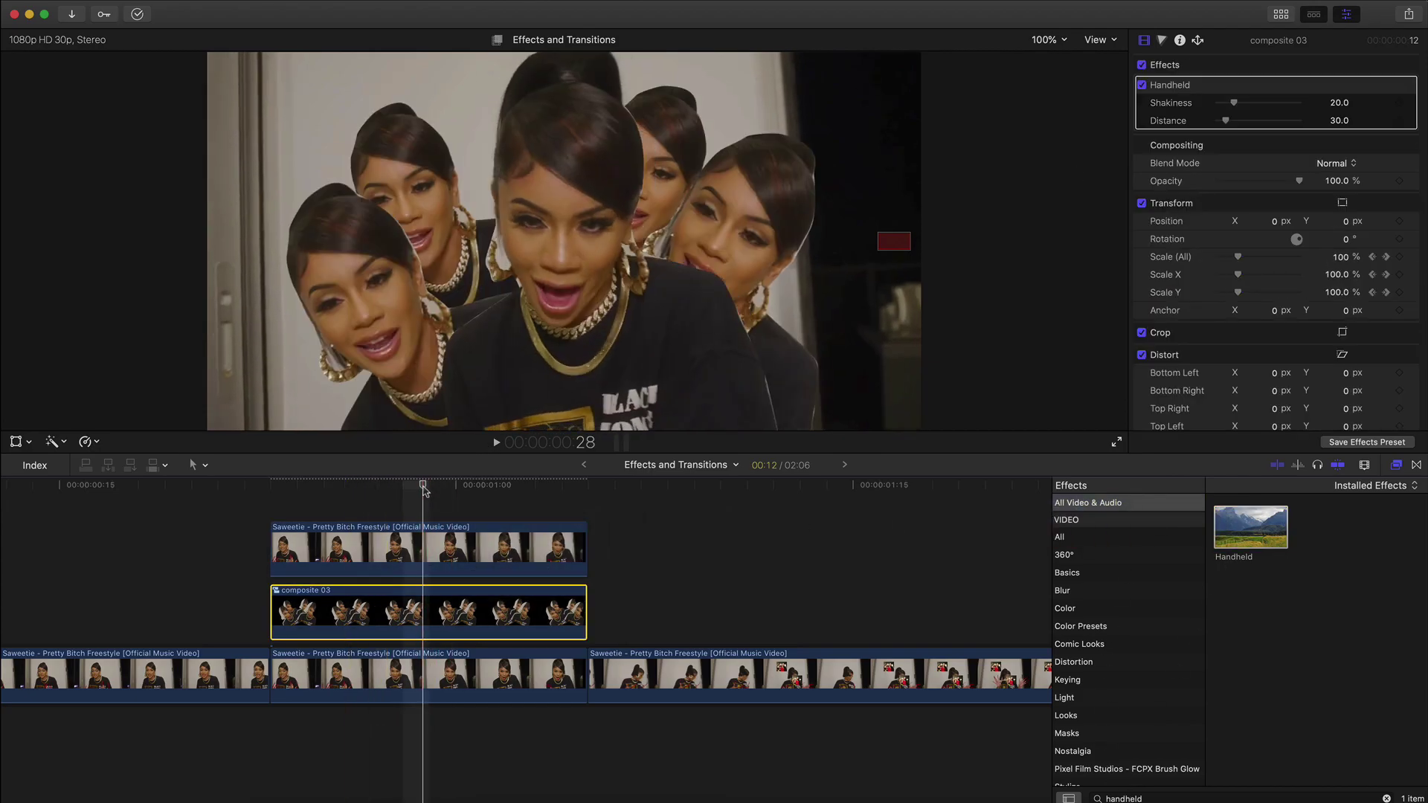
Set the Handheld effect's Shakiness to 72.01 and Distance to 51.56, and play back the shaking clones.
{"action": "mouse_move", "coordinate": [1233, 103]}
{"action": "left_mouse_down"}
{"action": "mouse_move", "coordinate": [1276, 103]}
{"action": "mouse_move", "coordinate": [1232, 122]}
{"action": "left_mouse_up"}
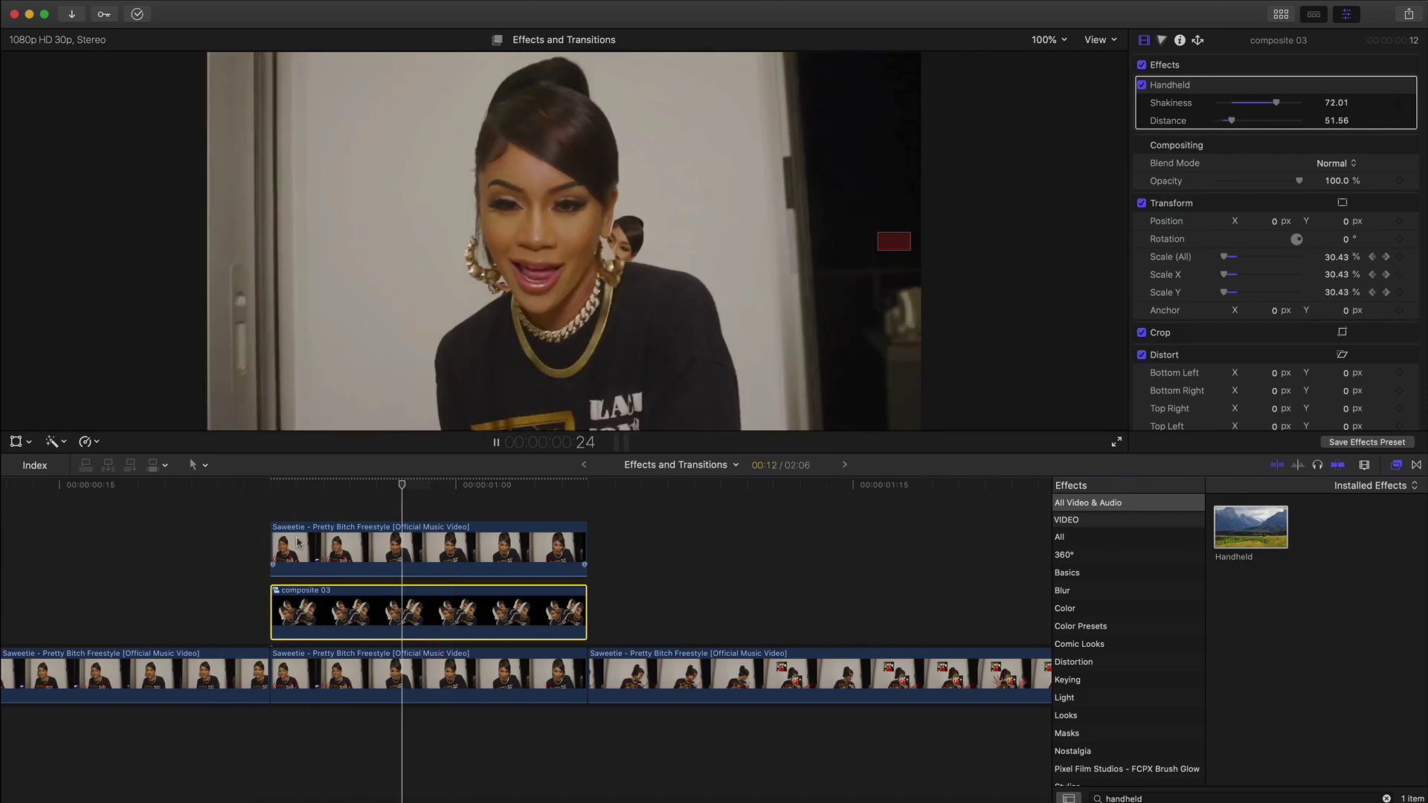
{"action": "key", "text": "space"}
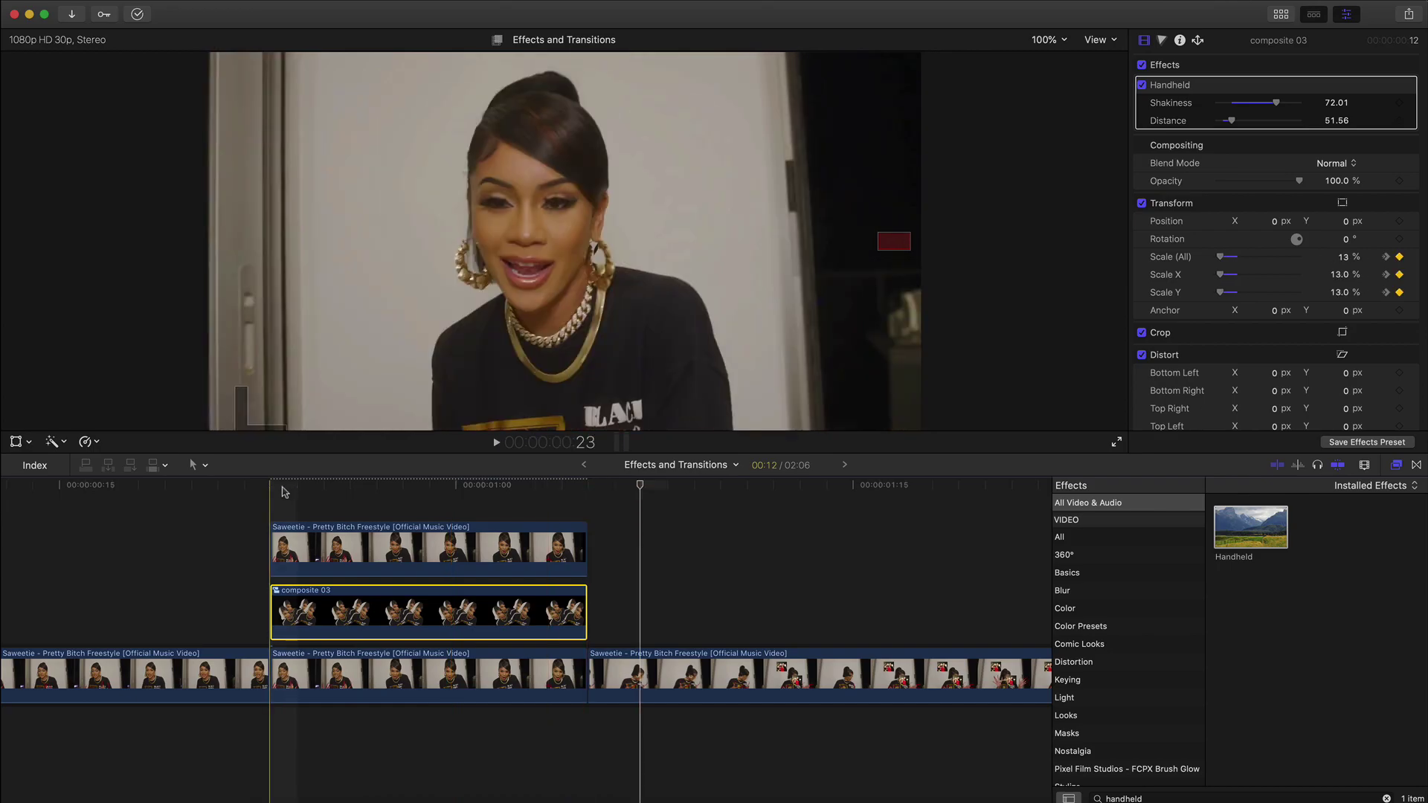
{"action": "left_click_drag", "start_coordinate": [319, 490], "coordinate": [375, 496]}
Find the Zoom blur among the blur effects, apply it to the composite 03 clip and preview it.
{"action": "left_click", "coordinate": [395, 609]}
{"action": "left_click", "coordinate": [1090, 595]}
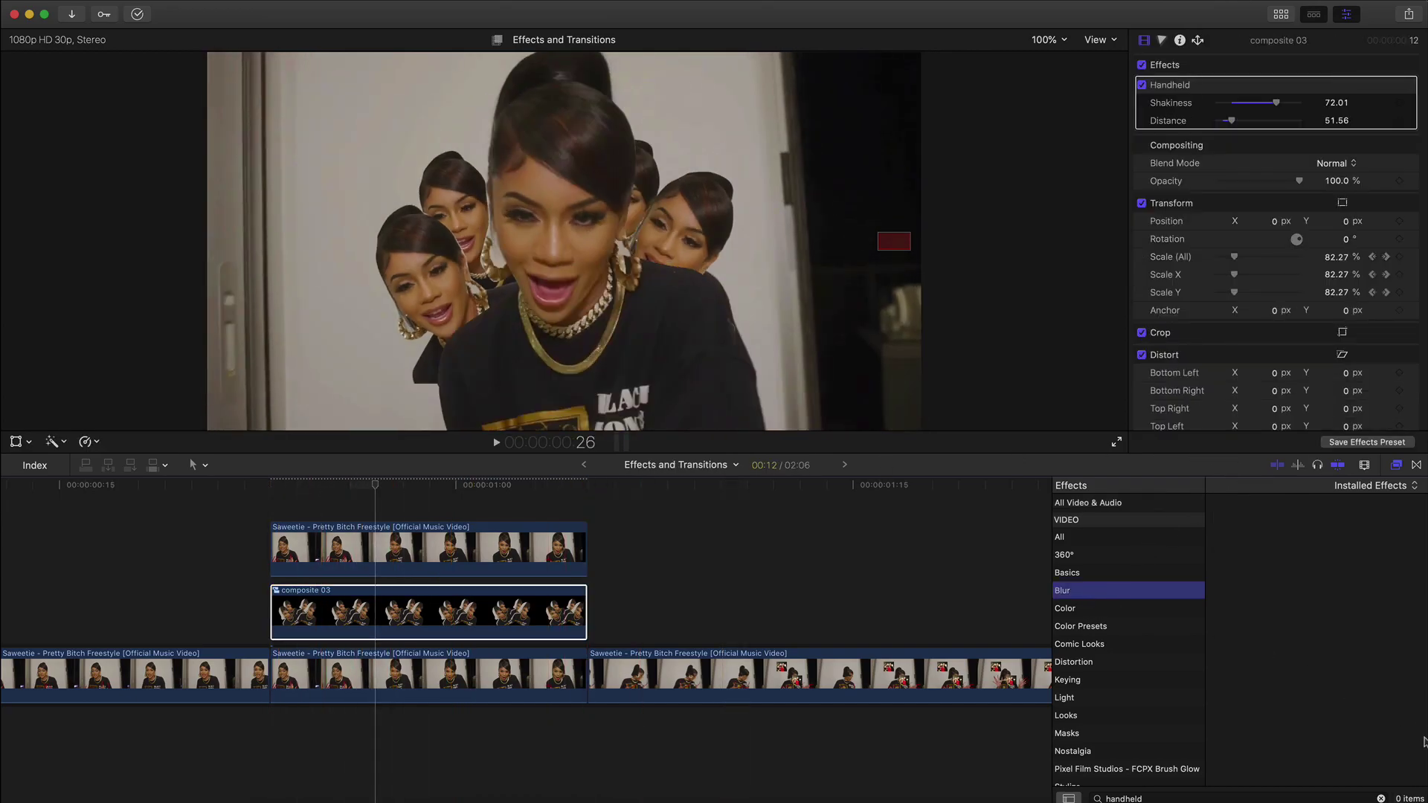
{"action": "left_click", "coordinate": [1383, 795]}
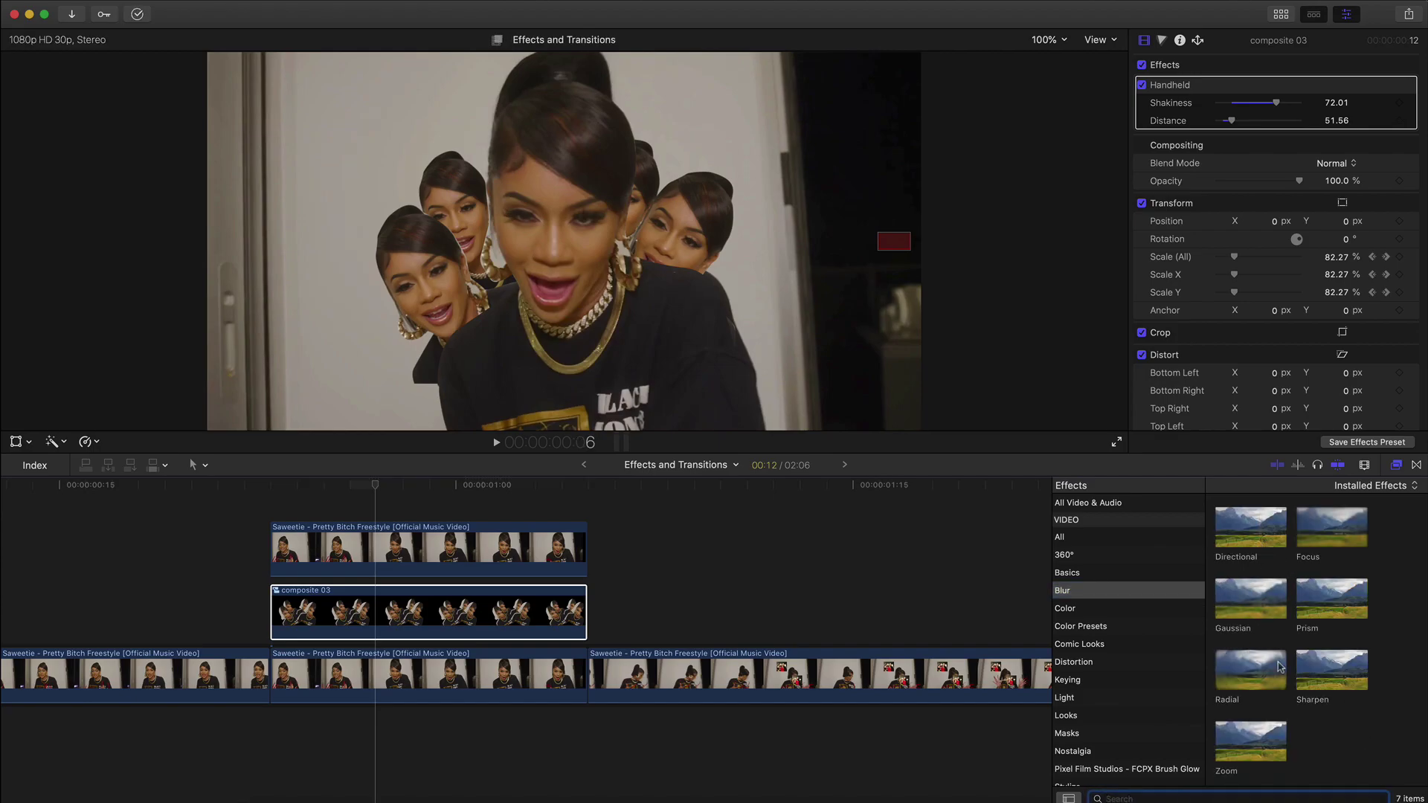
{"action": "left_click_drag", "start_coordinate": [1247, 747], "coordinate": [428, 611]}
{"action": "left_click_drag", "start_coordinate": [376, 485], "coordinate": [414, 487]}
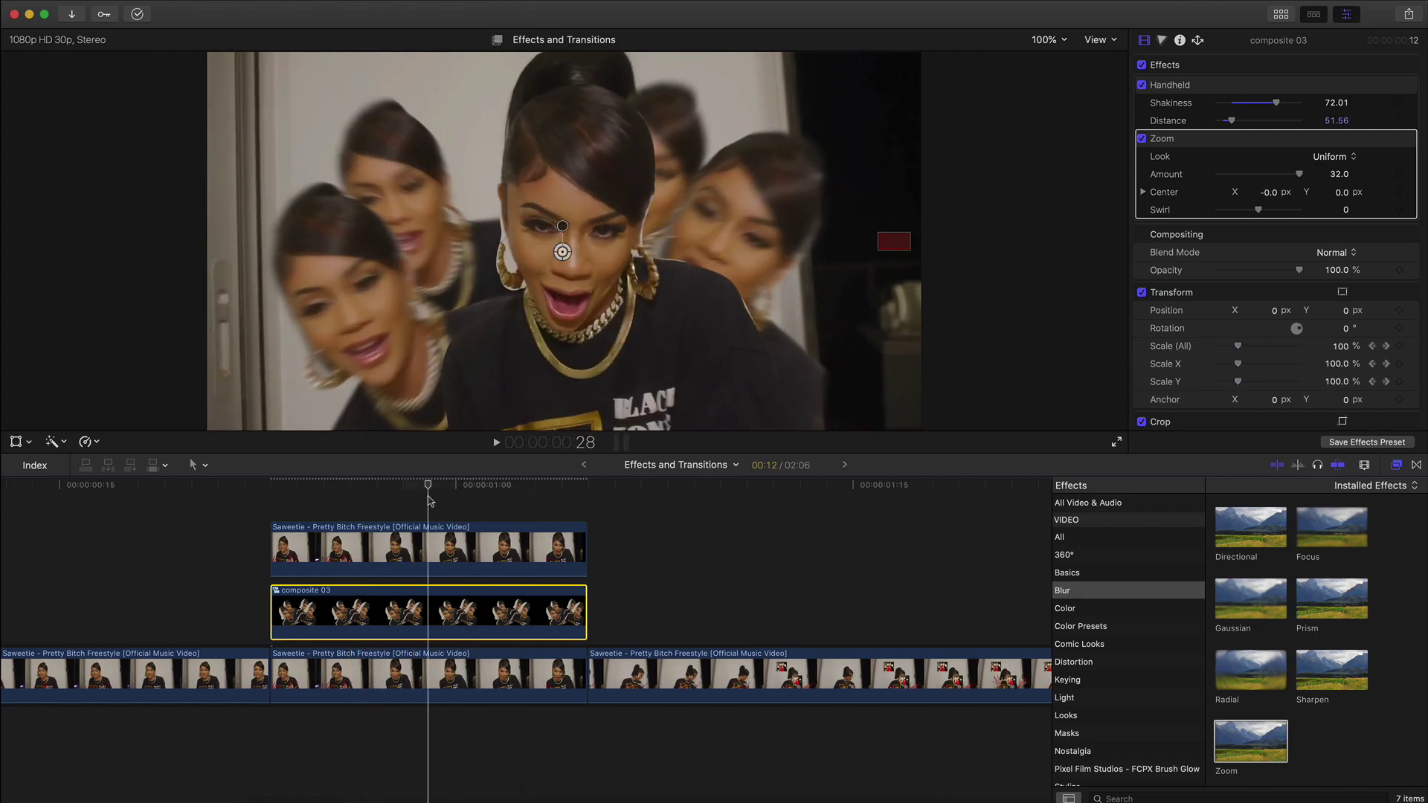
Set the Look of the Zoom effect to Variable.
{"action": "left_click", "coordinate": [1327, 156]}
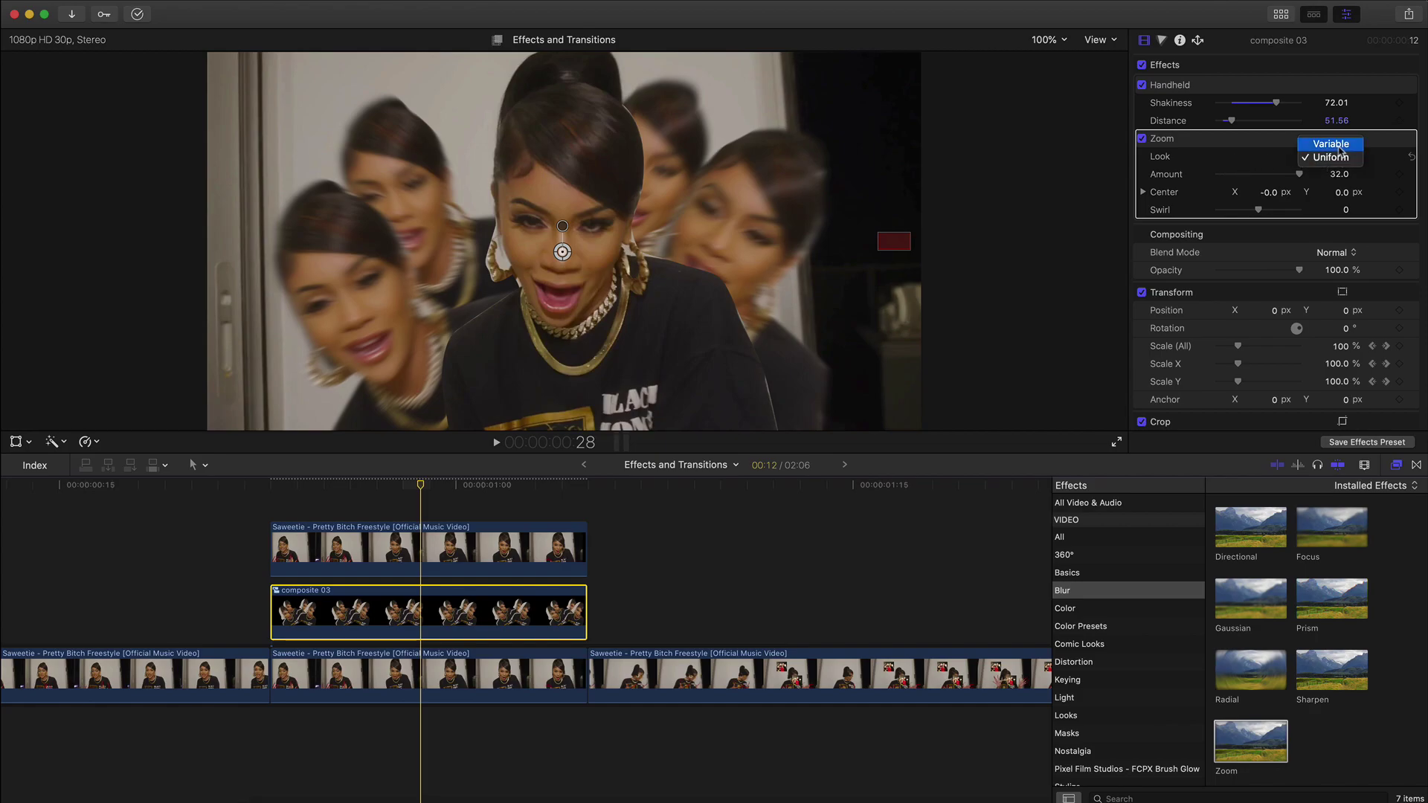
{"action": "left_click", "coordinate": [1338, 146]}
{"action": "left_click", "coordinate": [1338, 161]}
{"action": "left_click", "coordinate": [1327, 158]}
Keyframe the Zoom effect's Amount at 7.0 on frame 25.
{"action": "left_click_drag", "start_coordinate": [1294, 174], "coordinate": [1217, 176]}
{"action": "left_click", "coordinate": [319, 489]}
{"action": "left_click_drag", "start_coordinate": [318, 489], "coordinate": [340, 488]}
{"action": "left_click_drag", "start_coordinate": [1227, 177], "coordinate": [1237, 181]}
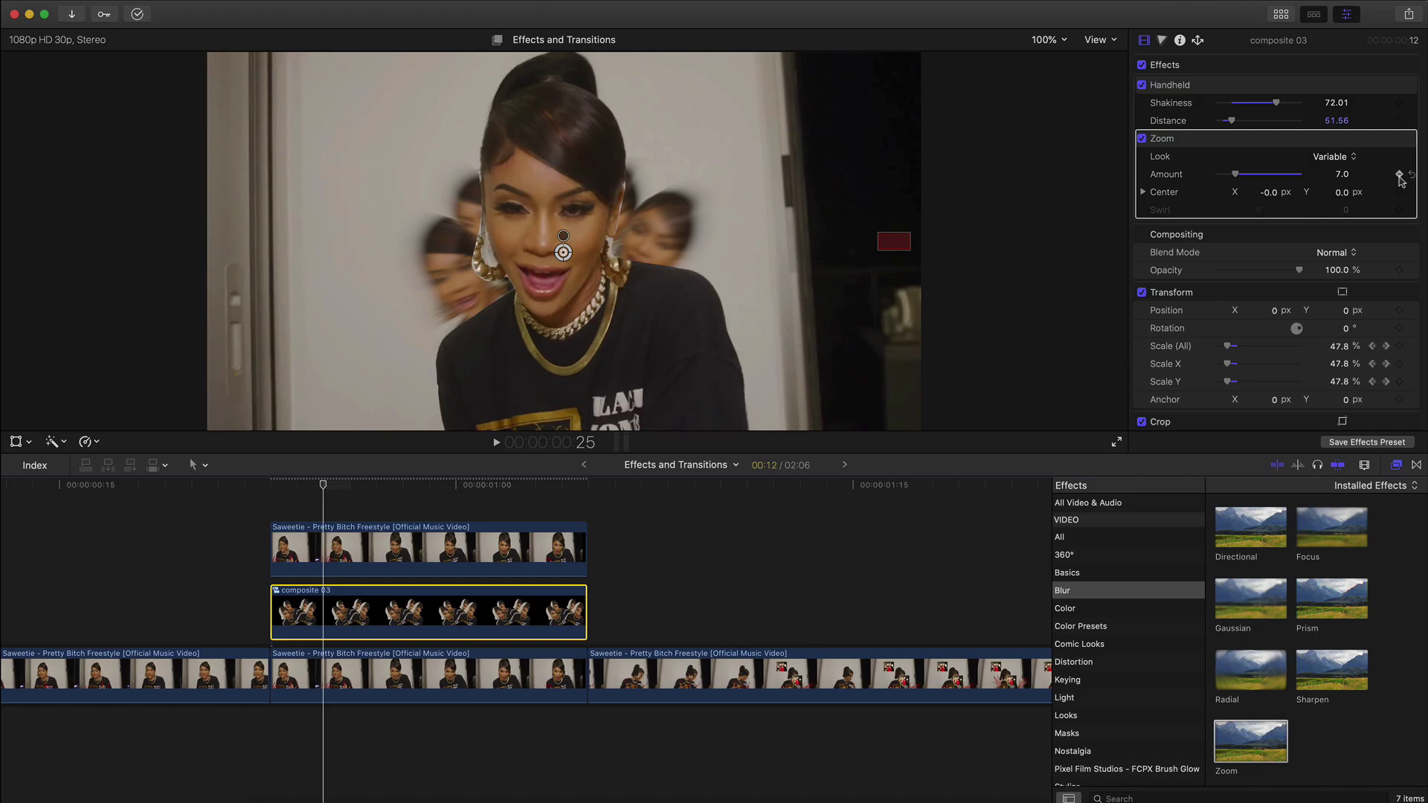
Keyframe the Zoom effect's Amount at 0 on frame 28 and hold it with another keyframe on frame 29.
{"action": "left_click_drag", "start_coordinate": [390, 485], "coordinate": [415, 492]}
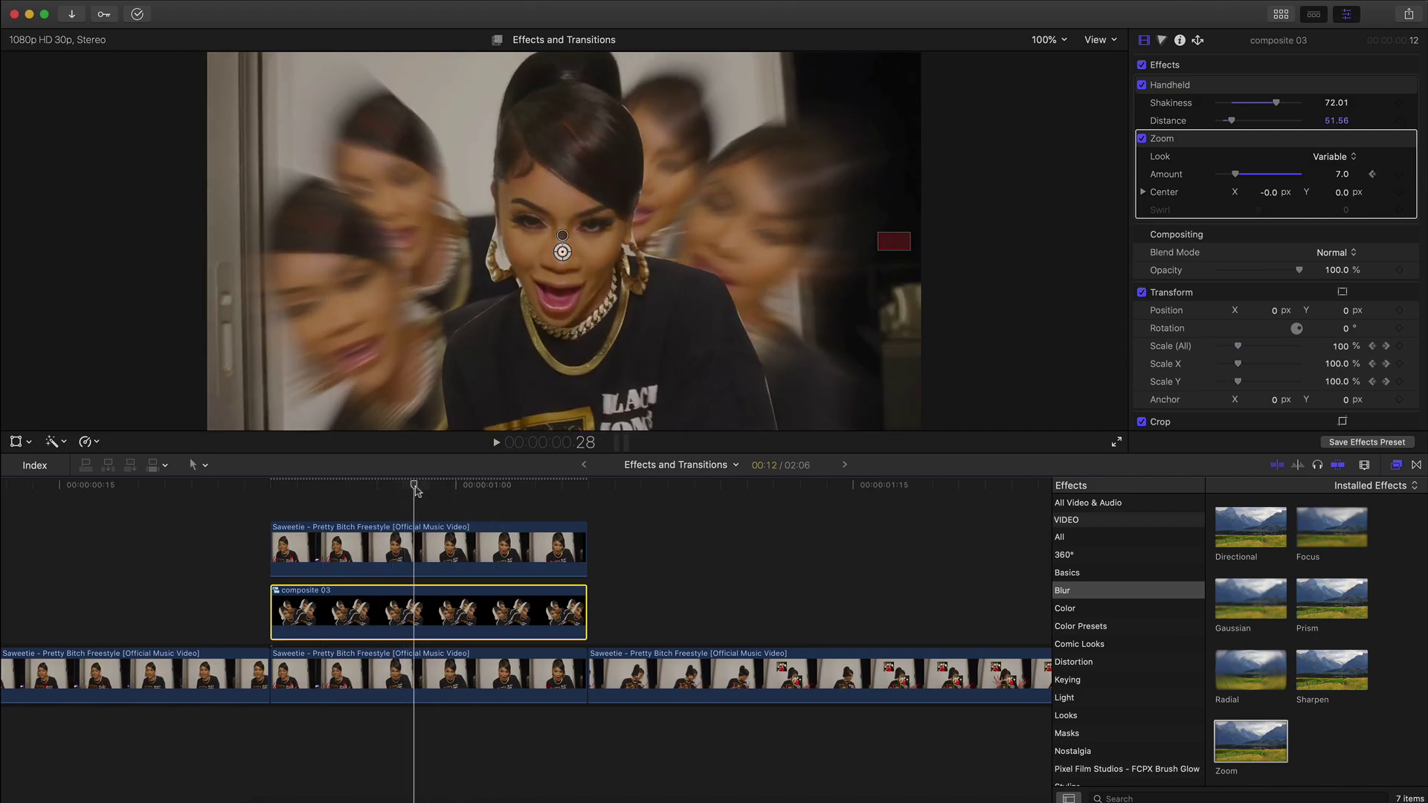
{"action": "left_click", "coordinate": [1342, 175]}
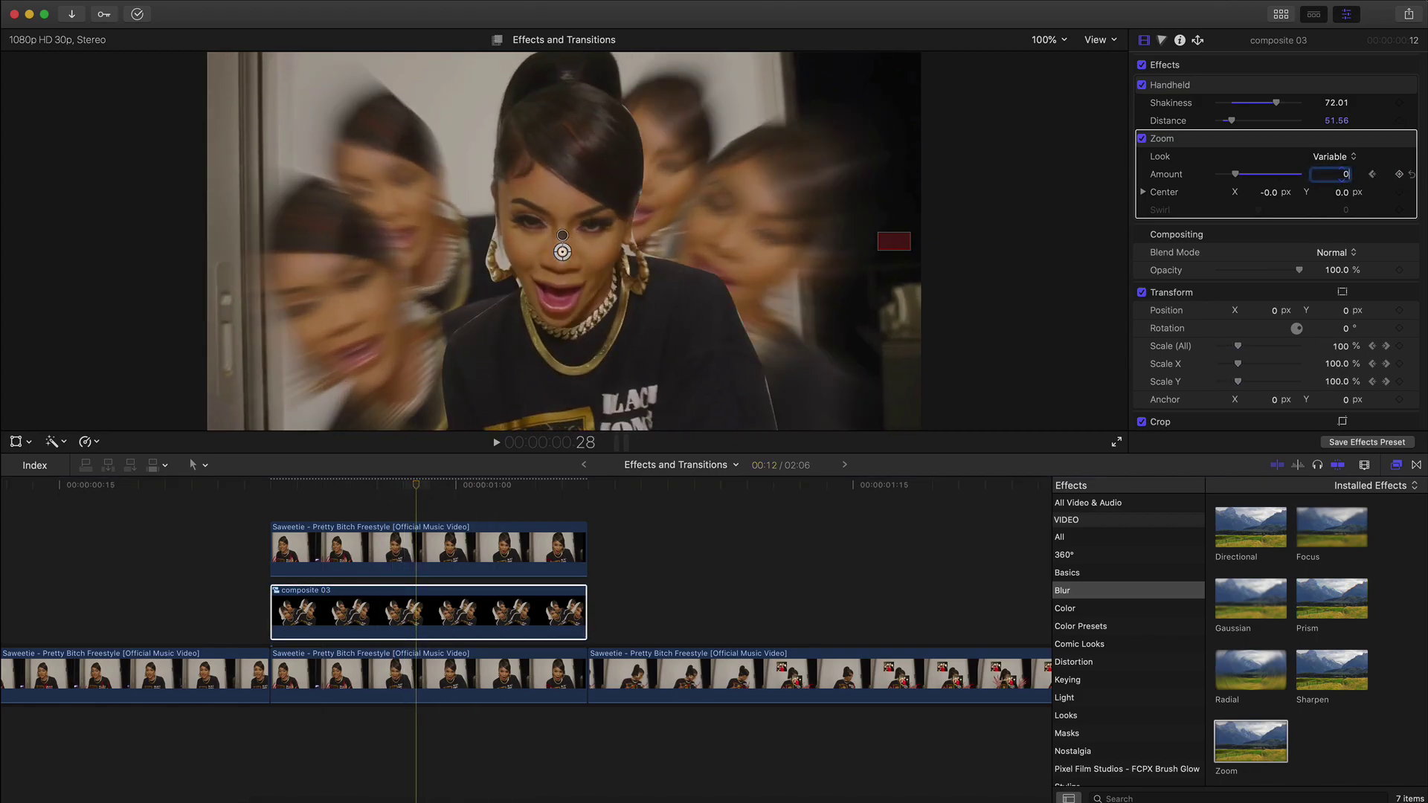
{"action": "key", "text": "Return"}
{"action": "left_click_drag", "start_coordinate": [416, 485], "coordinate": [448, 485]}
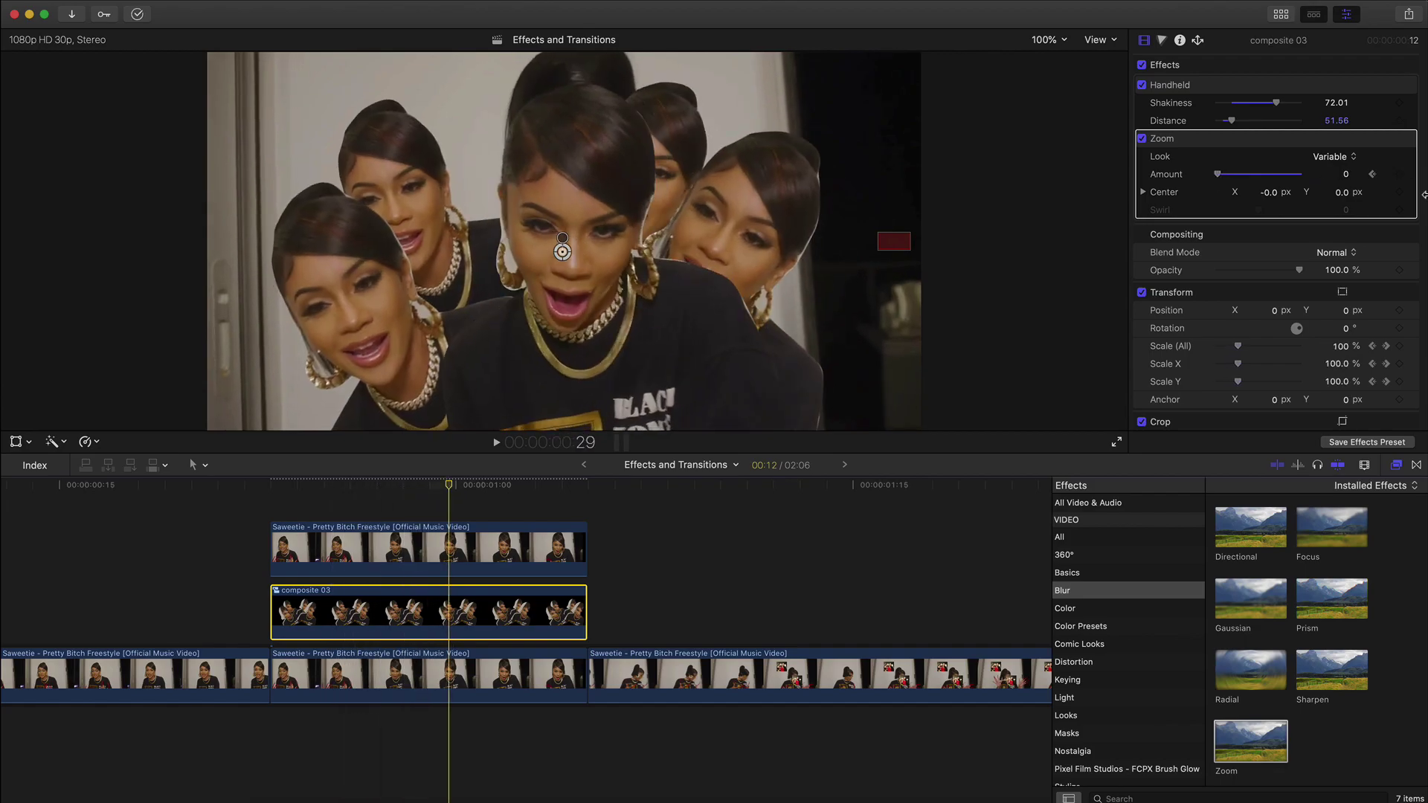
{"action": "left_click", "coordinate": [1400, 176]}
Raise the Zoom effect's Amount to 6.0 at 1:03.
{"action": "left_click_drag", "start_coordinate": [543, 482], "coordinate": [554, 485]}
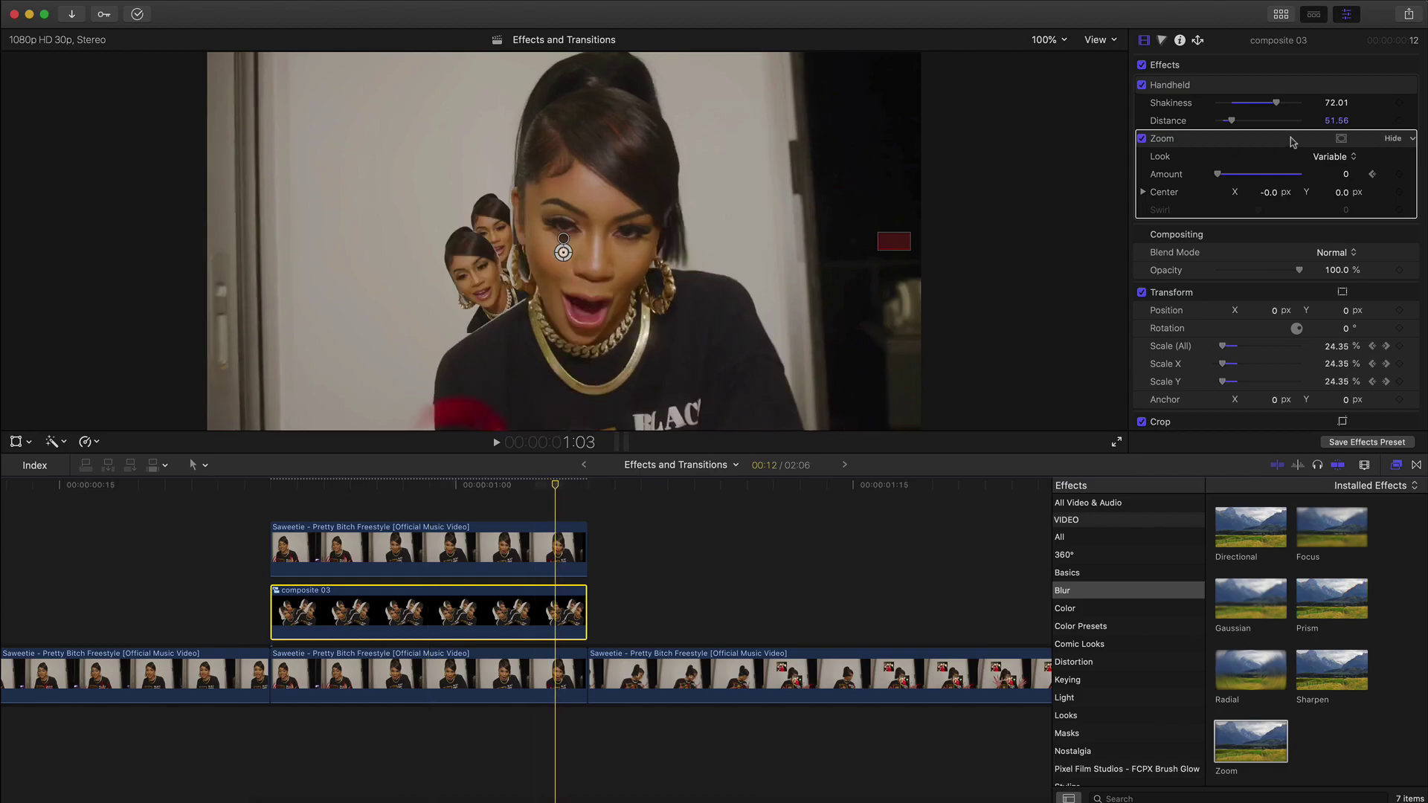
{"action": "mouse_move", "coordinate": [1231, 182]}
{"action": "left_mouse_down"}
{"action": "mouse_move", "coordinate": [1249, 179]}
{"action": "mouse_move", "coordinate": [1233, 182]}
{"action": "left_mouse_up"}
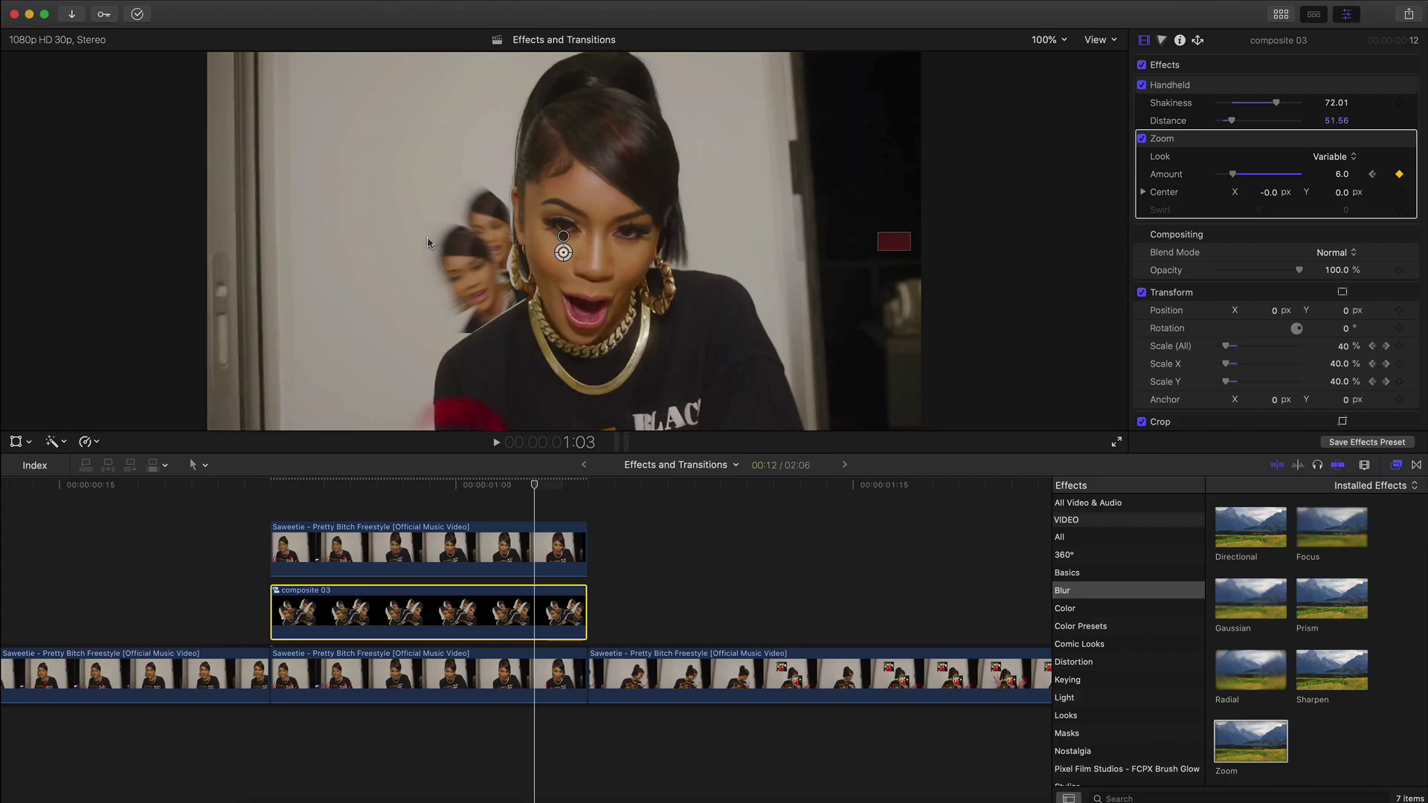